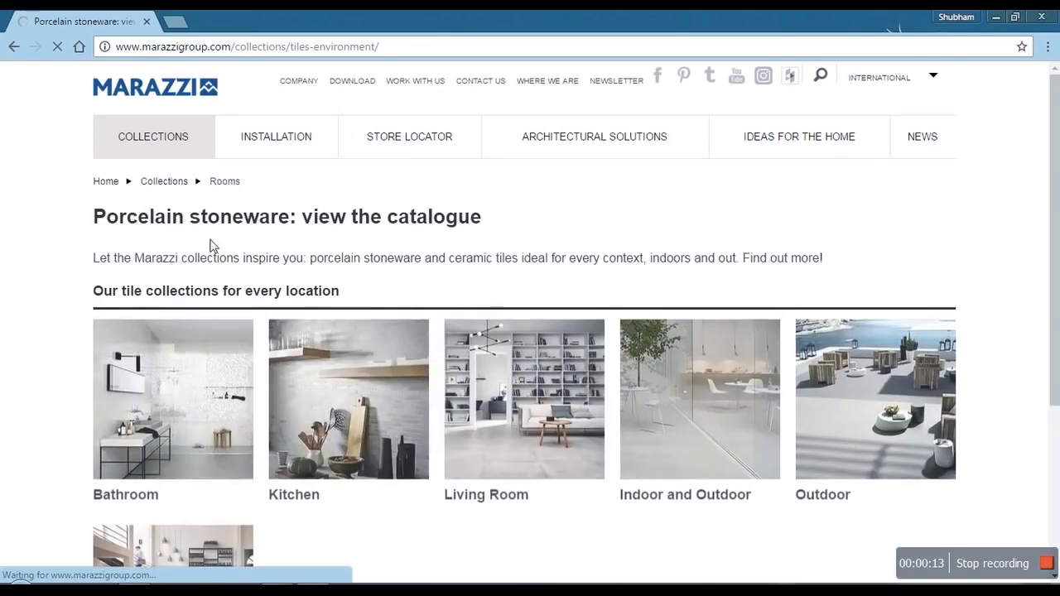
Open the Living Room collection and enlarge the Treverkhome interior photo from its gallery.
click(504, 492)
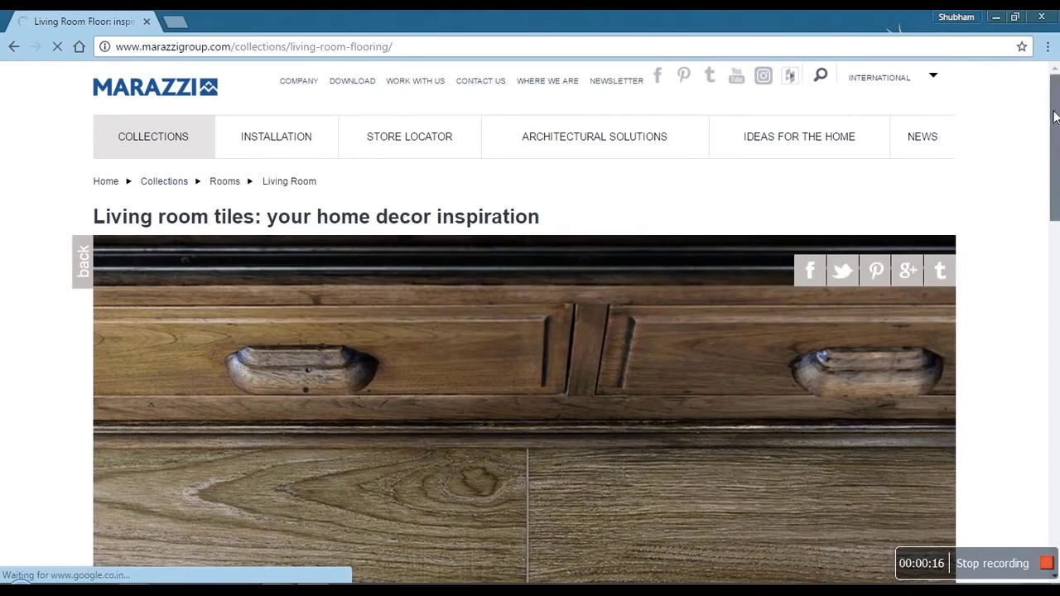
scroll(1053, 138, down, 6)
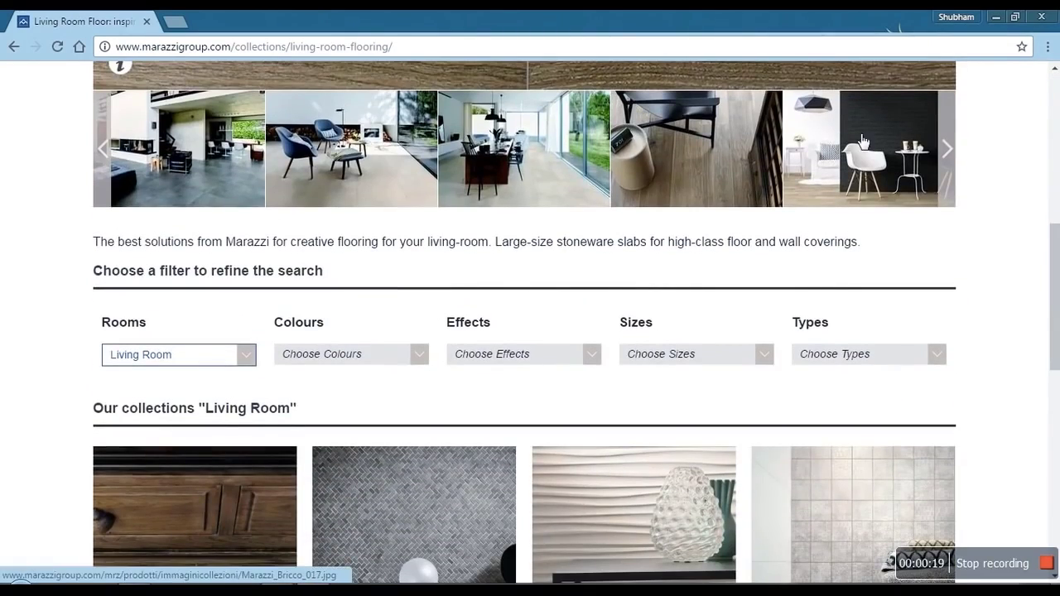
mouse_move(949, 142)
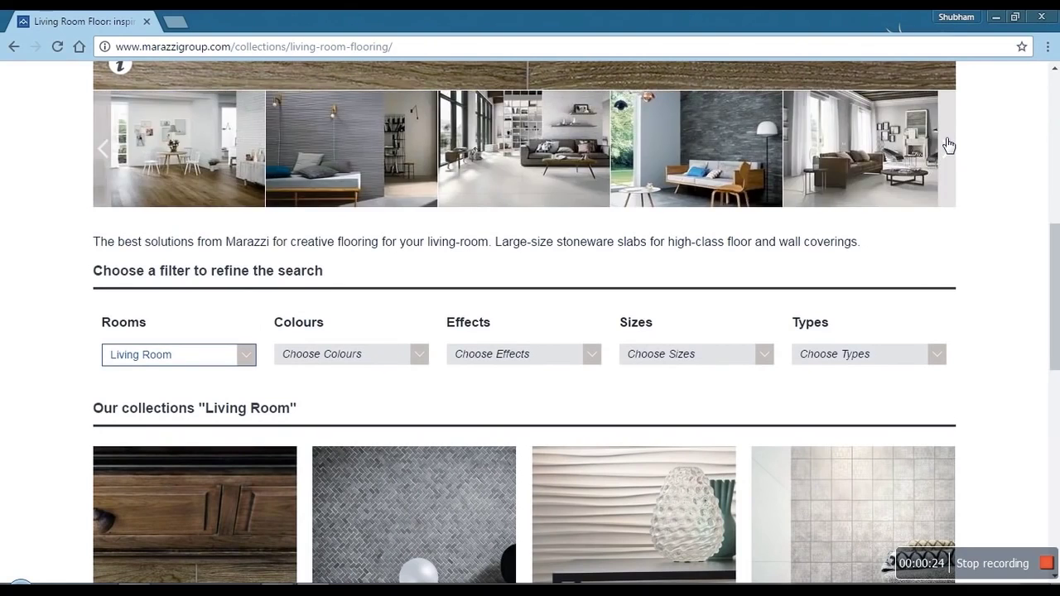
click(704, 162)
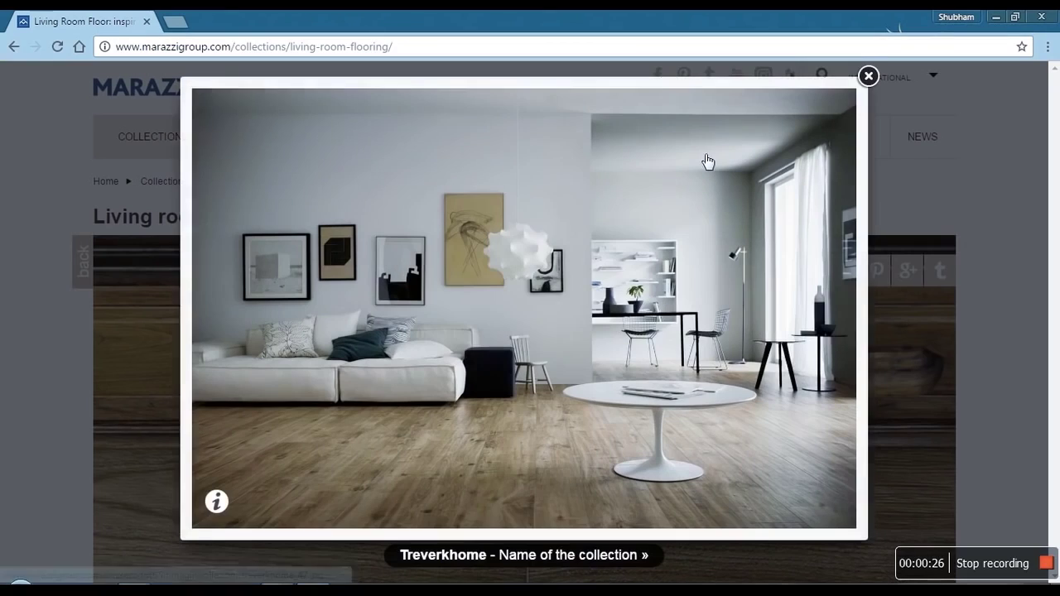
View the Marazzi render full-window in Windows Photo Viewer to compare it with the Treverkhome reference photo.
click(277, 591)
double_click(334, 156)
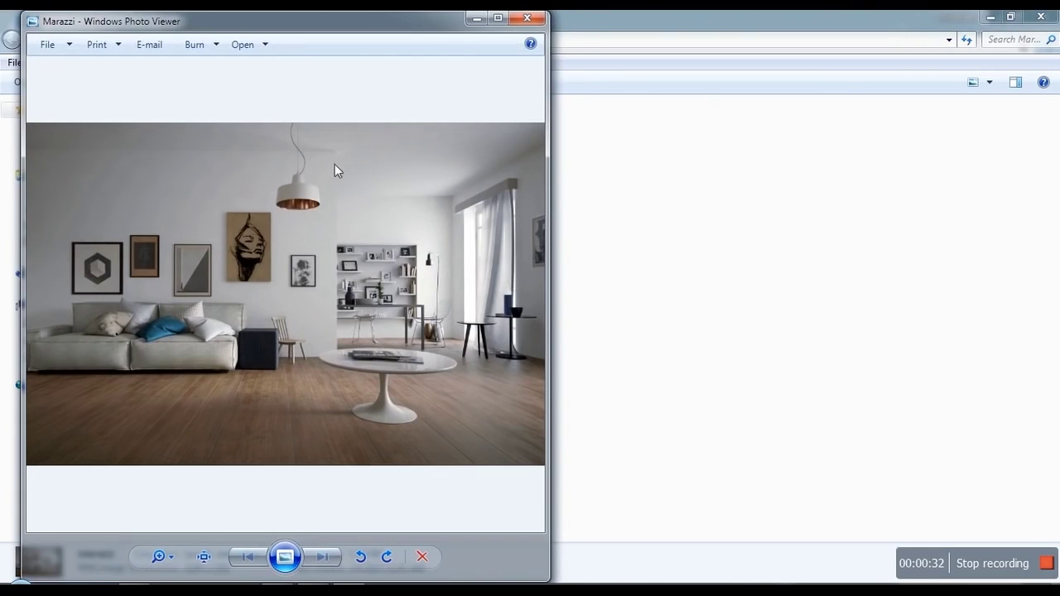
click(498, 18)
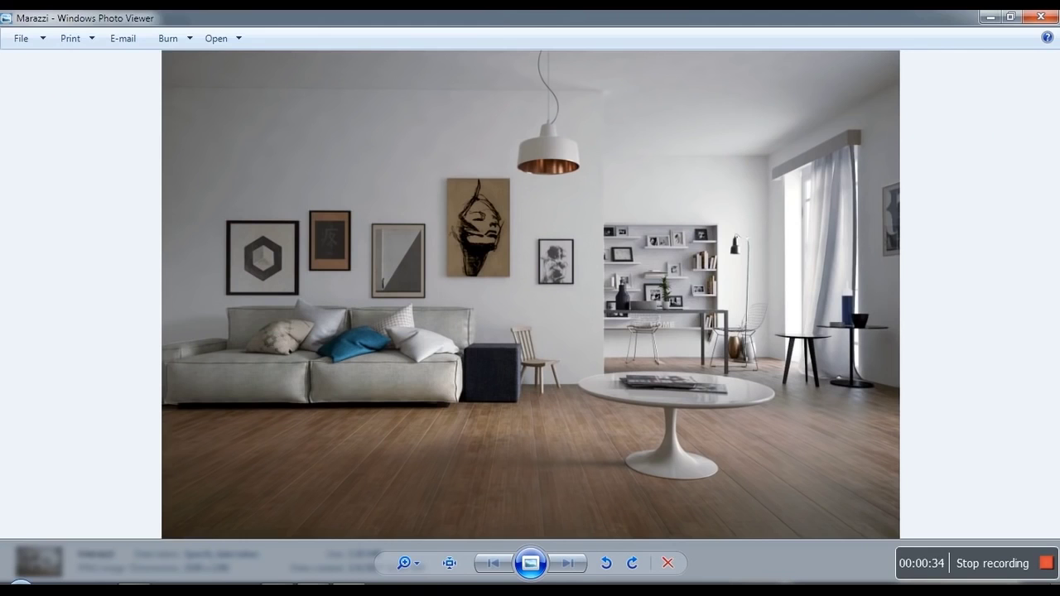
click(134, 590)
click(348, 591)
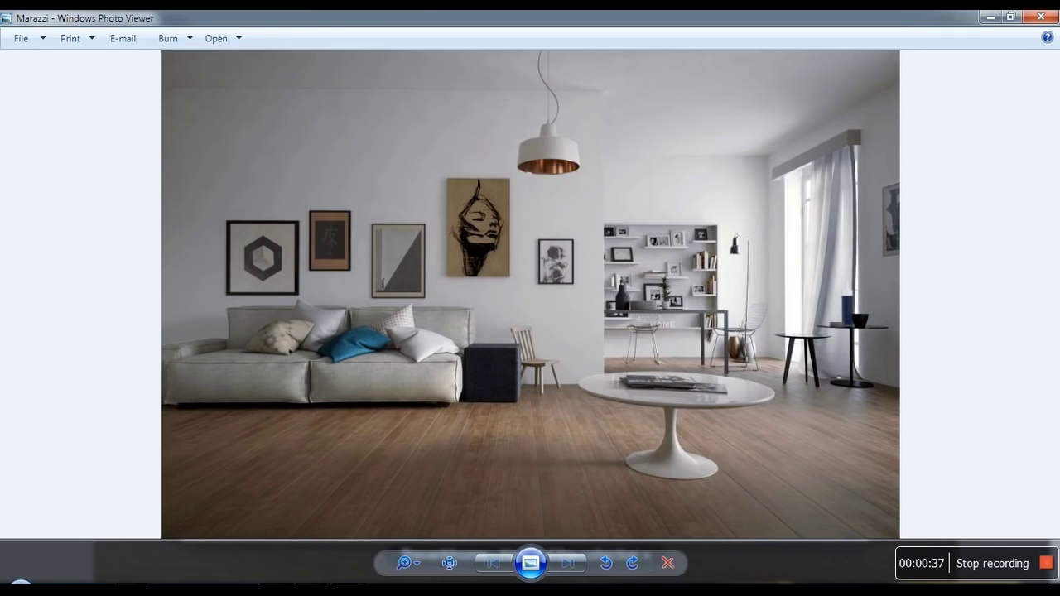
click(991, 17)
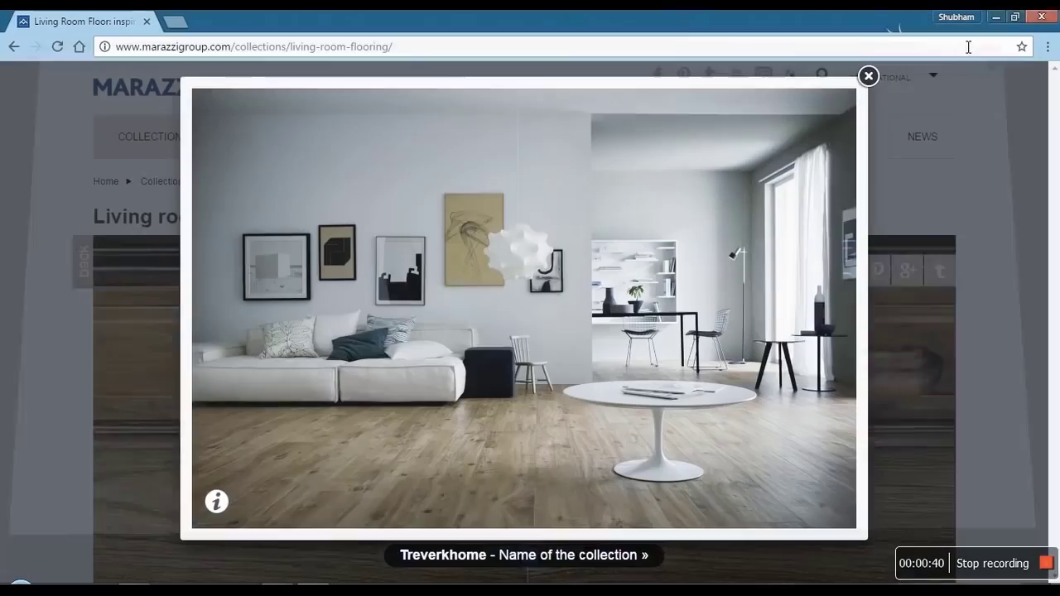
Close the enlarged photo, look through the Rooms overview of the tile collections, and leave the browser.
click(869, 76)
drag(1050, 103, 1014, 269)
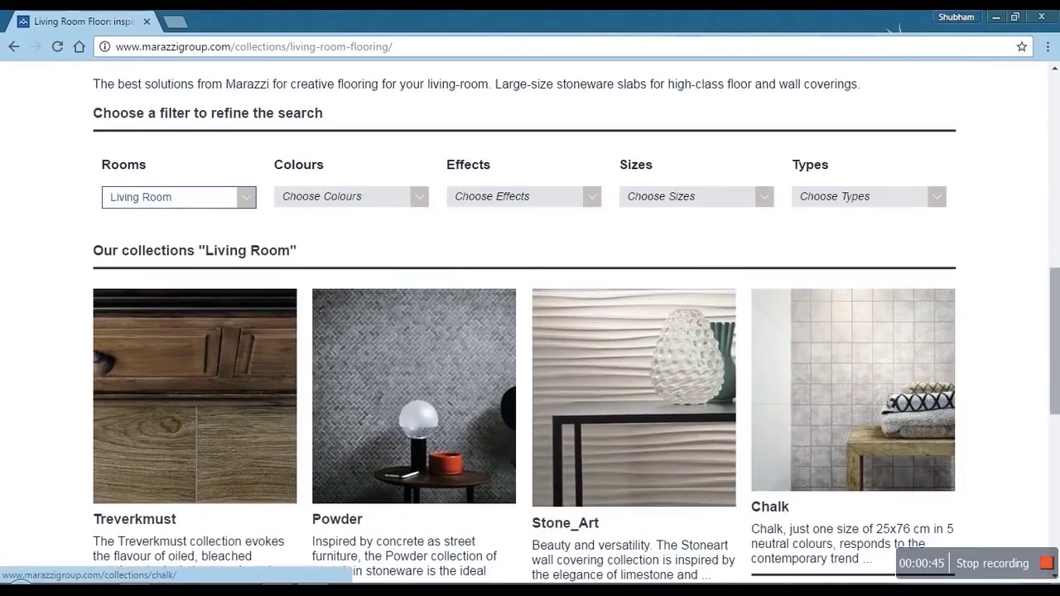
drag(1057, 332, 1057, 150)
mouse_move(133, 76)
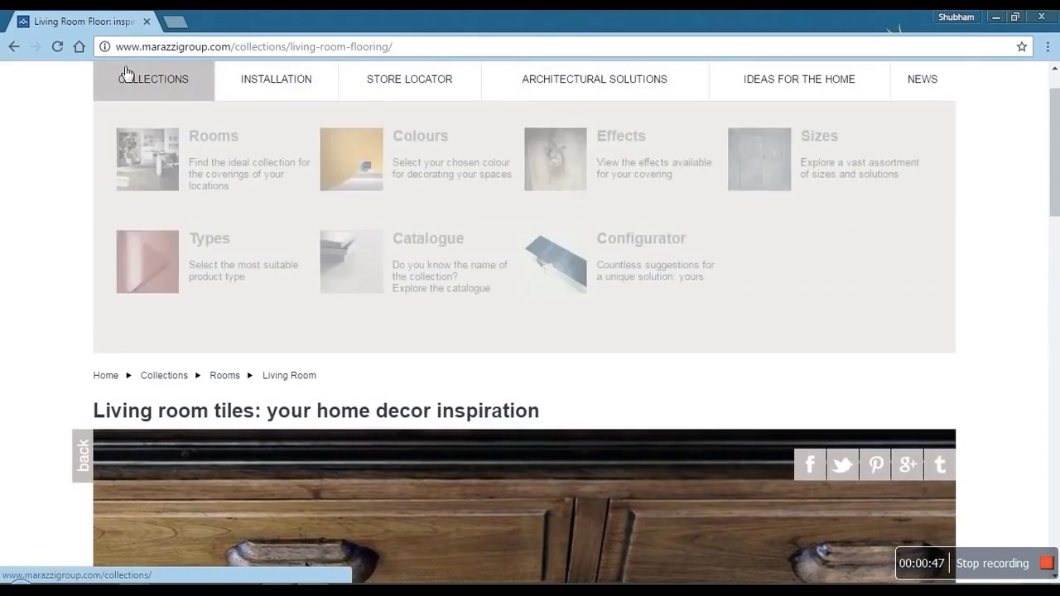
click(213, 157)
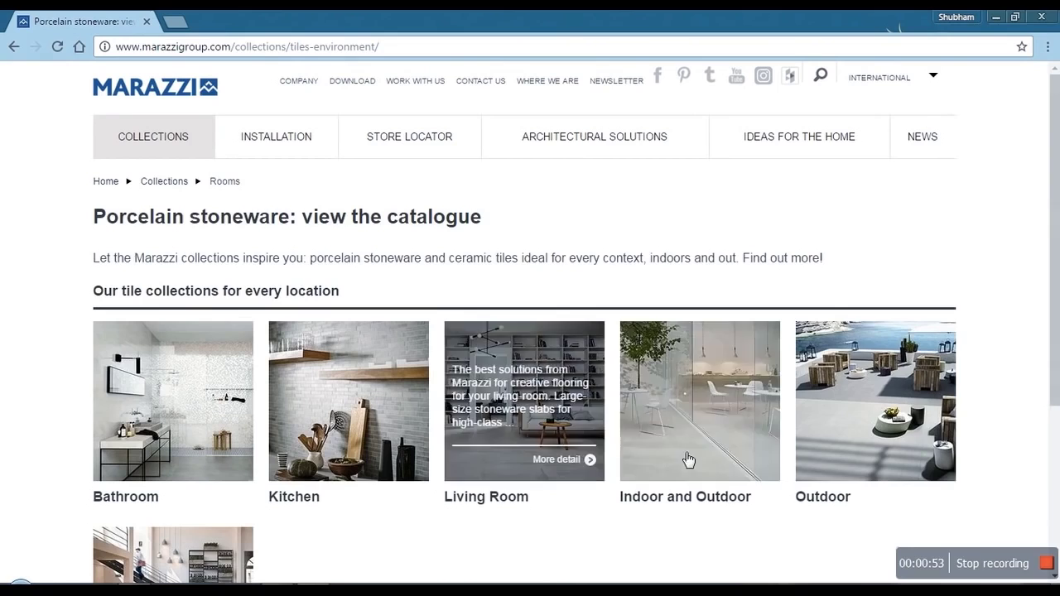
drag(1055, 237, 1056, 280)
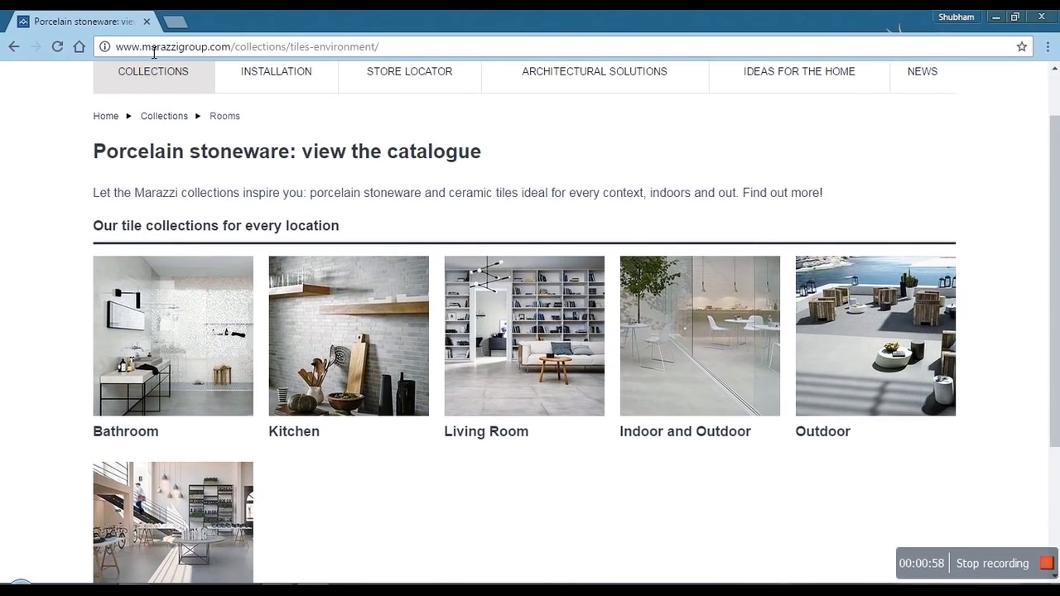
click(78, 50)
click(996, 18)
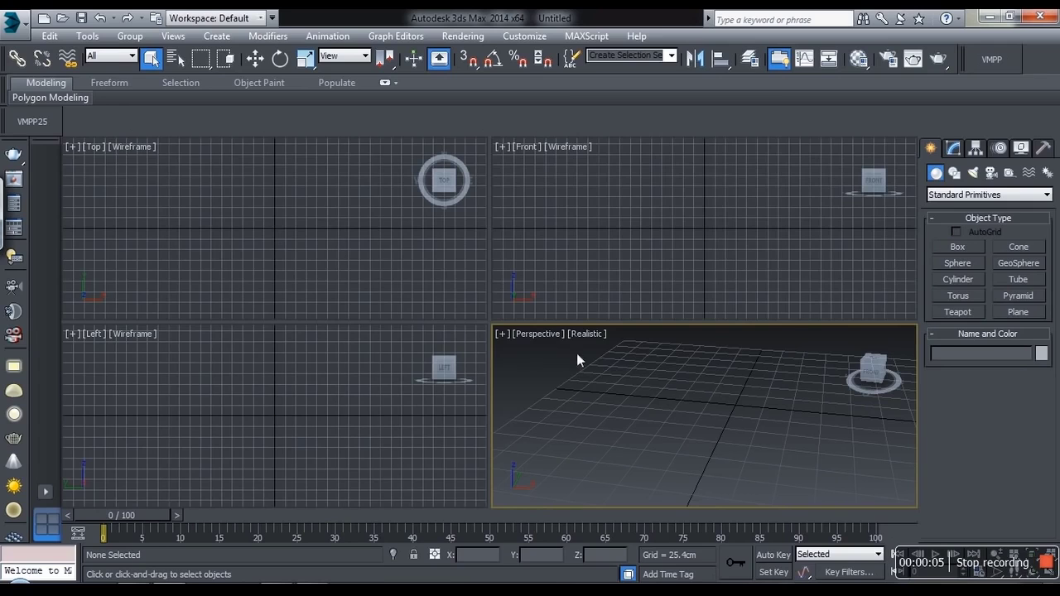
Set the Perspective viewport to Shaded and bring up the utilities that include Perspective Match.
click(590, 334)
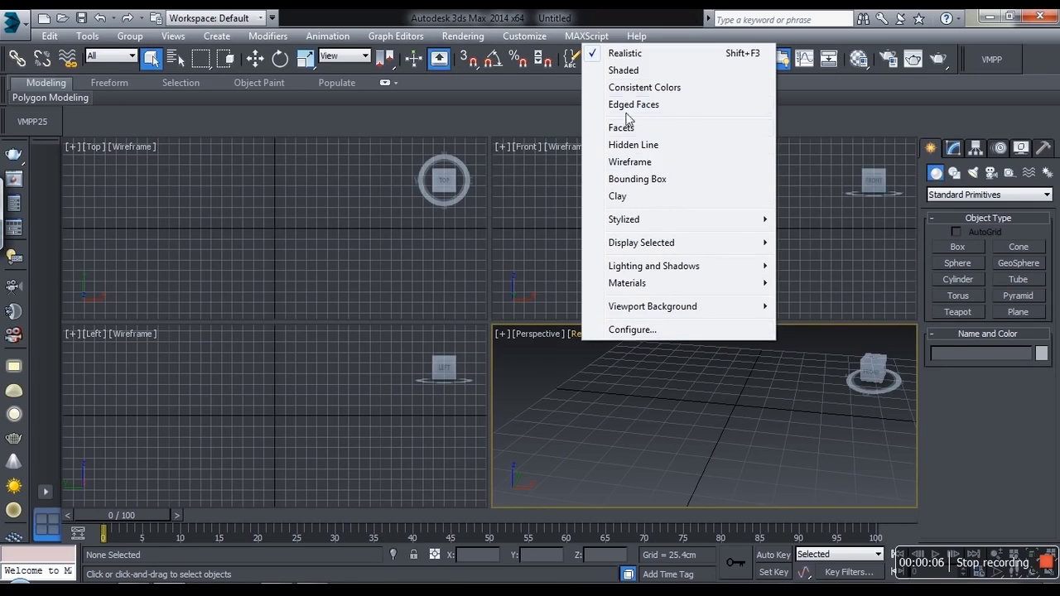
click(629, 70)
mouse_move(626, 403)
alt+middle_down()
mouse_move(618, 395)
mouse_move(651, 376)
mouse_move(670, 388)
mouse_move(641, 409)
alt+middle_up()
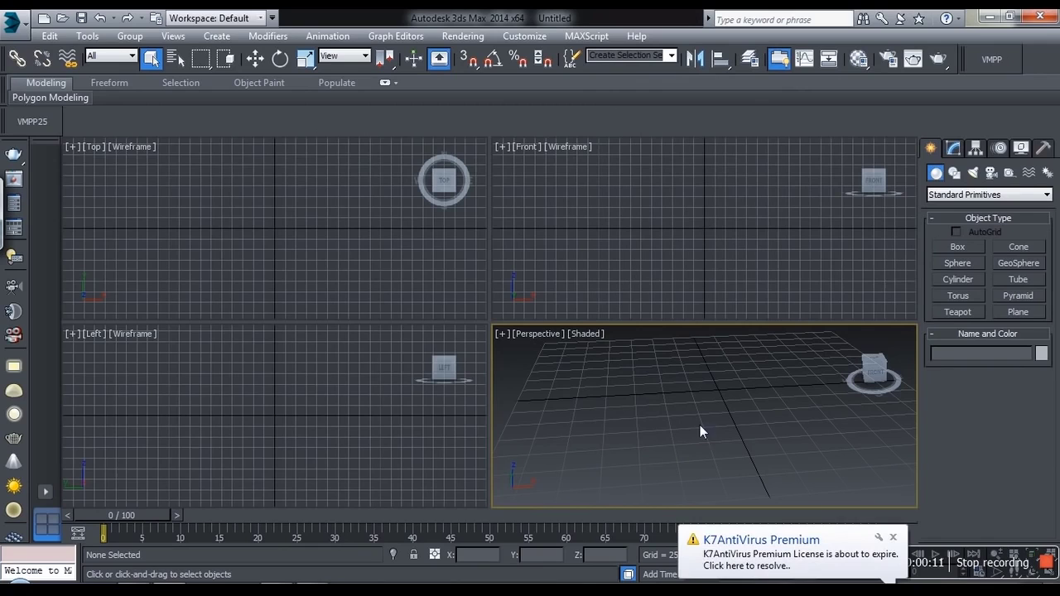
click(1043, 147)
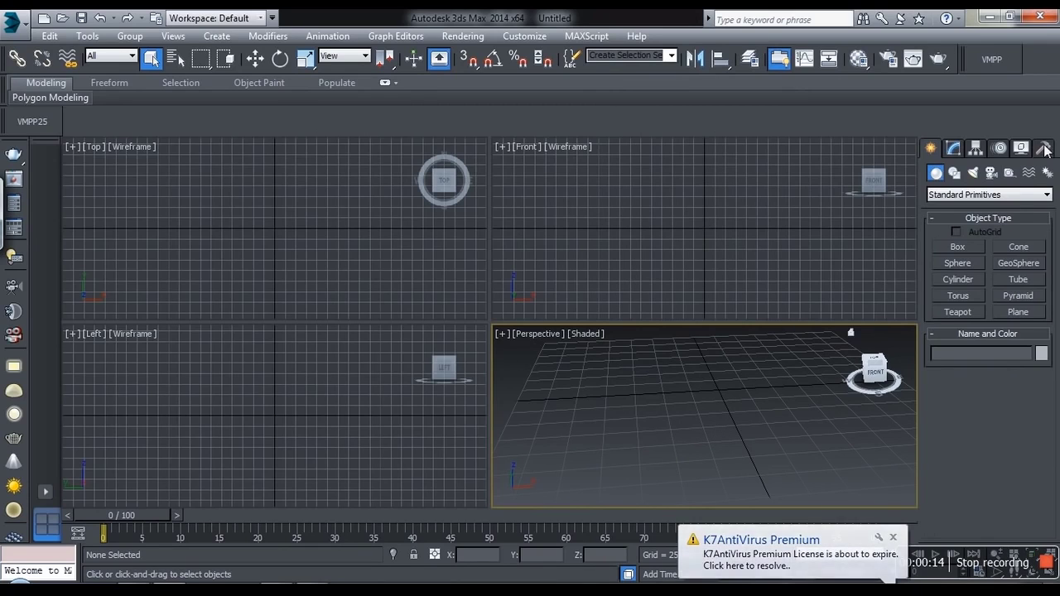
click(986, 255)
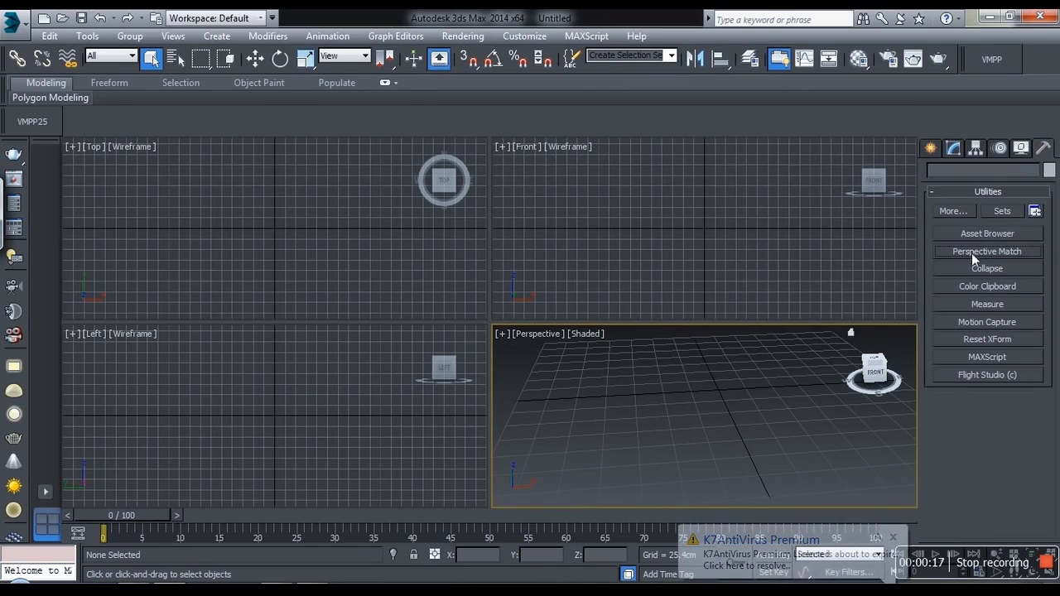
alt+middle_drag(707, 394, 677, 377)
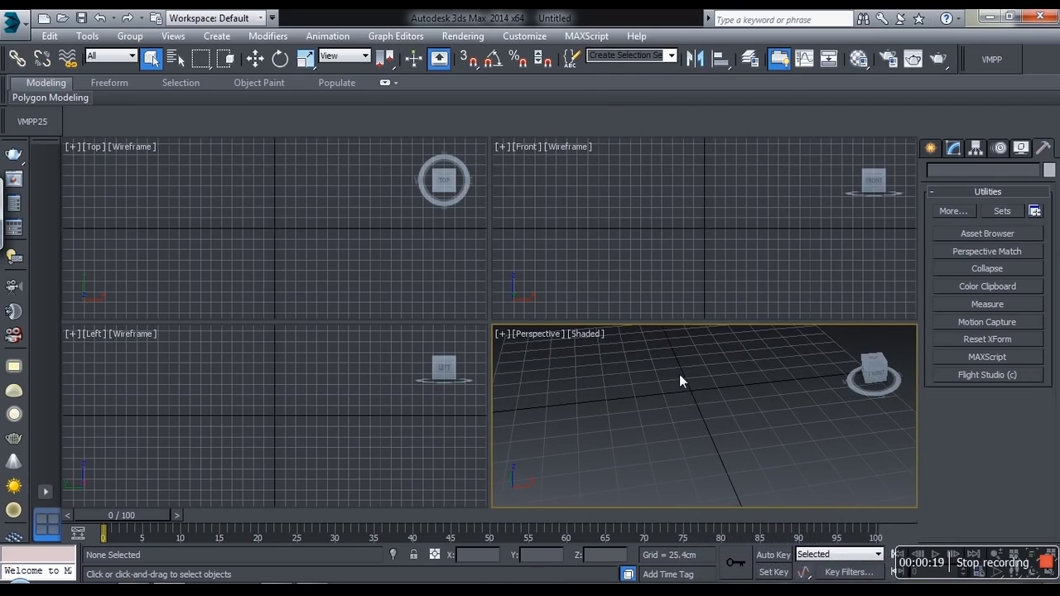
Use treverkhome_47.jpg from the Desktop as the Perspective viewport's background image.
key(alt+b)
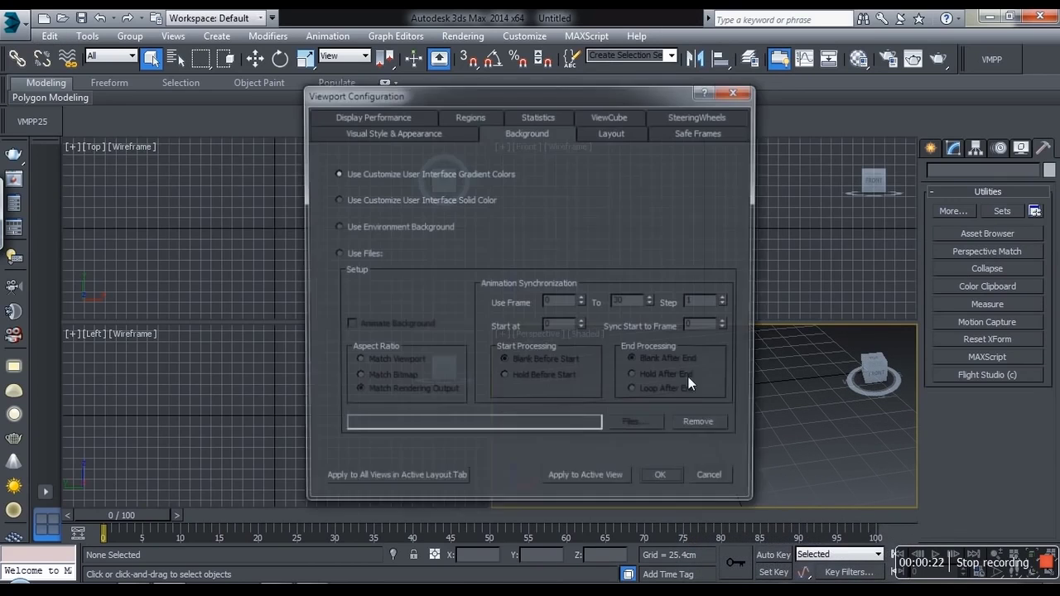
click(361, 254)
click(644, 426)
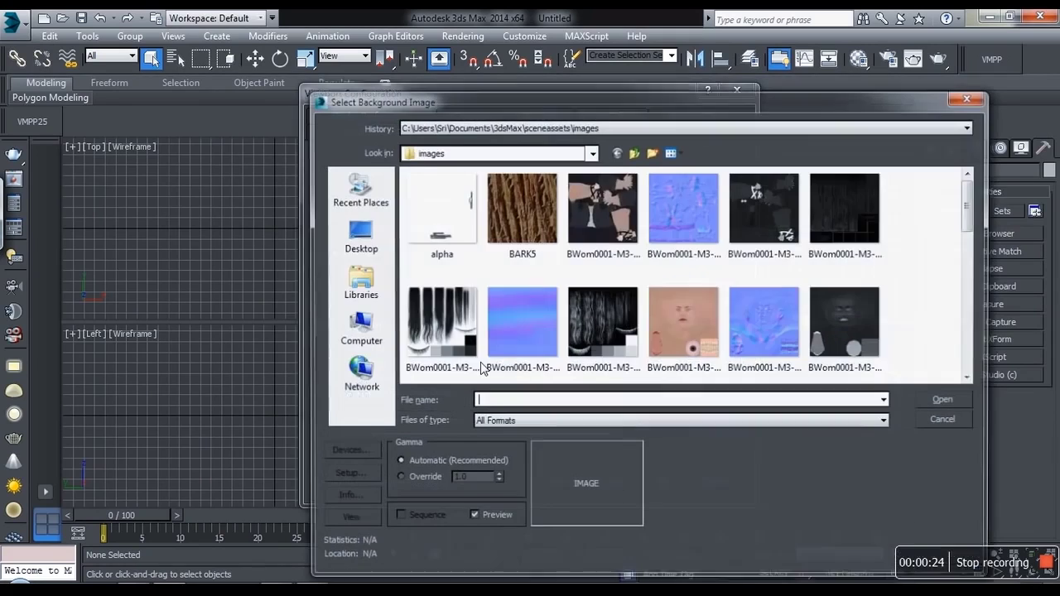
click(356, 245)
double_click(614, 314)
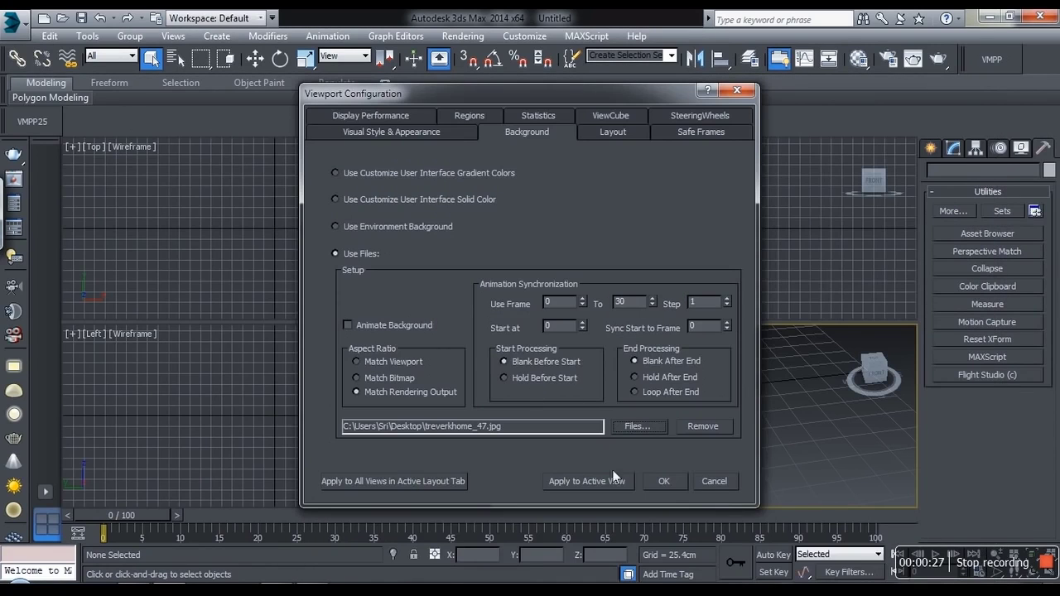
click(663, 480)
Maximize the Perspective viewport and orbit it until the home grid lies roughly on the photo's floor.
key(alt+w)
alt+middle_drag(646, 404, 495, 178)
alt+middle_drag(523, 298, 544, 396)
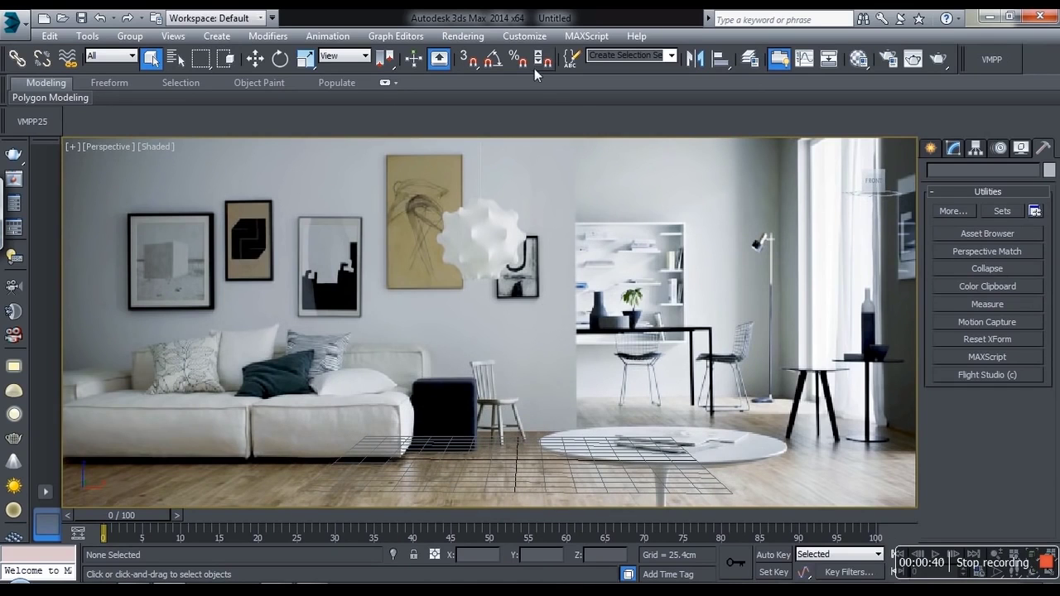
Look up the pixel dimensions of treverkhome_47 in its folder and set the render output size to 1600 x 1060.
click(888, 58)
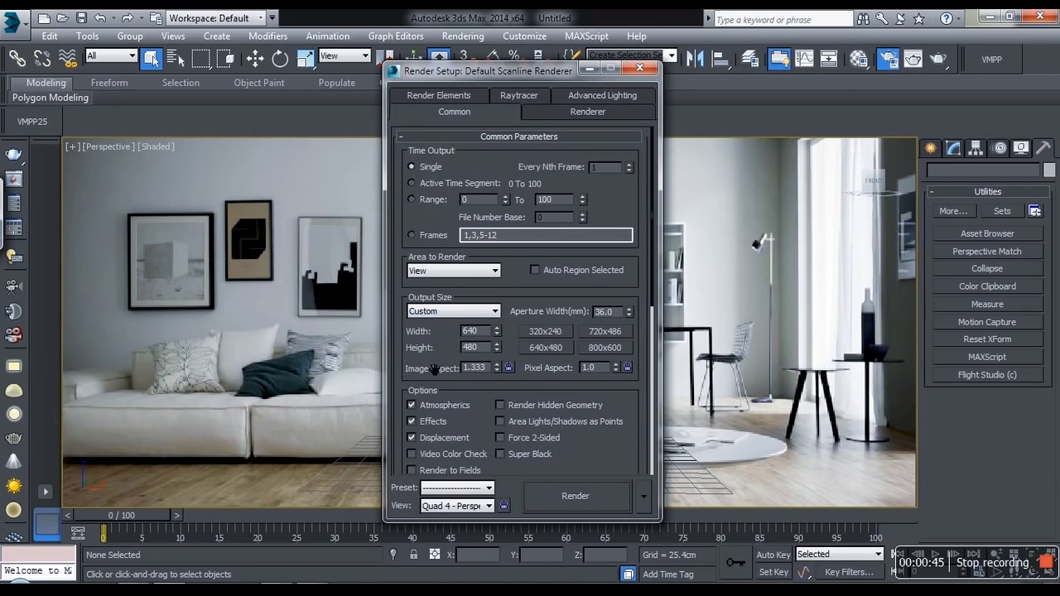
click(283, 589)
click(559, 459)
click(585, 387)
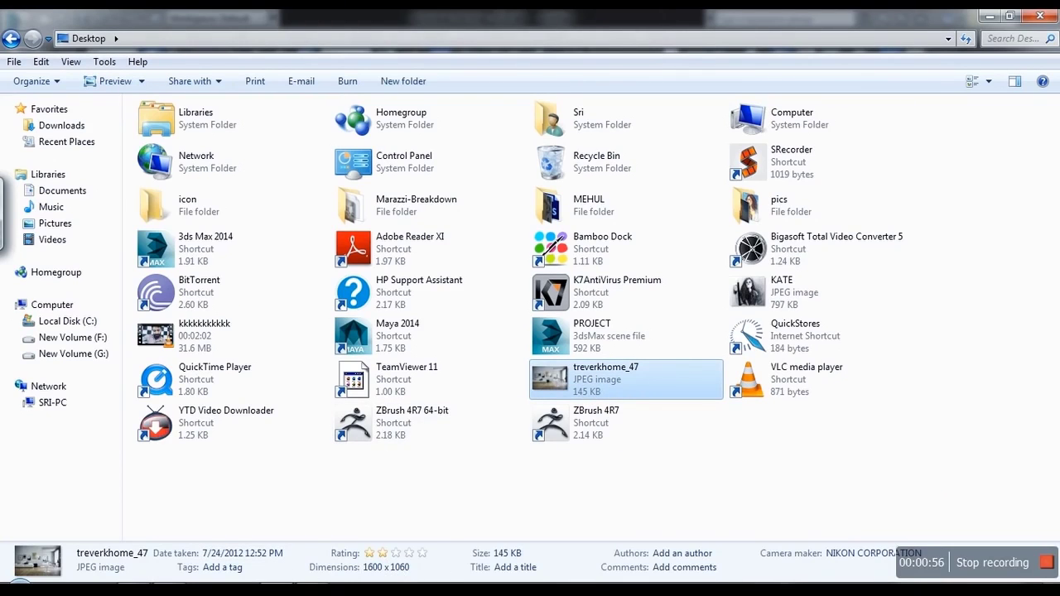
click(328, 589)
double_click(485, 333)
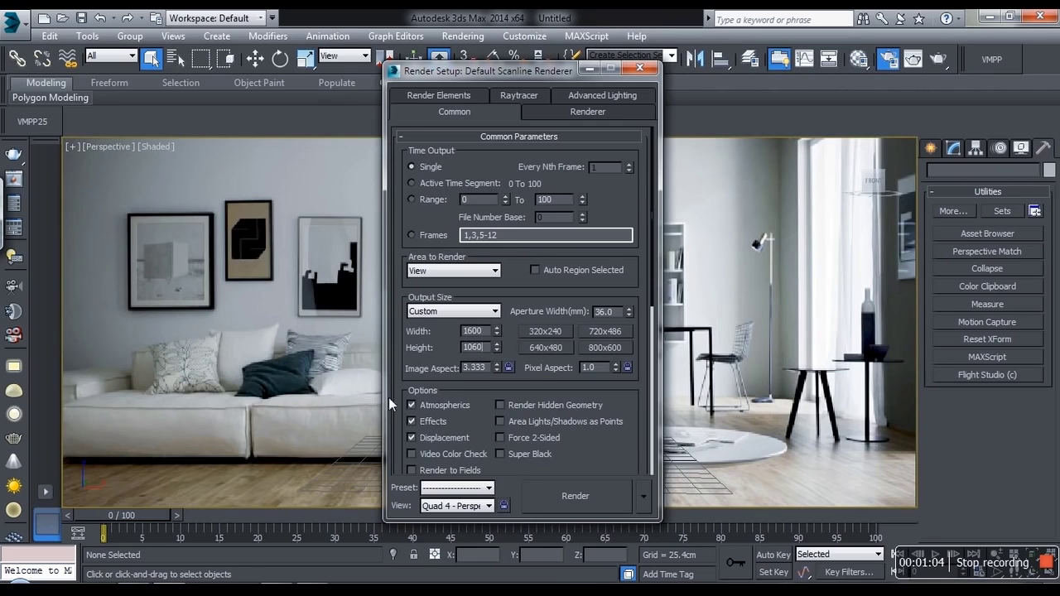
click(305, 588)
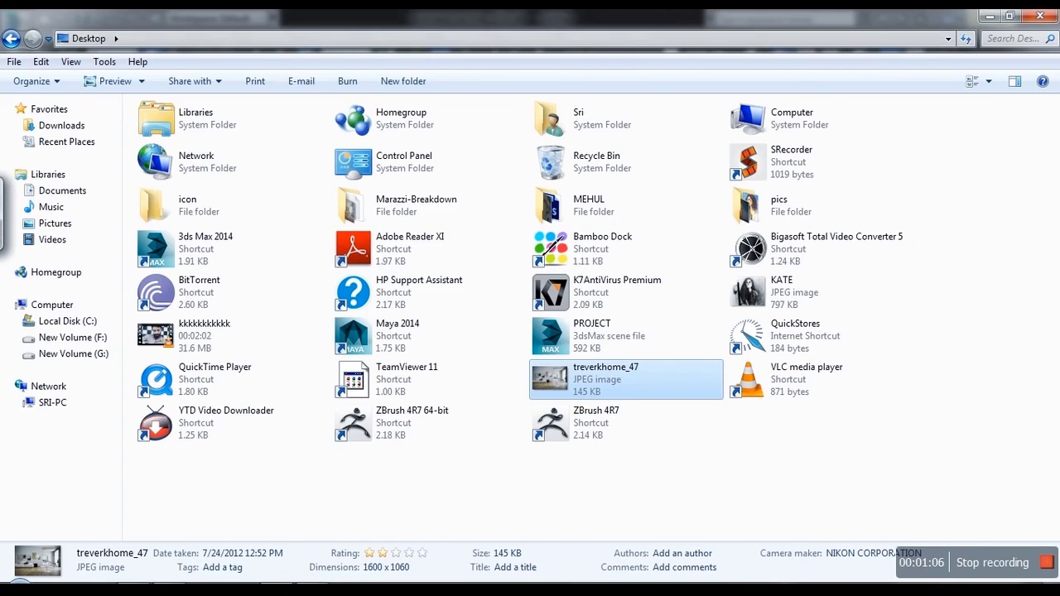
click(232, 588)
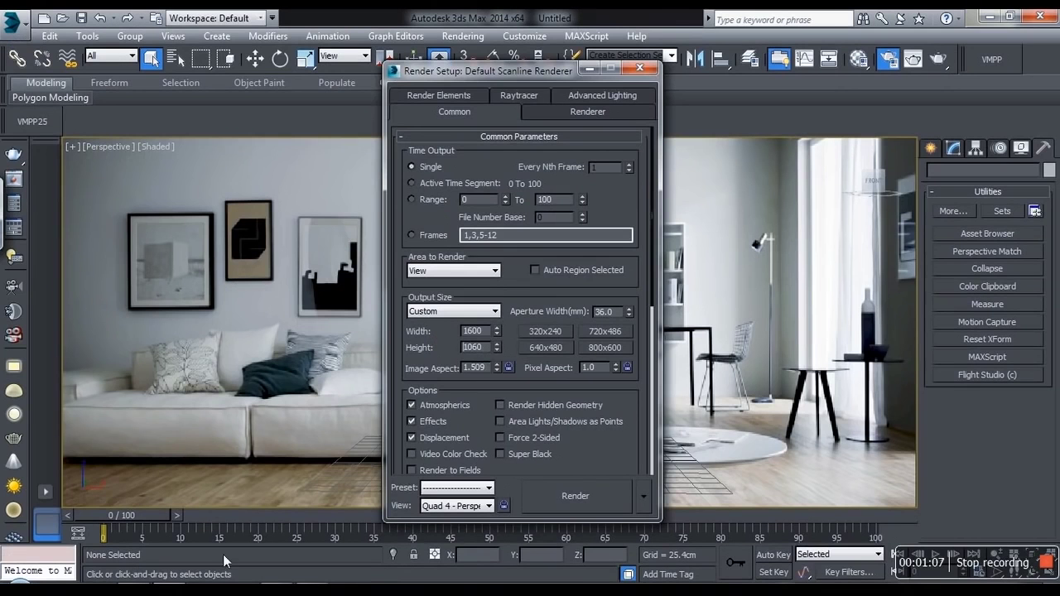
Lock the image aspect and pixel aspect of the render output, and close the render settings.
click(509, 368)
click(626, 368)
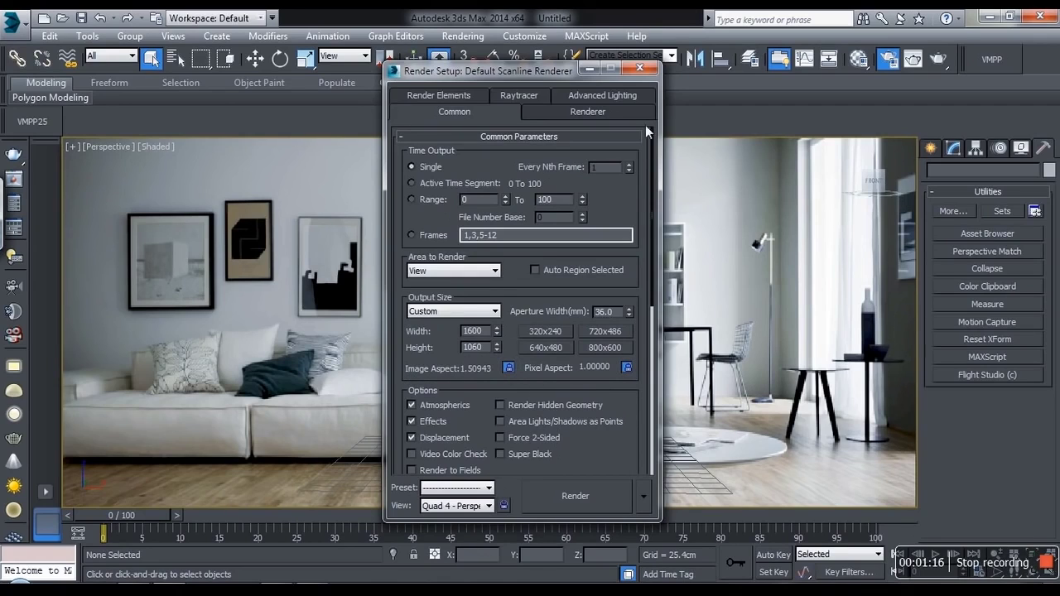
click(639, 68)
Turn on safe frames in the maximized Perspective viewport and adjust the grid's tilt against the photo's floor.
key(alt+w)
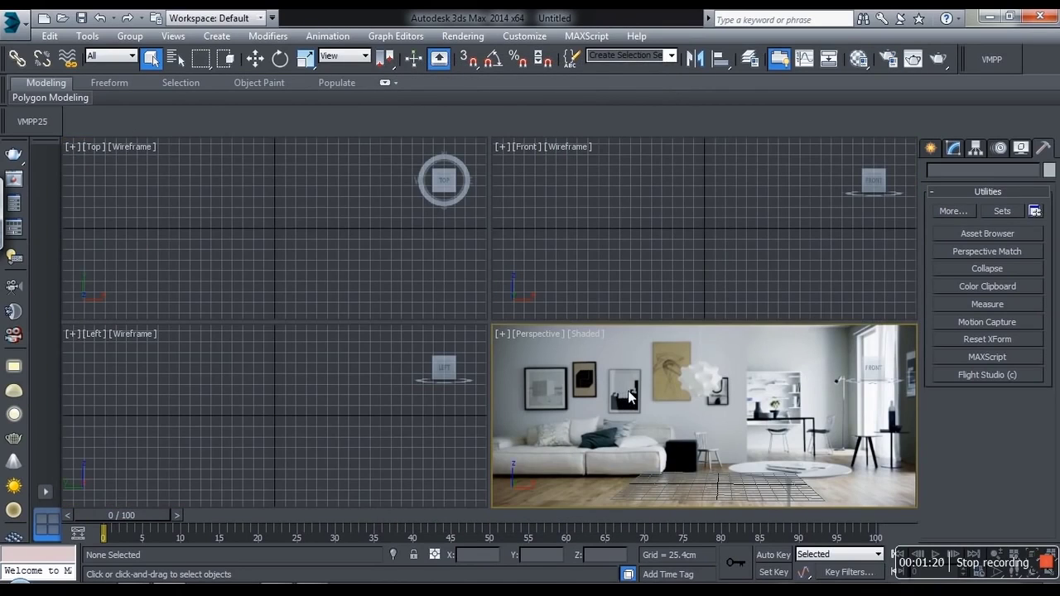
key(shift+f)
key(alt+w)
mouse_move(523, 362)
alt+middle_down()
mouse_move(585, 348)
mouse_move(513, 385)
mouse_move(525, 381)
alt+middle_up()
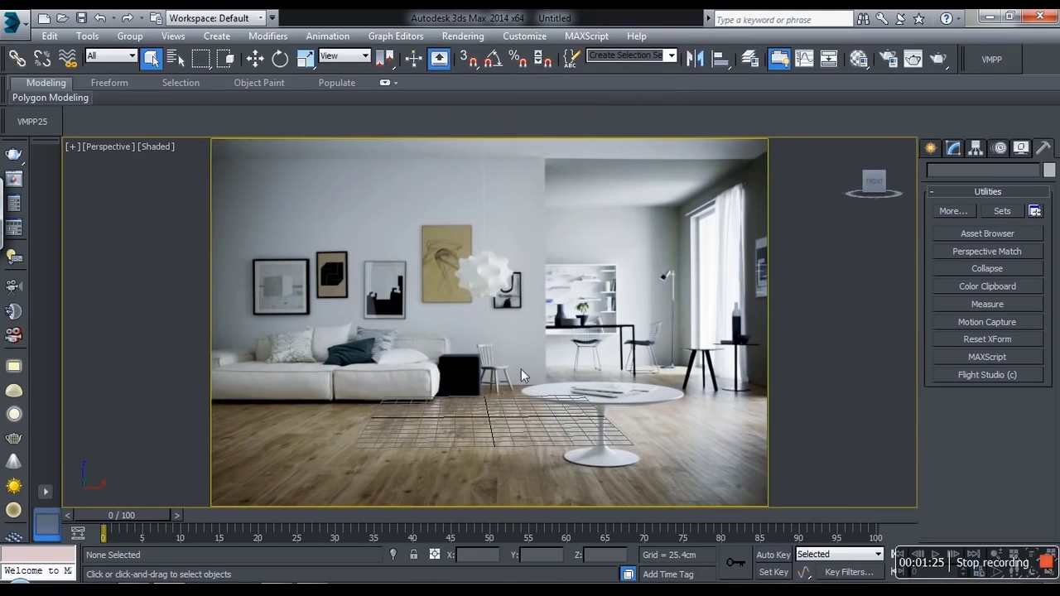
Show the Perspective Match vanishing lines and shift the floor-side green line down along the wooden floorboards.
click(975, 252)
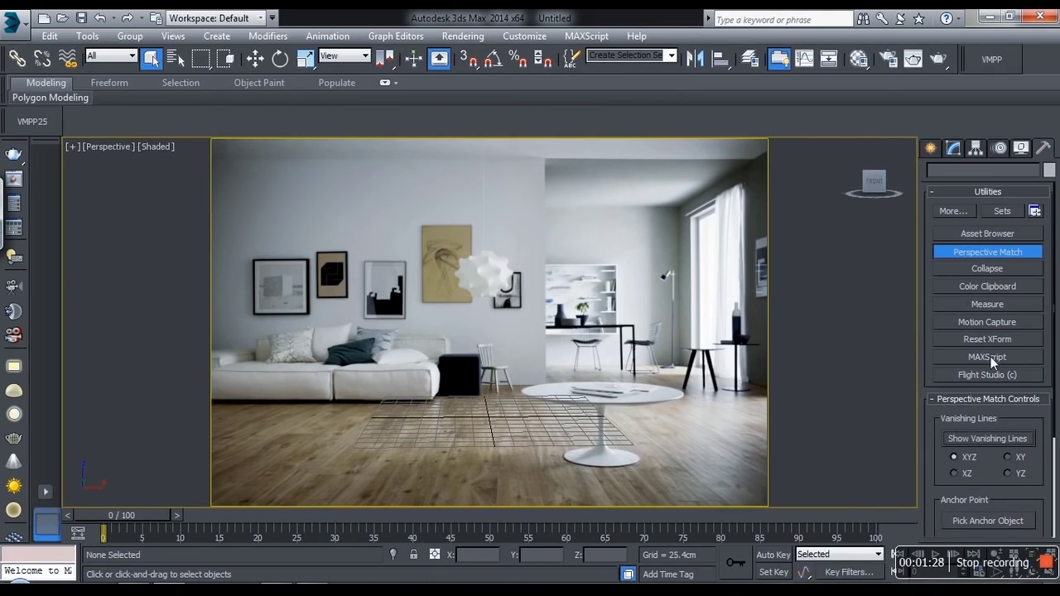
click(979, 439)
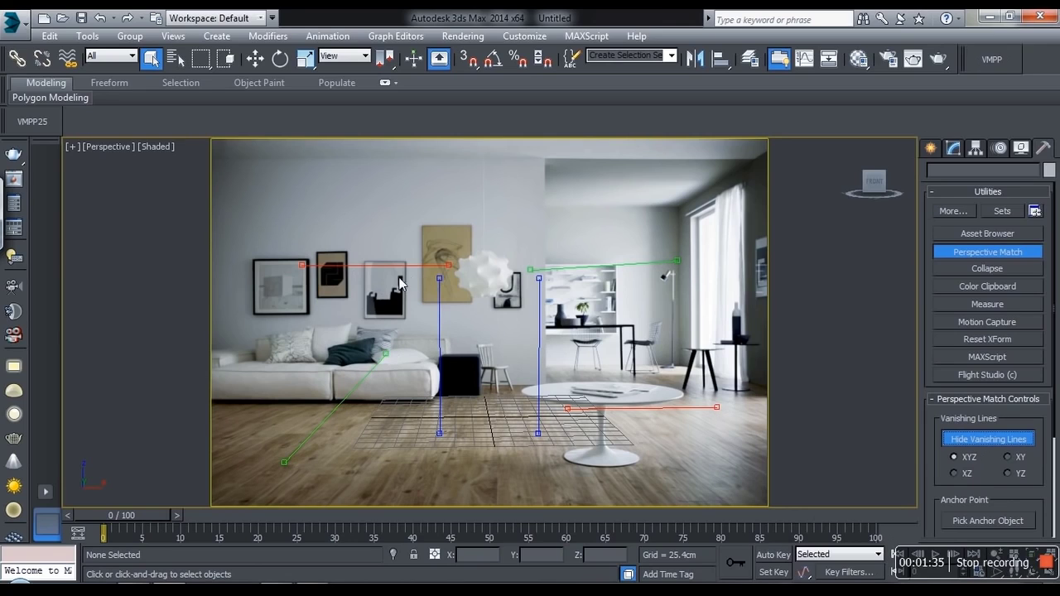
drag(351, 389, 322, 423)
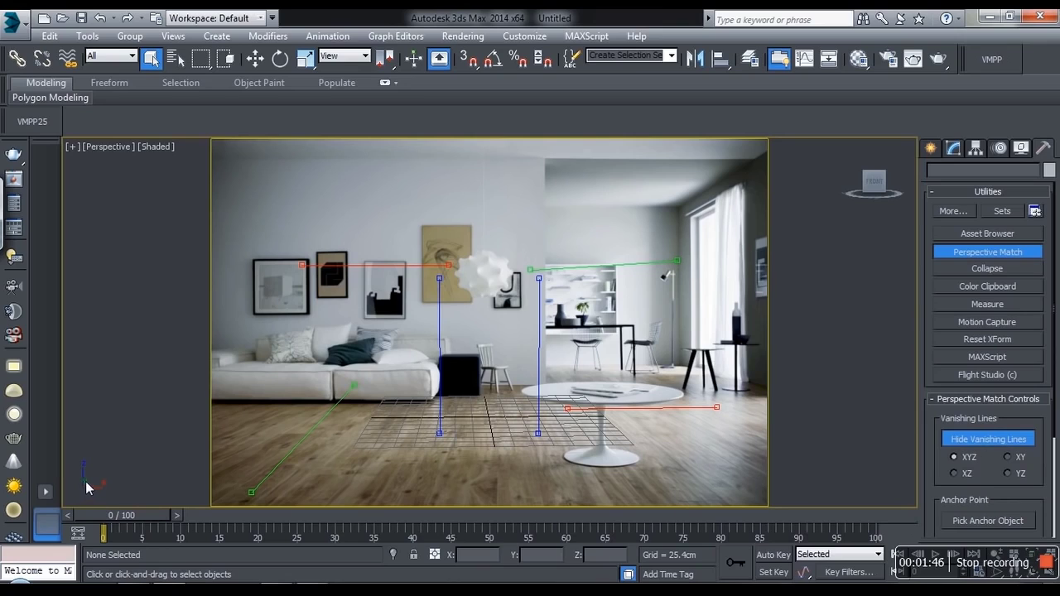
Align the upper red vanishing line with the ceiling edge and the blue lines with the wall corner and the tan picture's vertical edge.
drag(361, 268, 493, 157)
drag(340, 161, 332, 161)
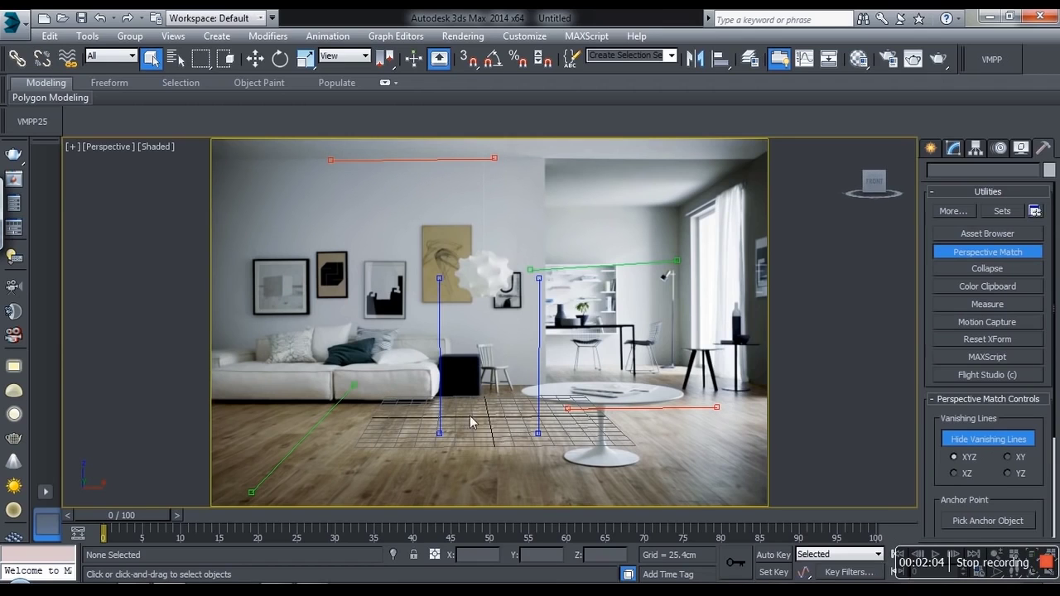
middle_drag(463, 415, 458, 441)
drag(540, 362, 539, 266)
mouse_move(534, 333)
mouse_down()
mouse_move(545, 356)
mouse_move(543, 346)
mouse_up()
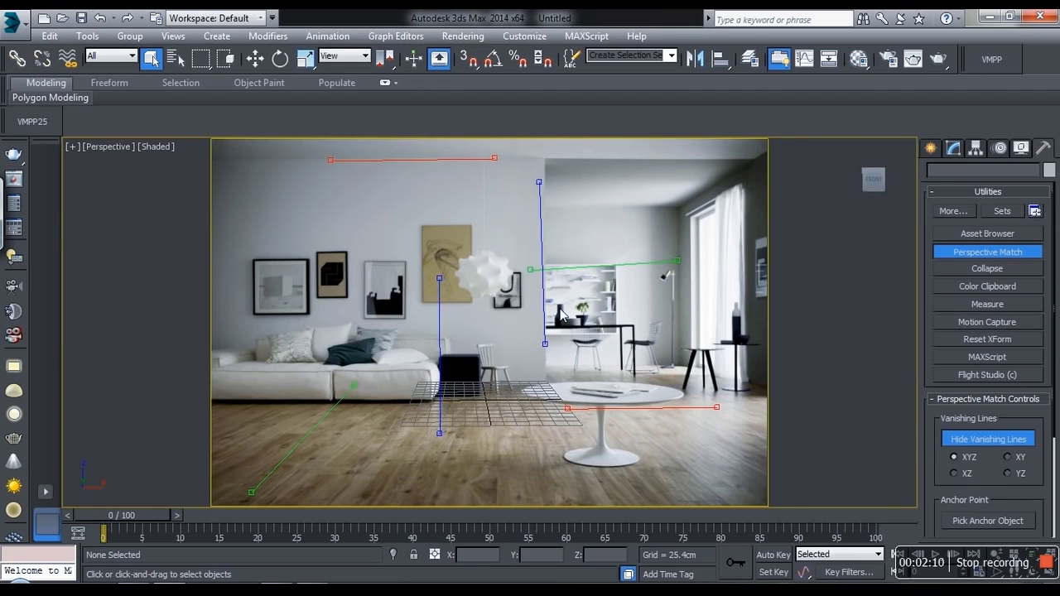
drag(440, 347, 420, 294)
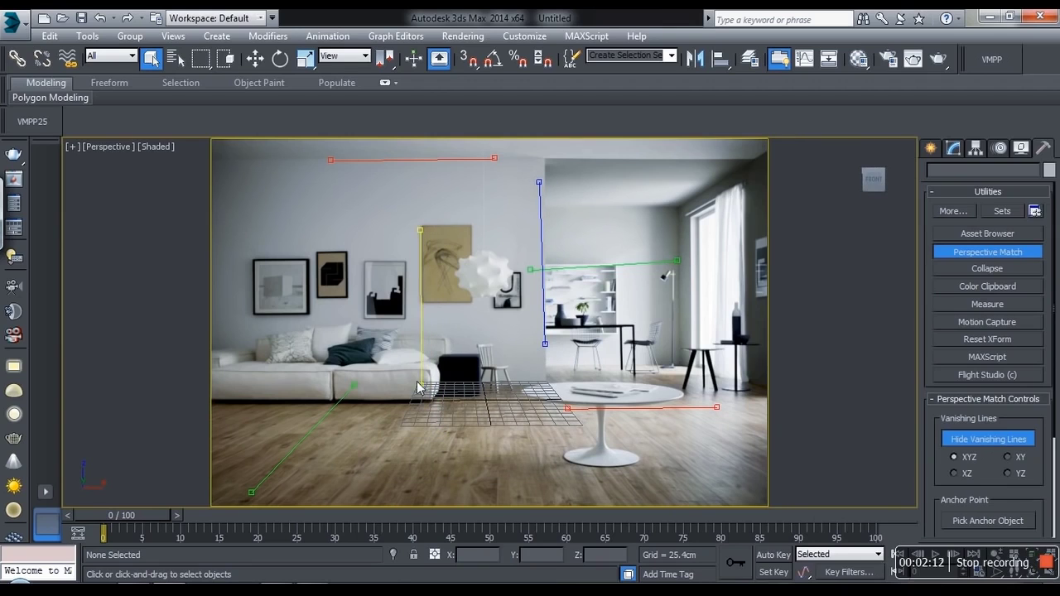
Align the green lines with the window wall's floor edge and the sofa's side, and the lower red line with the sofa's base.
drag(336, 406, 702, 375)
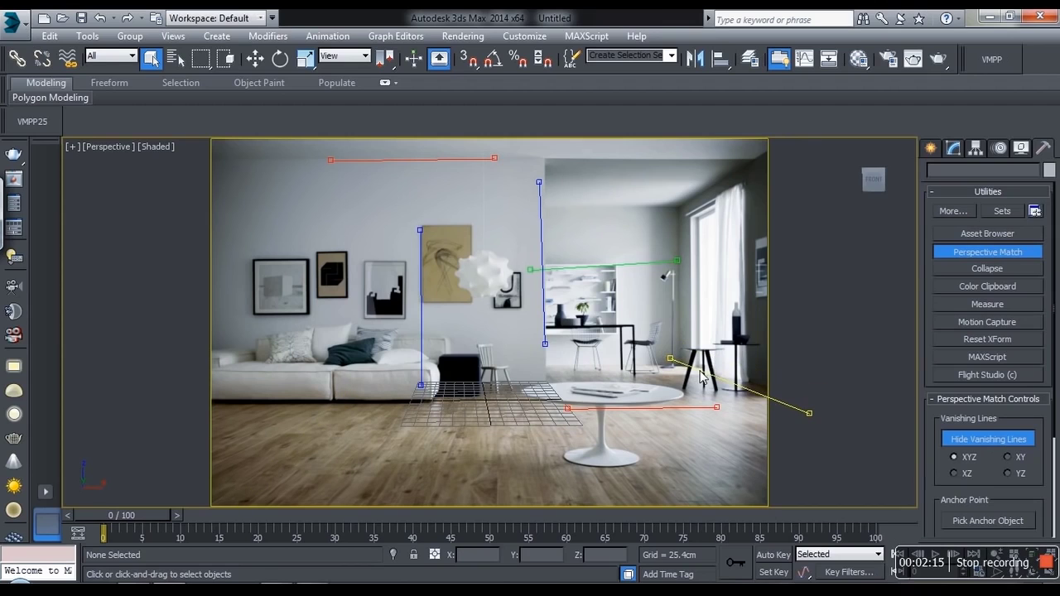
drag(810, 414, 816, 400)
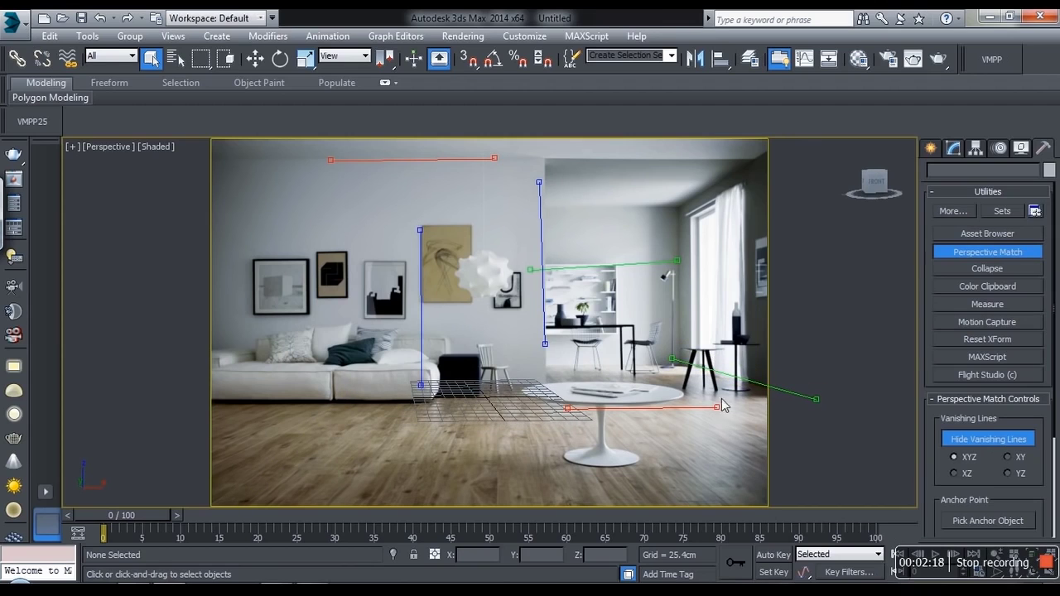
drag(650, 409, 352, 403)
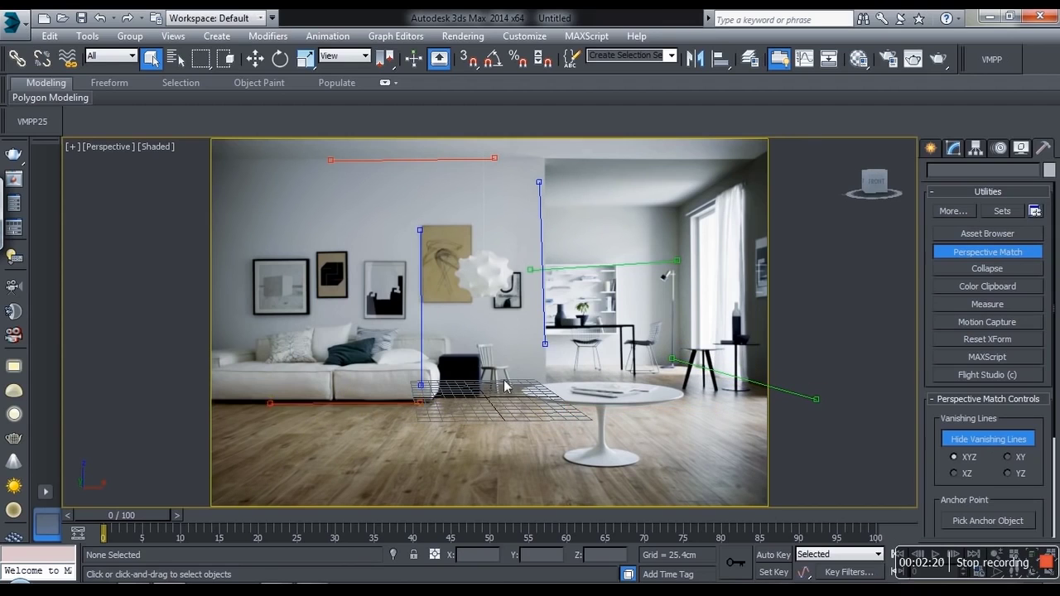
drag(589, 266, 206, 382)
drag(128, 423, 219, 362)
Create a camera from the matched view, restore the four-viewport layout, and turn the Left viewport into a Perspective view showing the camera.
middle_drag(534, 369, 597, 344)
key(ctrl+c)
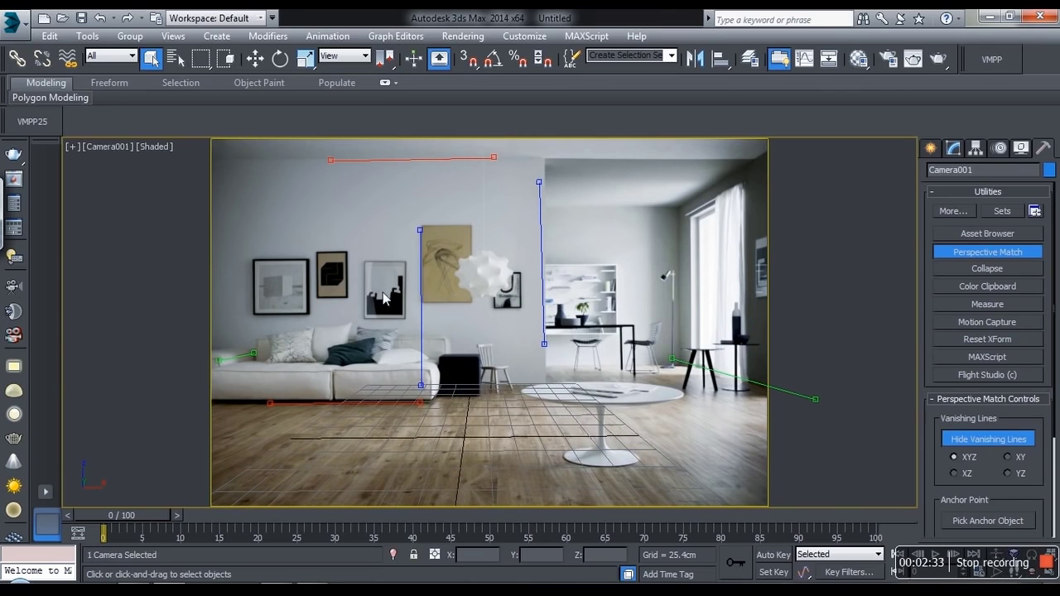
key(alt+w)
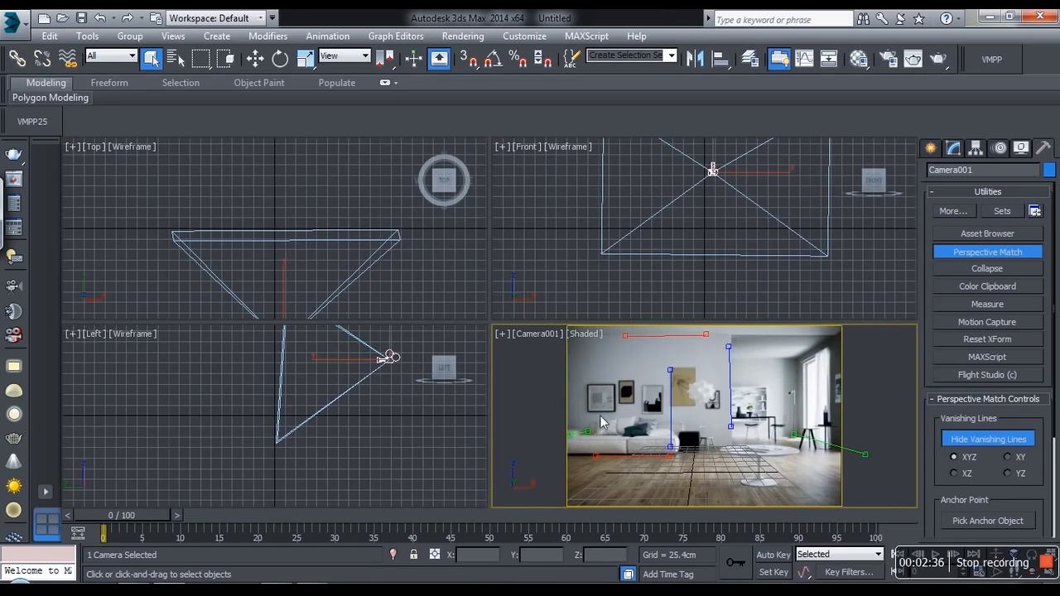
middle_drag(382, 412, 355, 440)
key(p)
alt+middle_drag(405, 414, 381, 446)
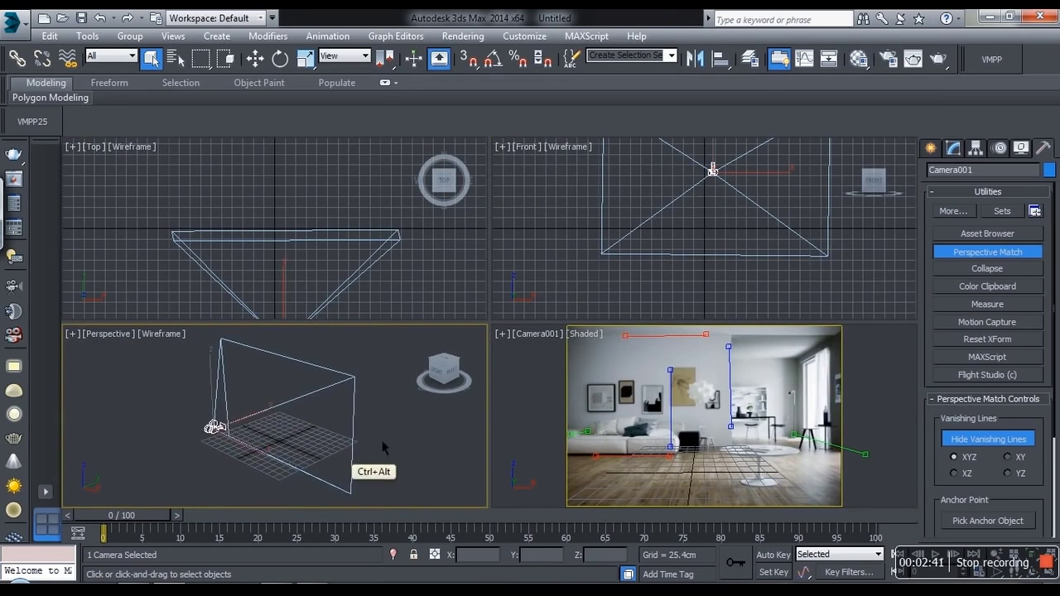
key(w)
alt+middle_drag(352, 414, 256, 447)
Create a square-based box about 533 x 533 cm and about 264 cm high over the grid in the Perspective viewport.
click(931, 148)
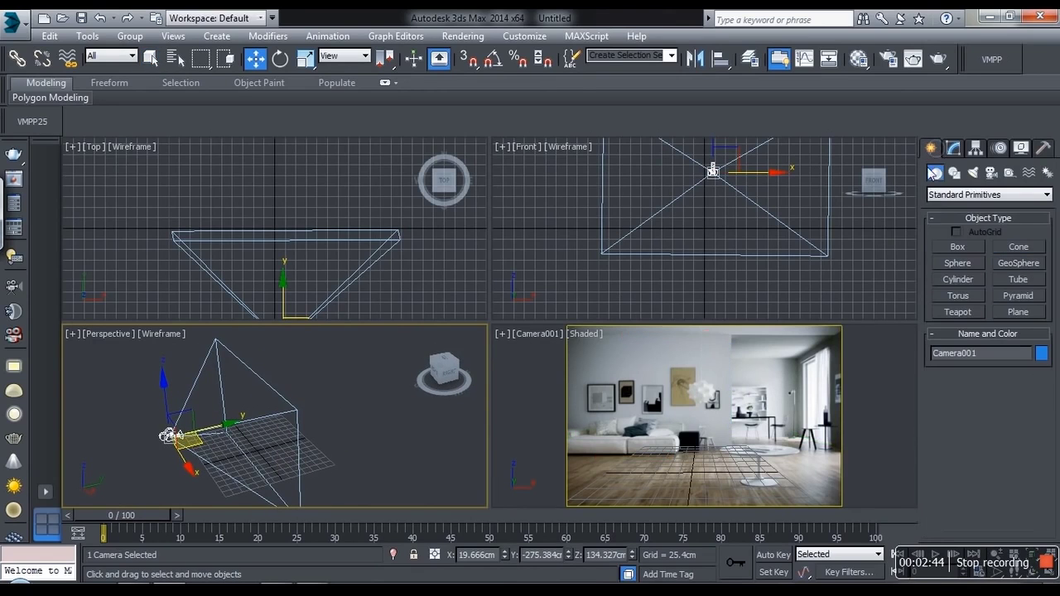
click(957, 247)
alt+middle_drag(451, 418, 315, 431)
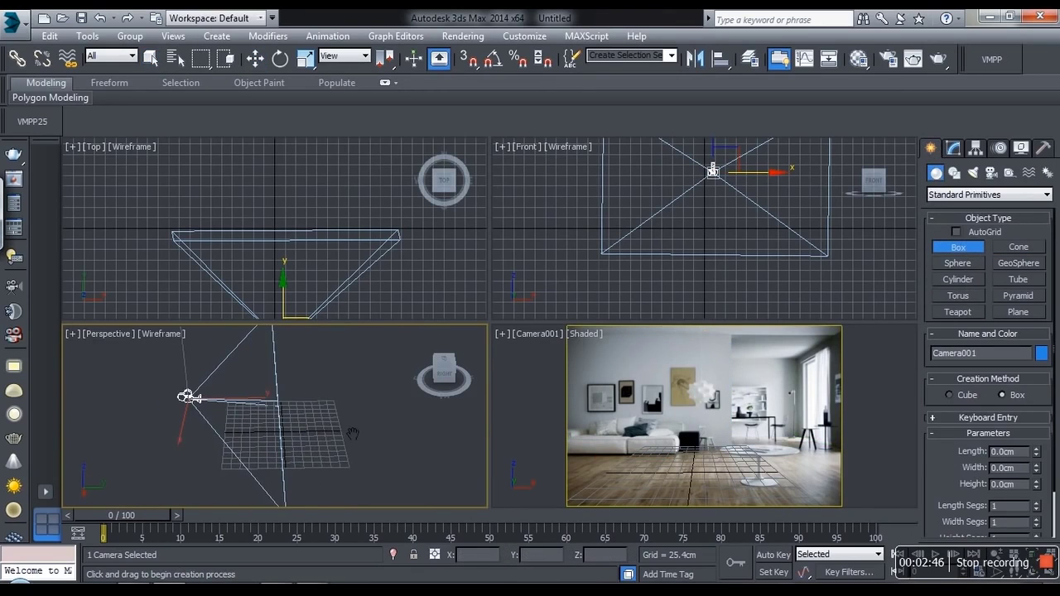
ctrl+drag(300, 421, 408, 476)
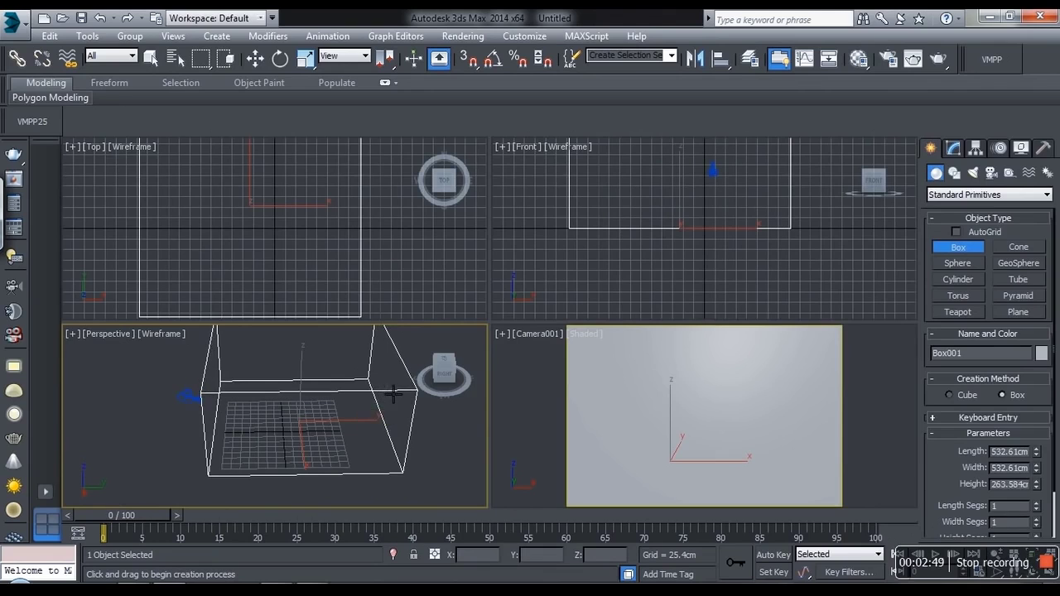
click(393, 394)
key(w)
Switch the Camera001 viewport to wireframe shading.
right_click(593, 347)
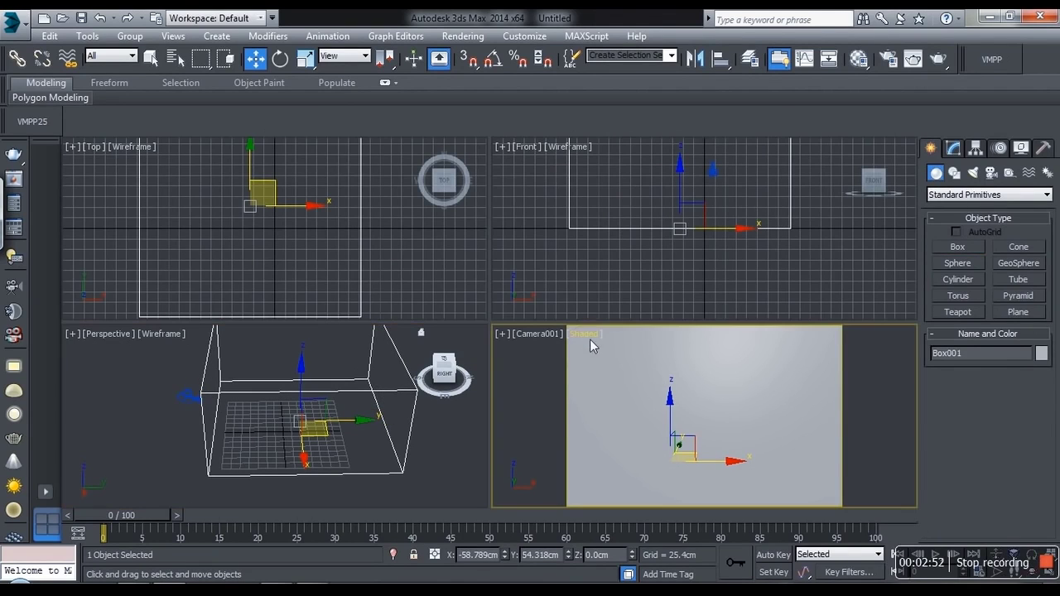
click(588, 335)
click(626, 163)
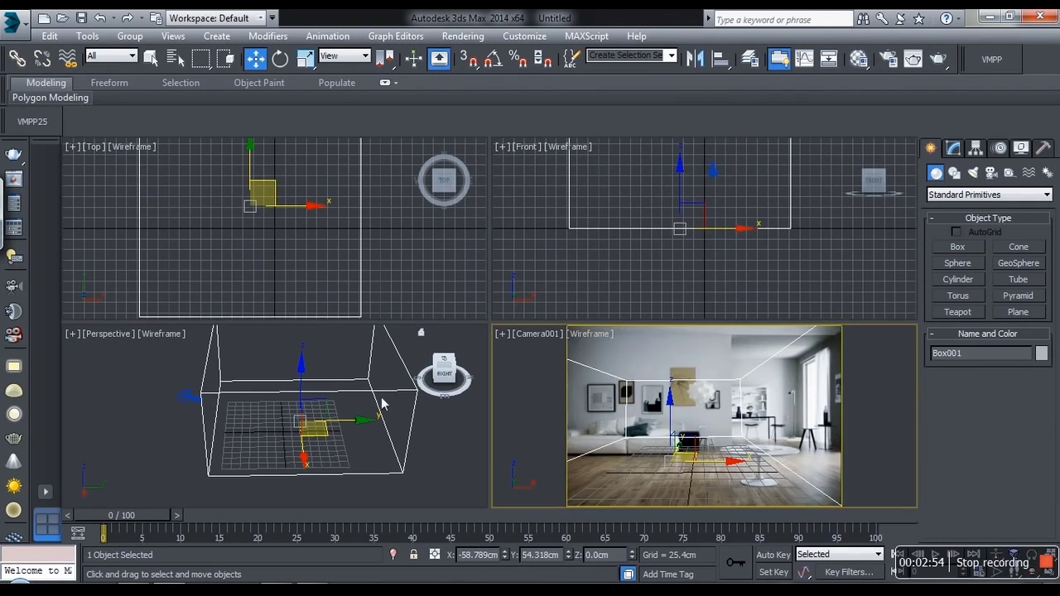
Convert the box to an editable poly.
scroll(402, 404, up, 3)
right_click(369, 438)
mouse_move(511, 502)
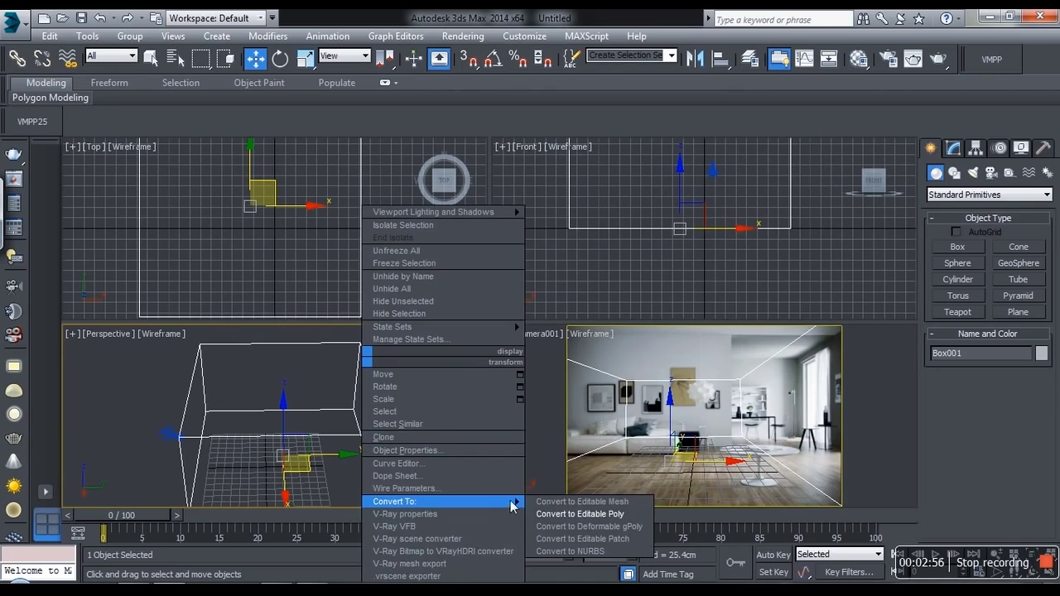
click(580, 513)
alt+middle_drag(375, 439, 443, 435)
ctrl+alt+middle_drag(330, 430, 311, 447)
mouse_move(297, 449)
middle_down()
mouse_move(354, 441)
mouse_move(385, 454)
mouse_move(315, 502)
mouse_move(282, 464)
middle_up()
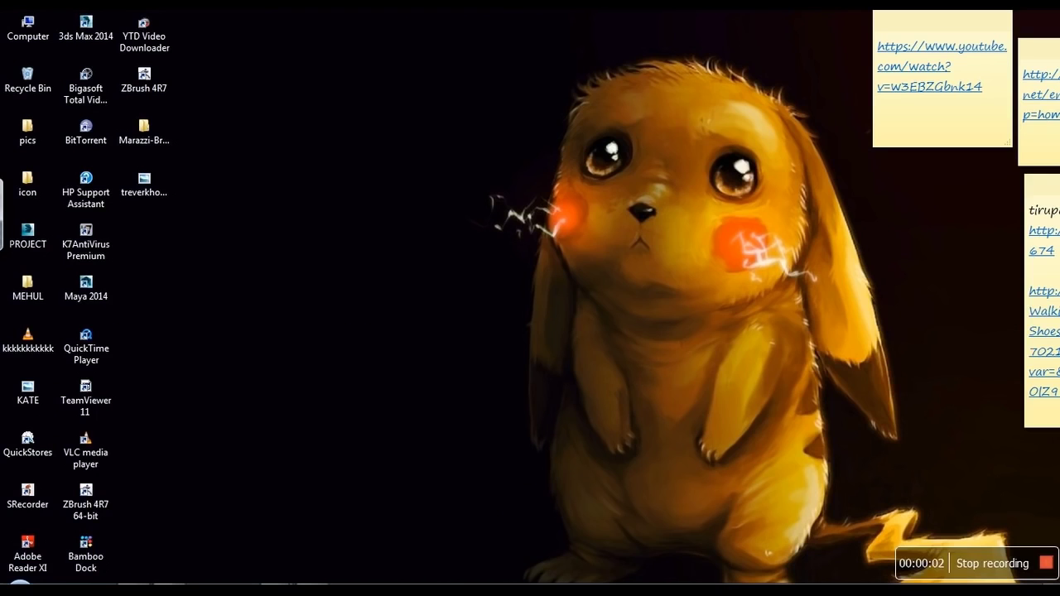
Switch to the Marazzi_1st stage scene and examine the furnished room in perspective and its plan in the Top viewport.
click(170, 590)
alt+middle_drag(578, 343, 709, 377)
scroll(568, 327, down, 4)
scroll(542, 332, up, 5)
middle_drag(547, 324, 442, 258)
scroll(605, 366, up, 2)
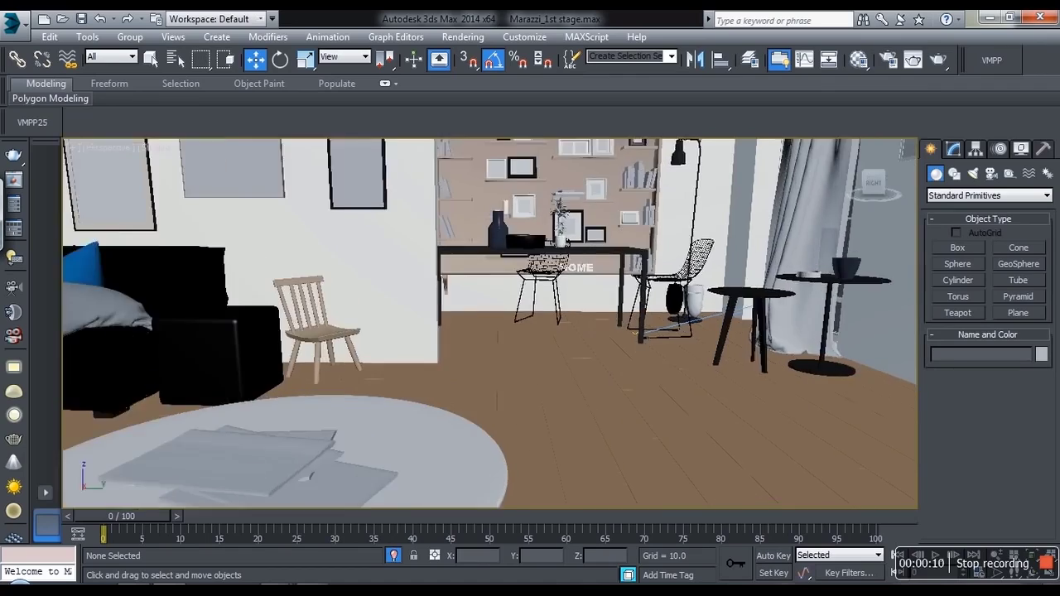
scroll(604, 366, down, 3)
alt+middle_drag(654, 421, 613, 327)
scroll(613, 362, down, 2)
key(alt+w)
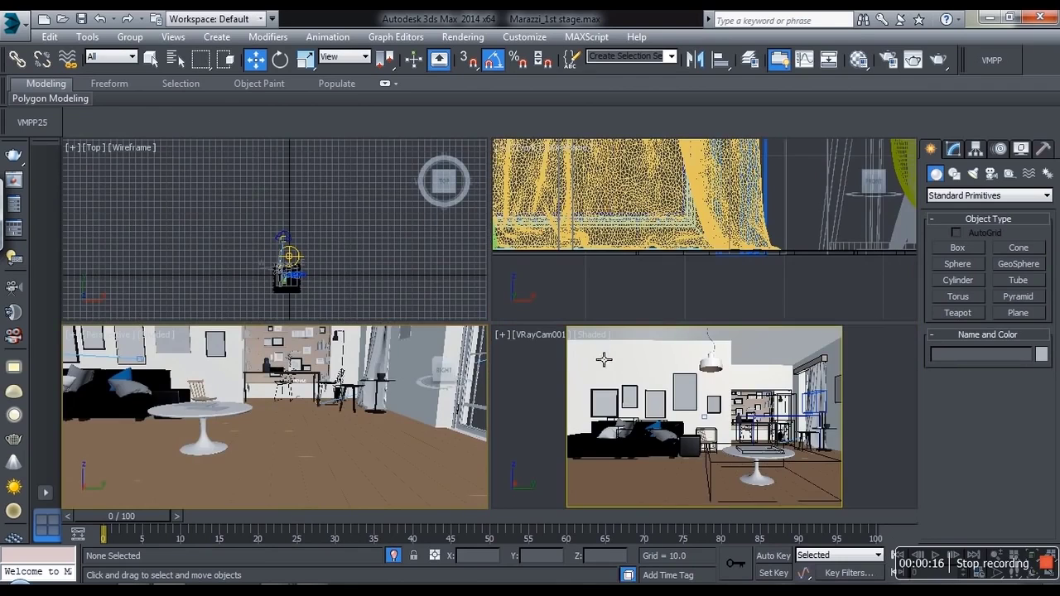
middle_drag(350, 295, 343, 264)
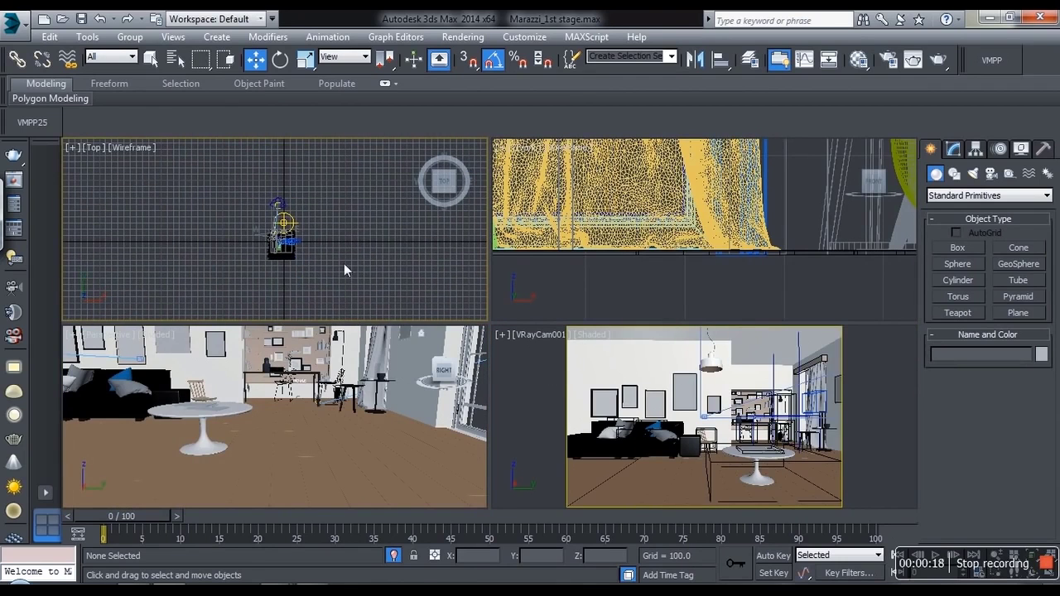
scroll(305, 257, up, 6)
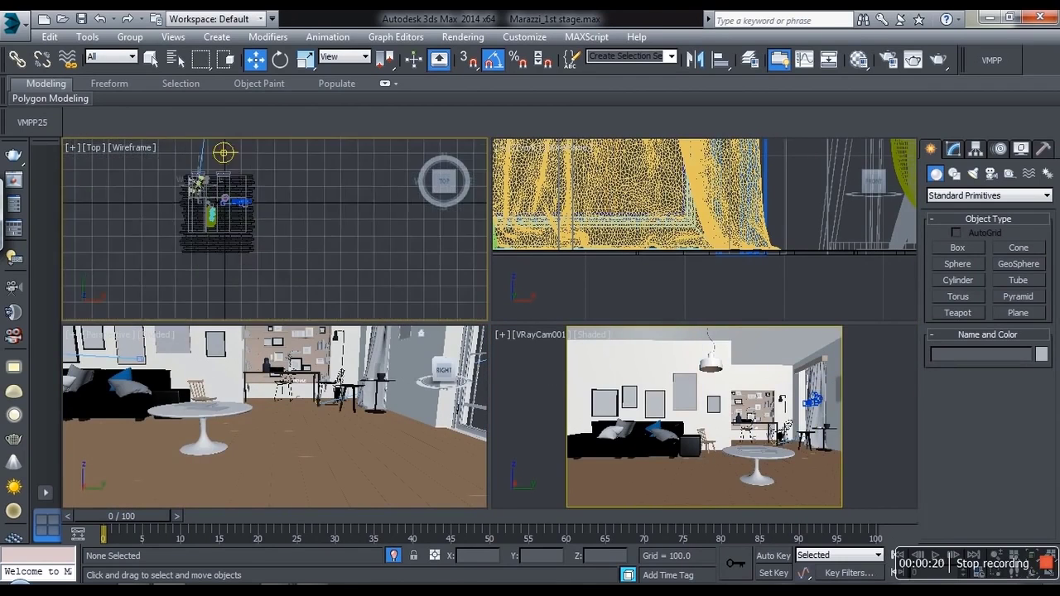
middle_drag(334, 225, 393, 235)
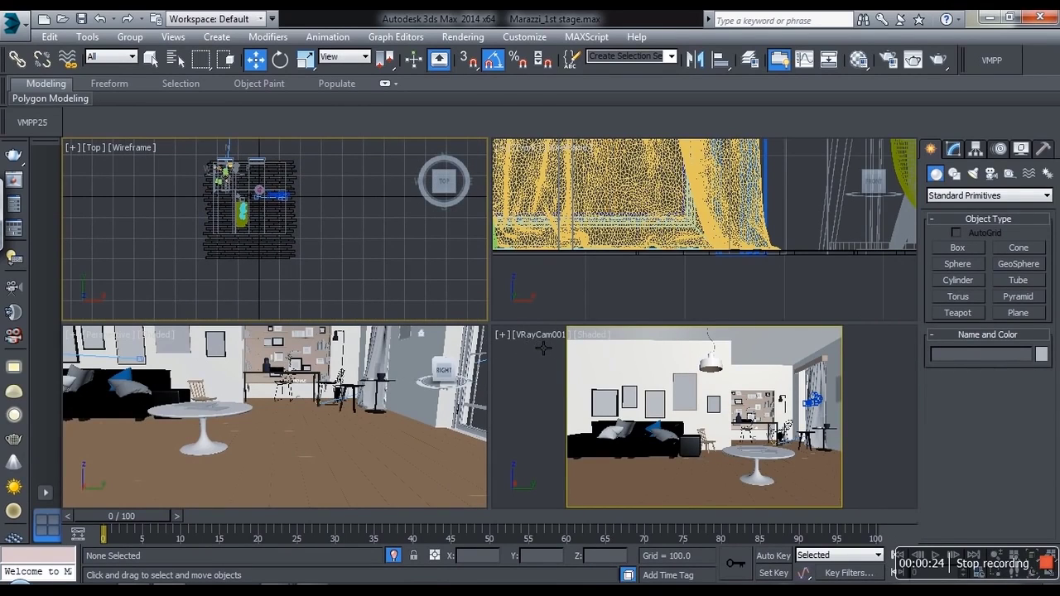
Show Camera001 in the VRayCam001 viewport and turn that view into a free Perspective view.
click(526, 347)
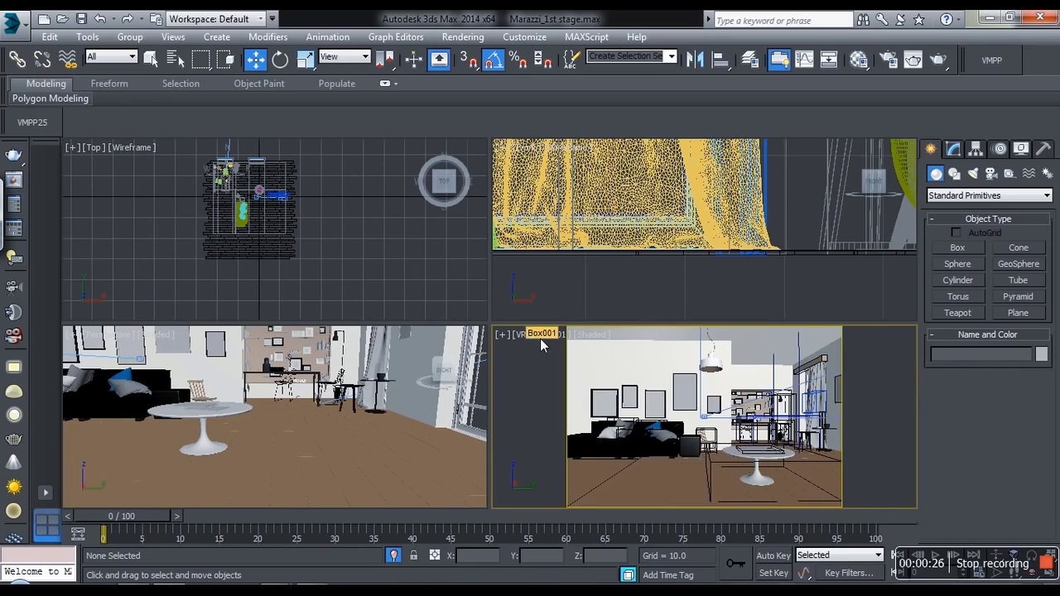
click(540, 338)
mouse_move(617, 239)
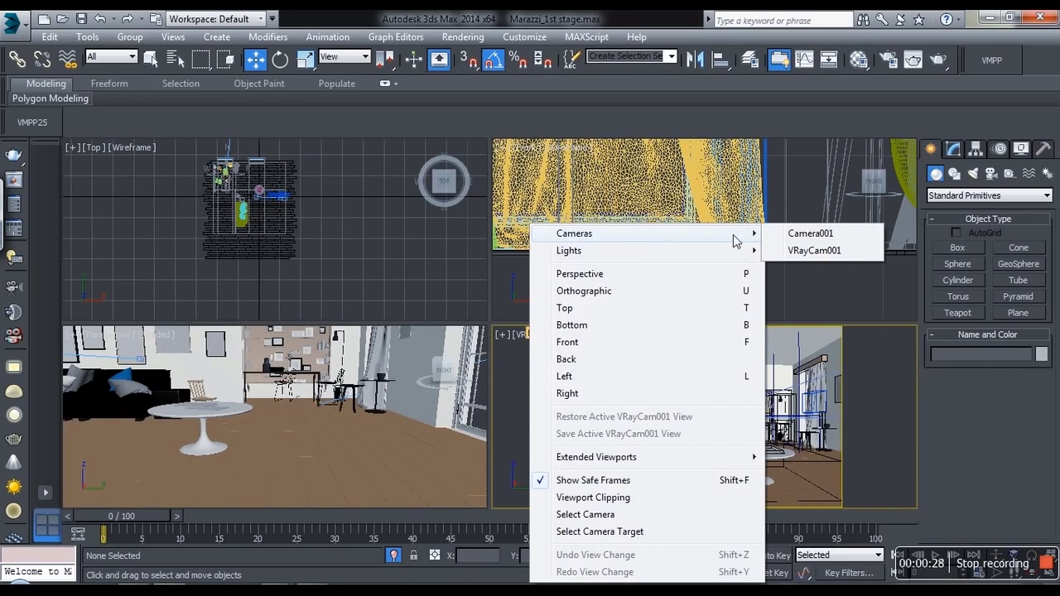
click(814, 235)
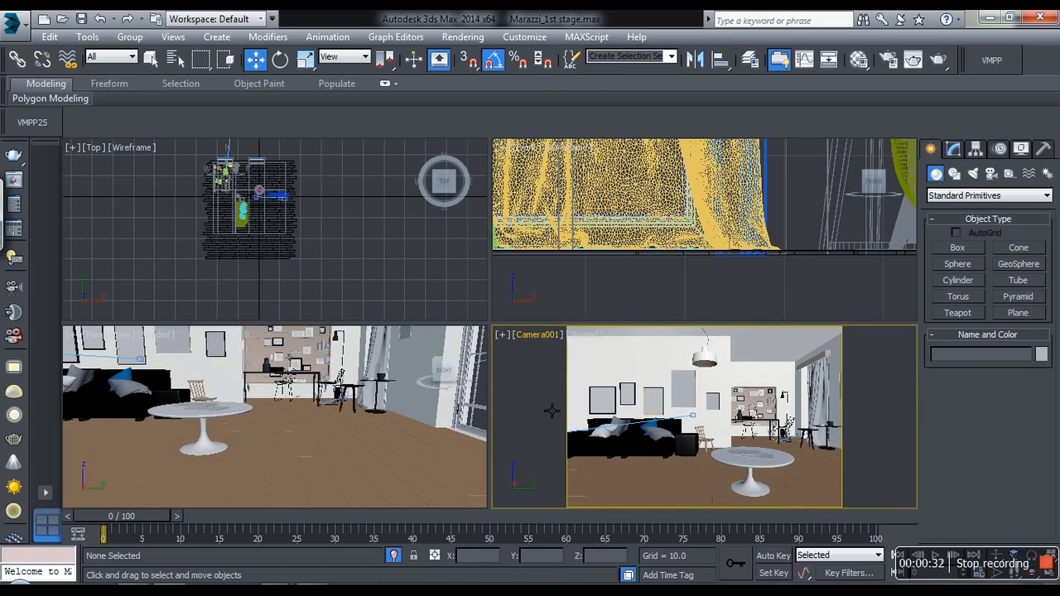
key(p)
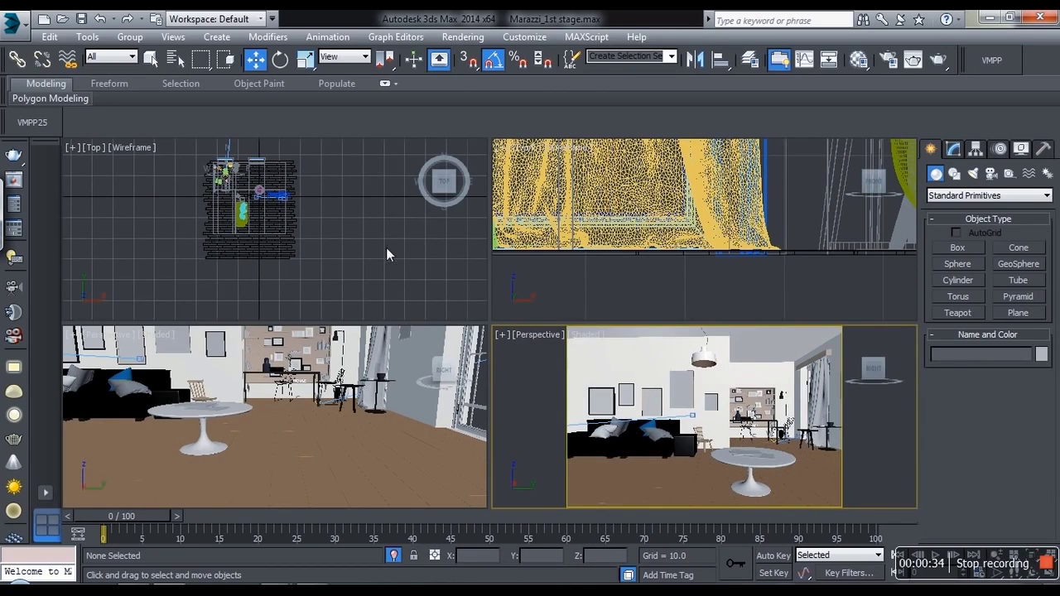
Create a V-Ray physical camera in the Top viewport beside the room plan, aimed upward along the Y axis.
click(991, 173)
click(975, 196)
click(948, 219)
click(1017, 247)
drag(366, 292, 373, 244)
key(w)
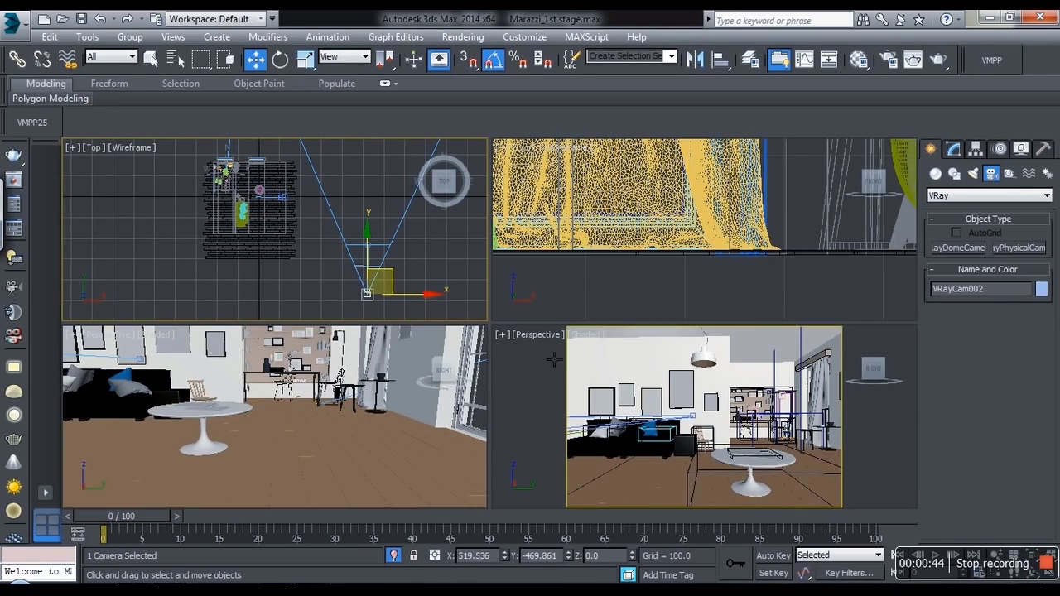
Match the new V-Ray camera to the safe-framed Perspective view and show VRayCam002 in that viewport.
right_click(550, 389)
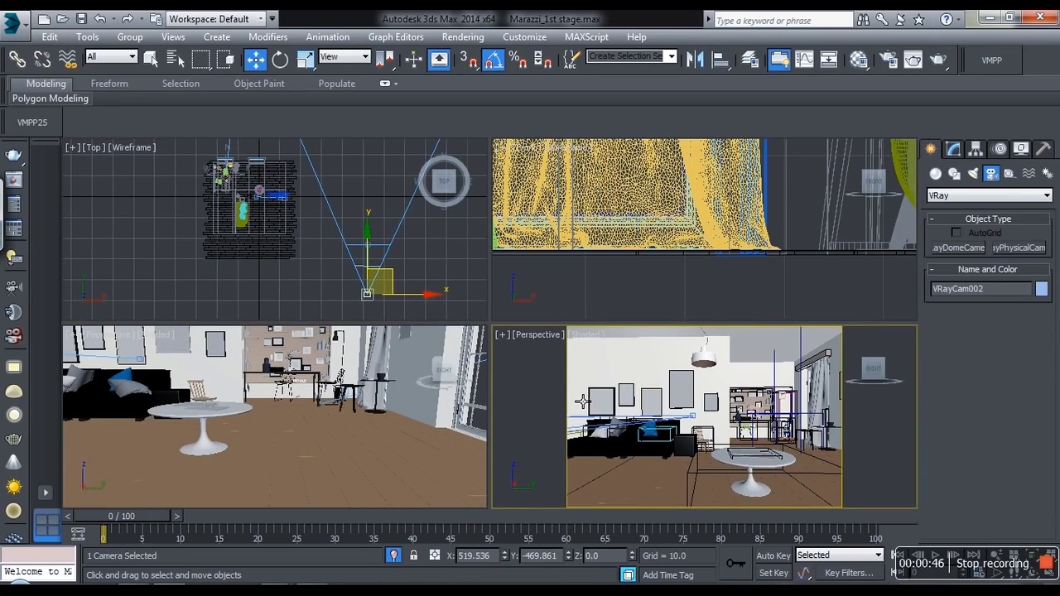
key(ctrl+c)
click(534, 334)
mouse_move(652, 31)
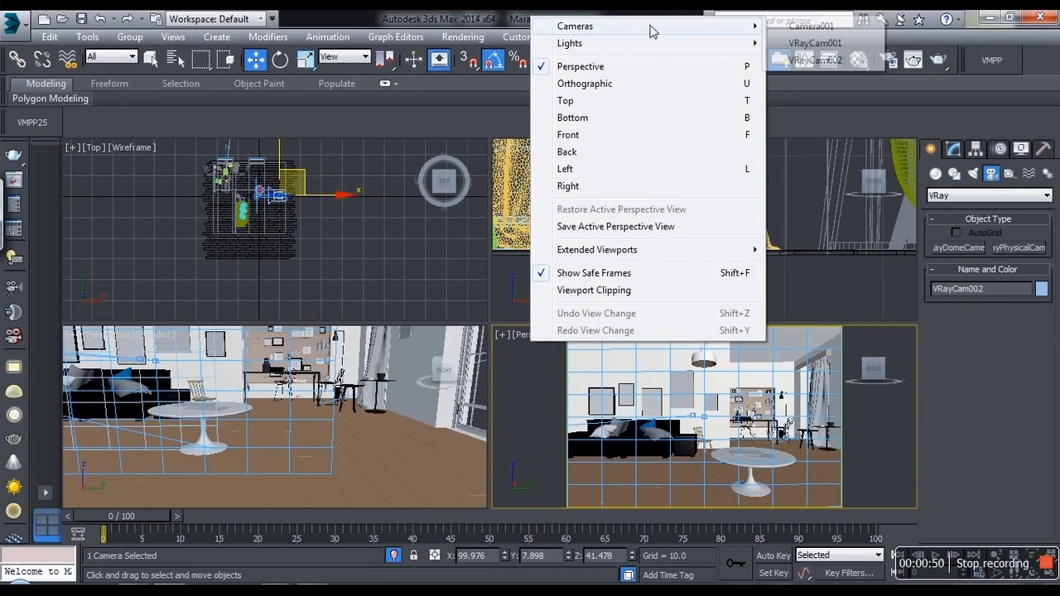
click(814, 60)
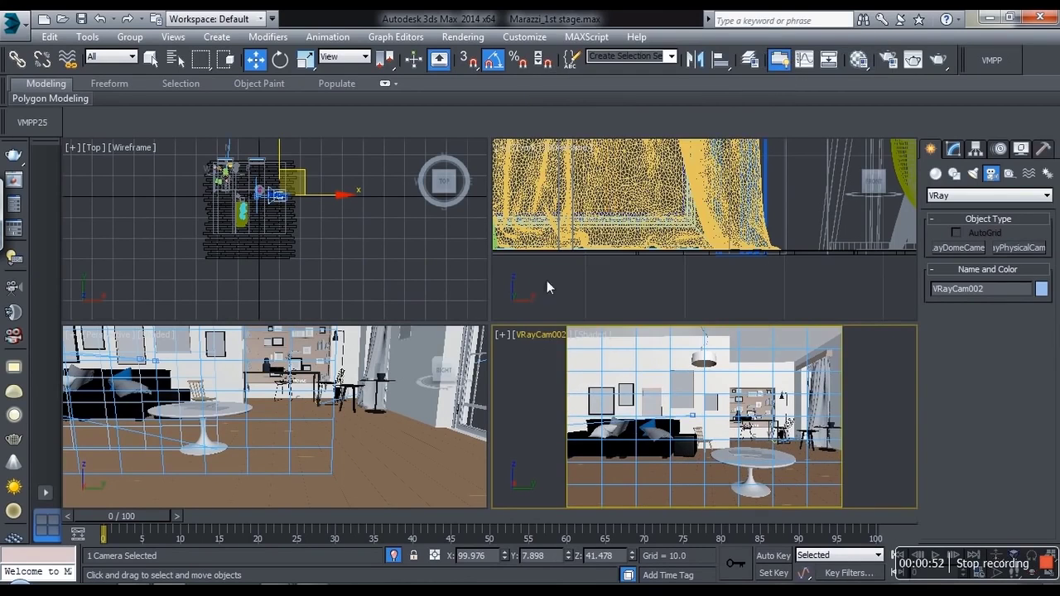
click(384, 272)
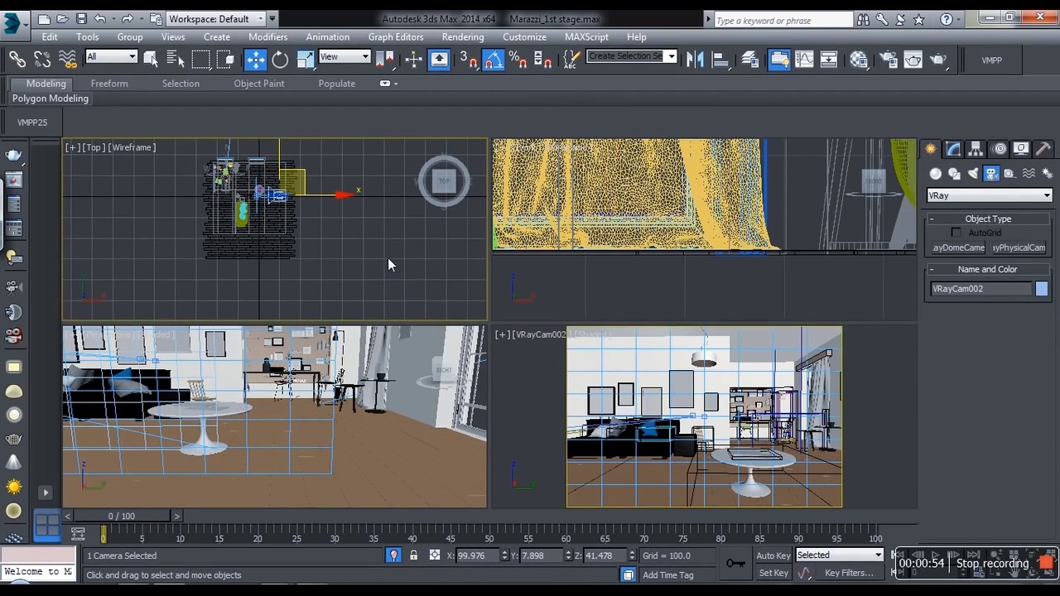
middle_drag(320, 439, 386, 497)
middle_drag(375, 419, 340, 424)
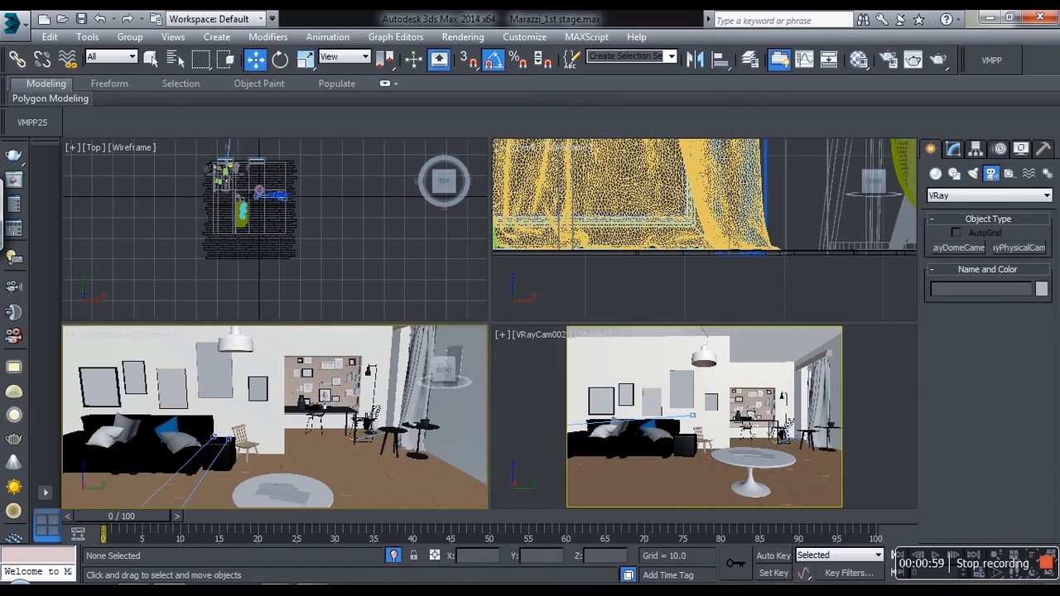
Open Asset Tracking and select all the missing texture files down to the end of the list.
key(shift+t)
click(278, 202)
scroll(646, 290, down, 20)
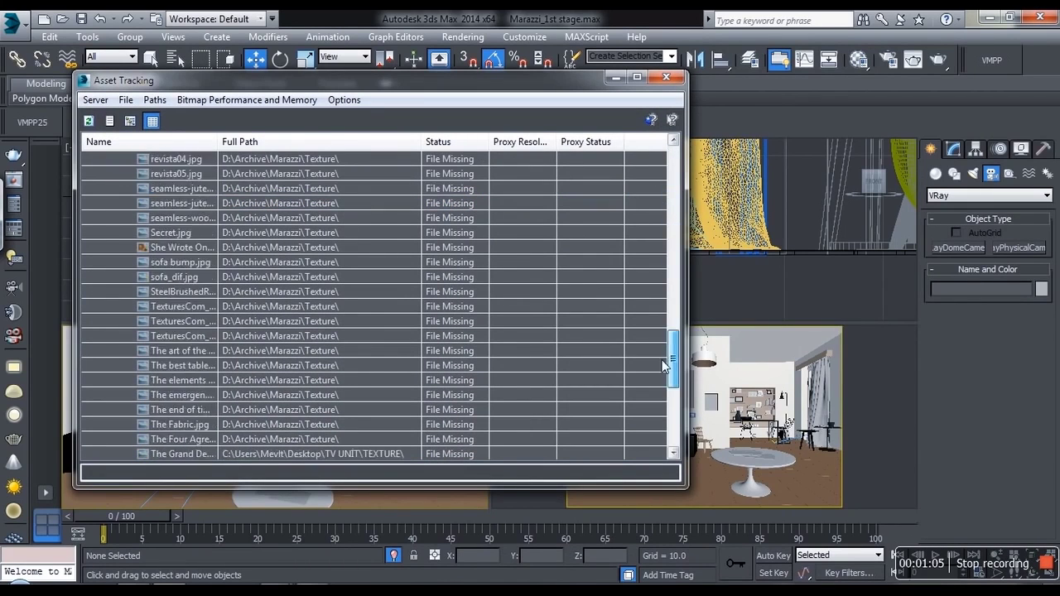
shift+click(432, 440)
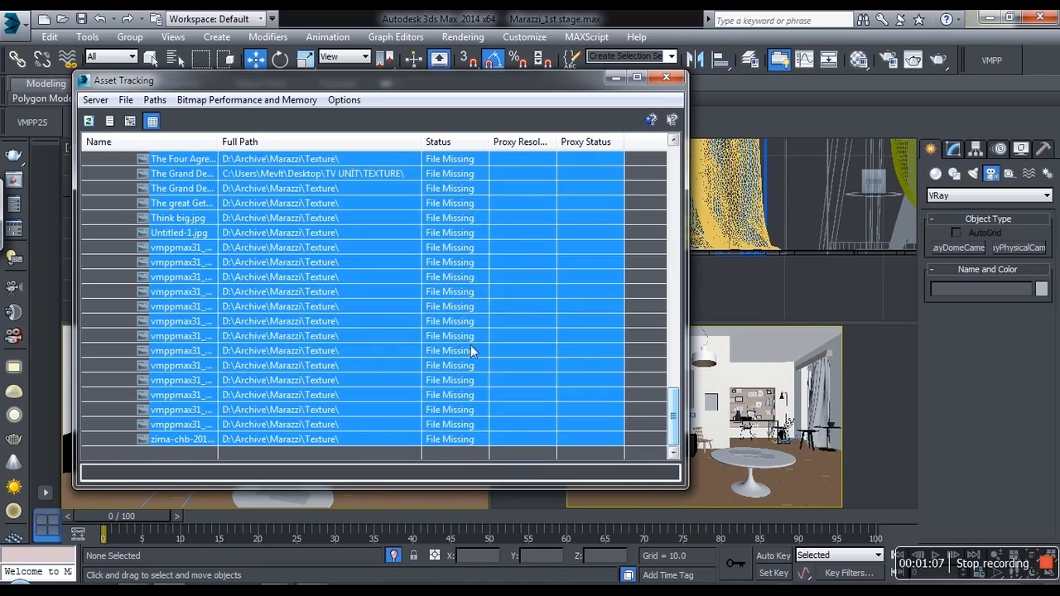
Set the path of the selected missing textures to the Marazzi-Breakdown\Archive\Marazzi\Texture folder.
right_click(472, 348)
click(441, 382)
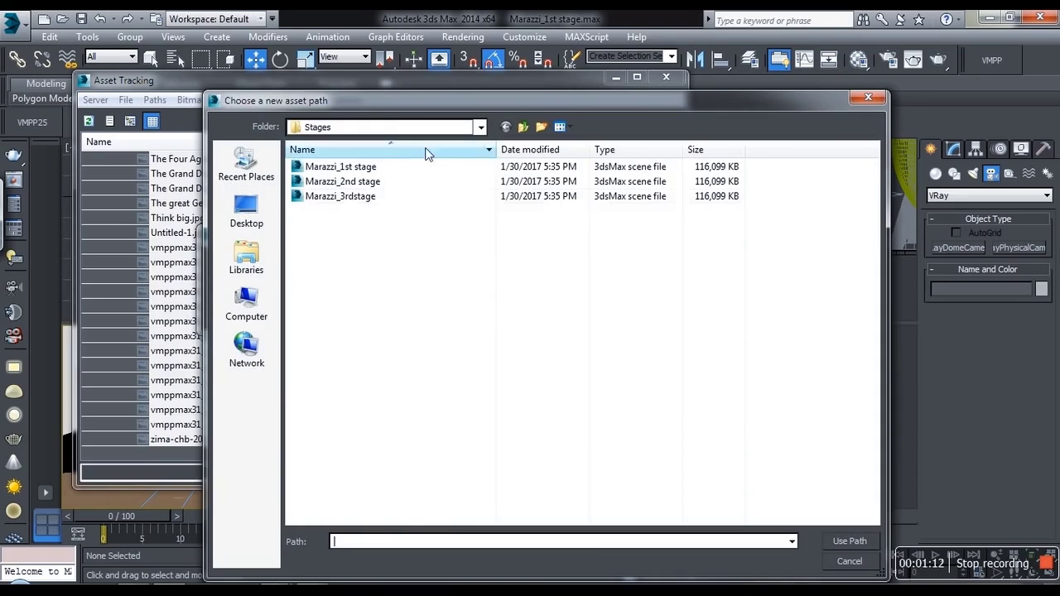
click(523, 126)
double_click(327, 168)
double_click(346, 169)
double_click(412, 170)
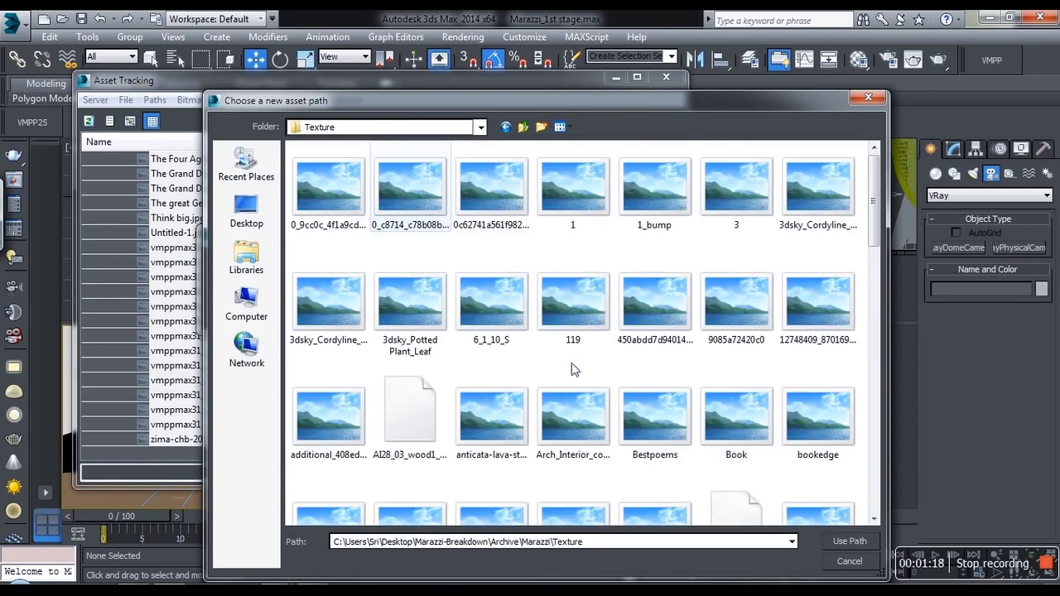
click(824, 540)
click(451, 308)
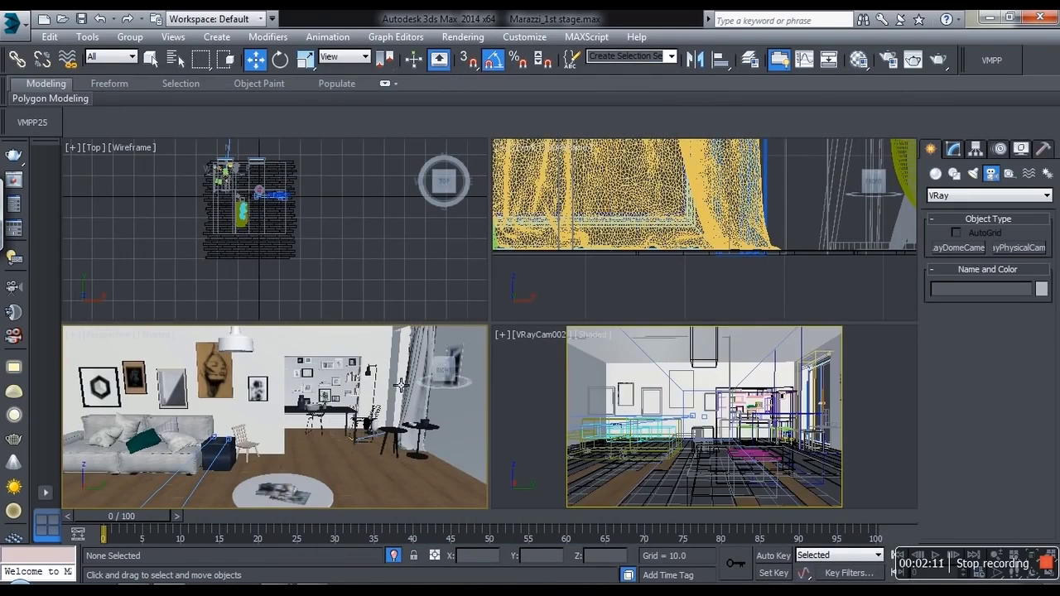
Maximize the Perspective view, sample the wooden floor's material into the first Material Editor slot and show its Maps settings.
middle_drag(396, 415, 434, 416)
key(alt+w)
middle_drag(563, 377, 536, 305)
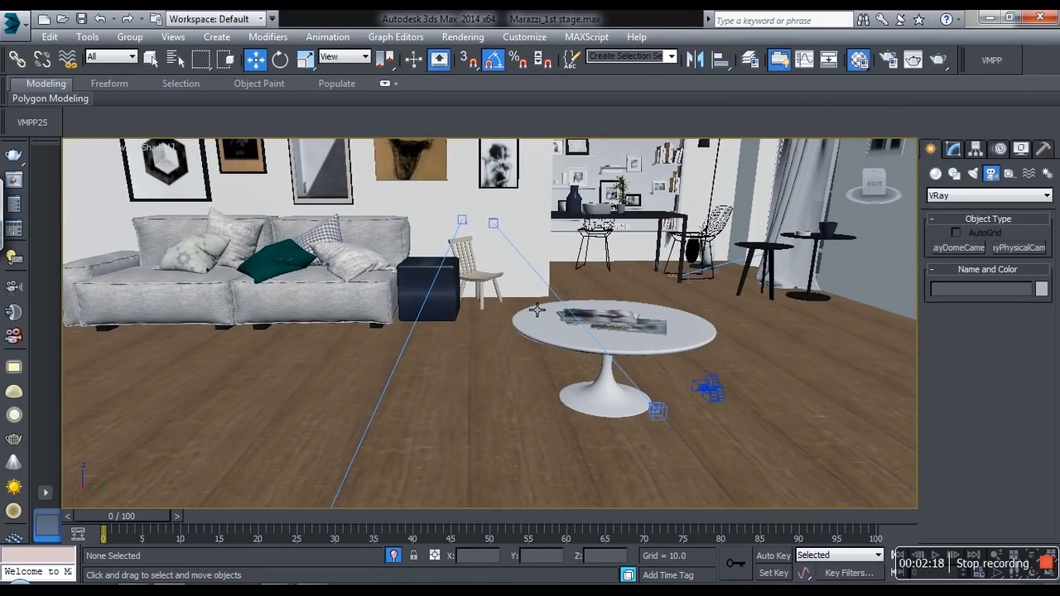
key(m)
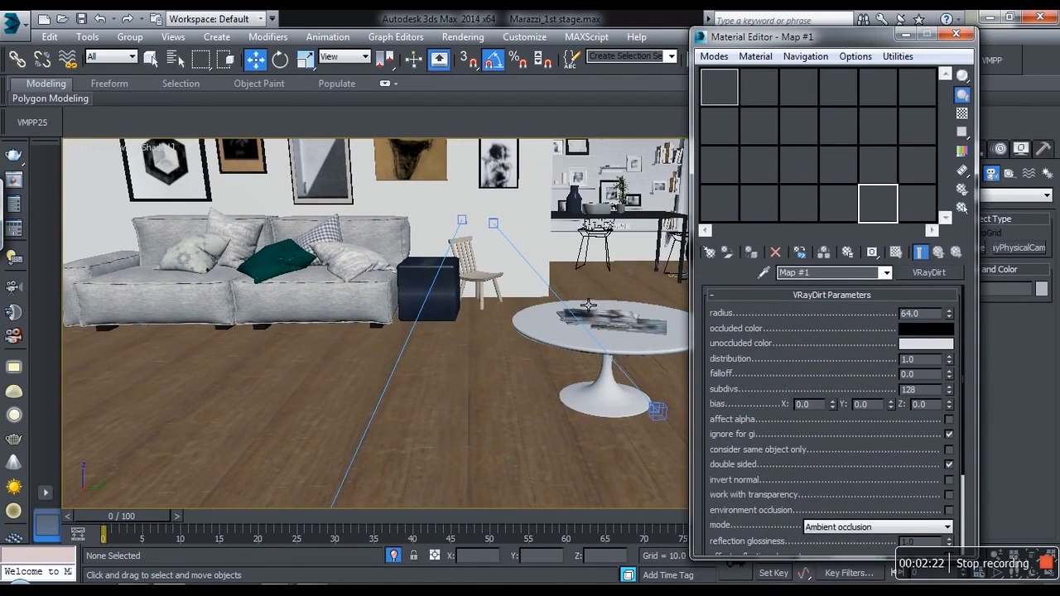
click(734, 103)
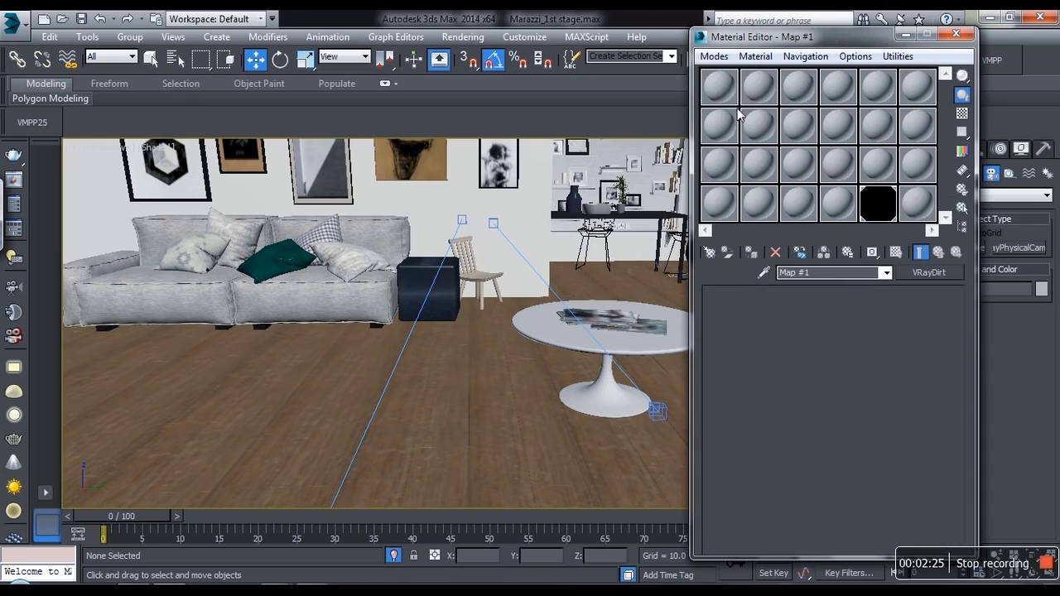
click(763, 273)
click(538, 386)
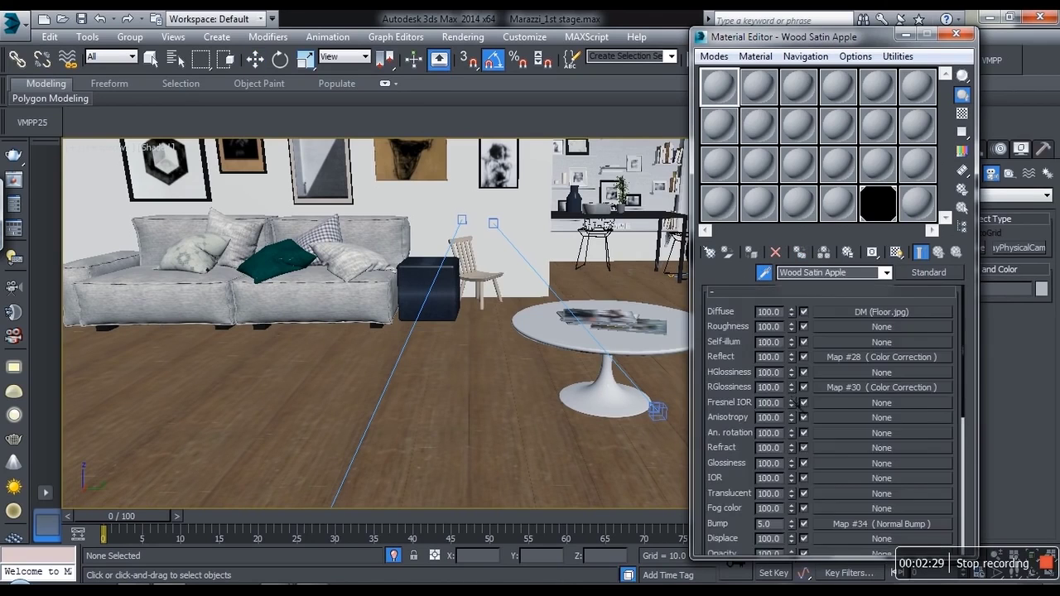
right_click(752, 432)
click(853, 352)
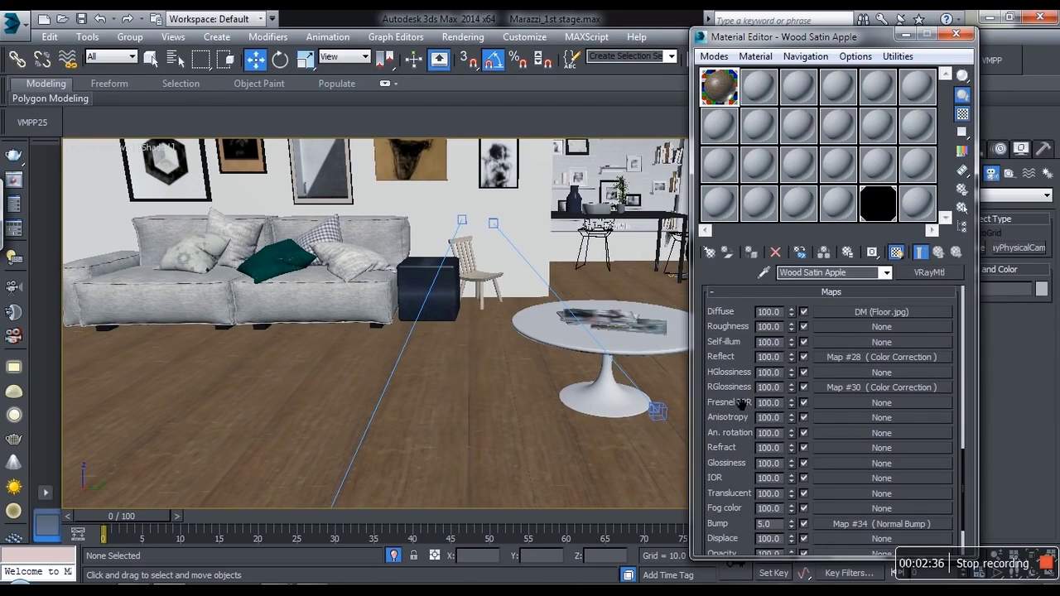
Inspect the bitmap behind the floor material's Reflect color correction and view its image, keeping the same file.
click(879, 356)
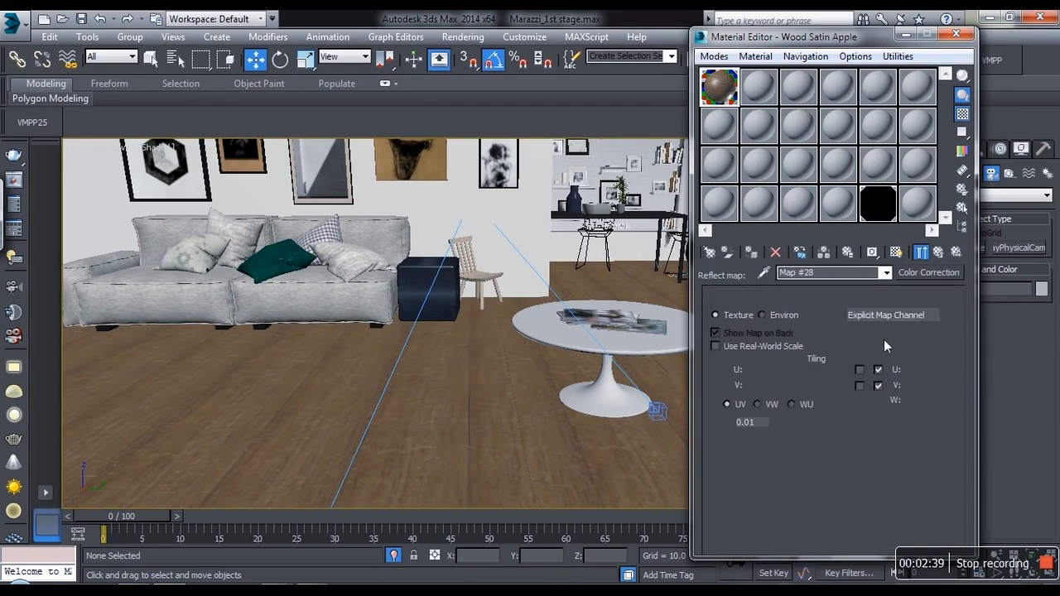
click(899, 481)
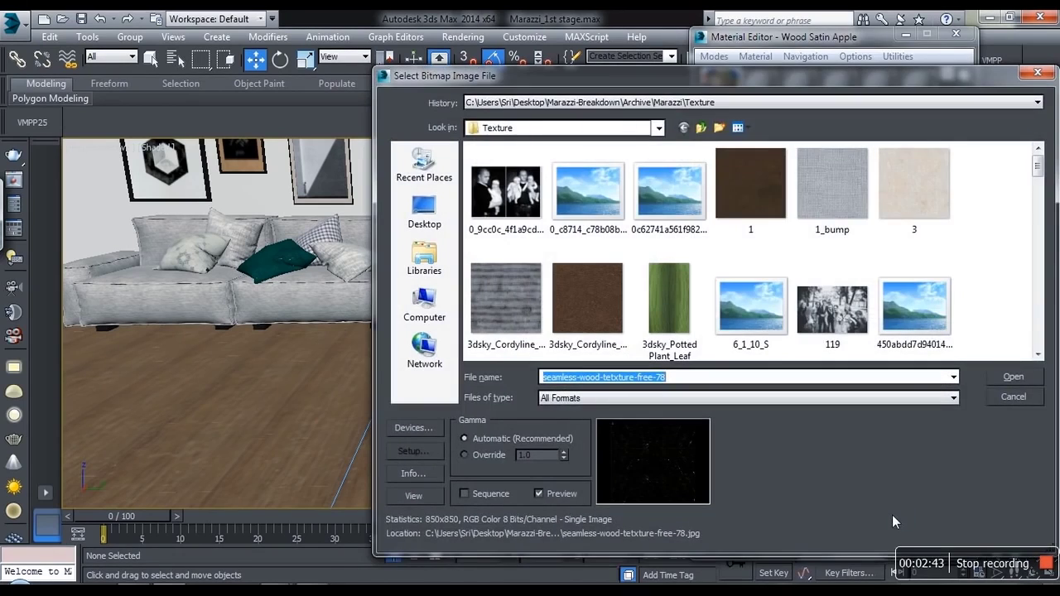
click(1012, 396)
click(914, 525)
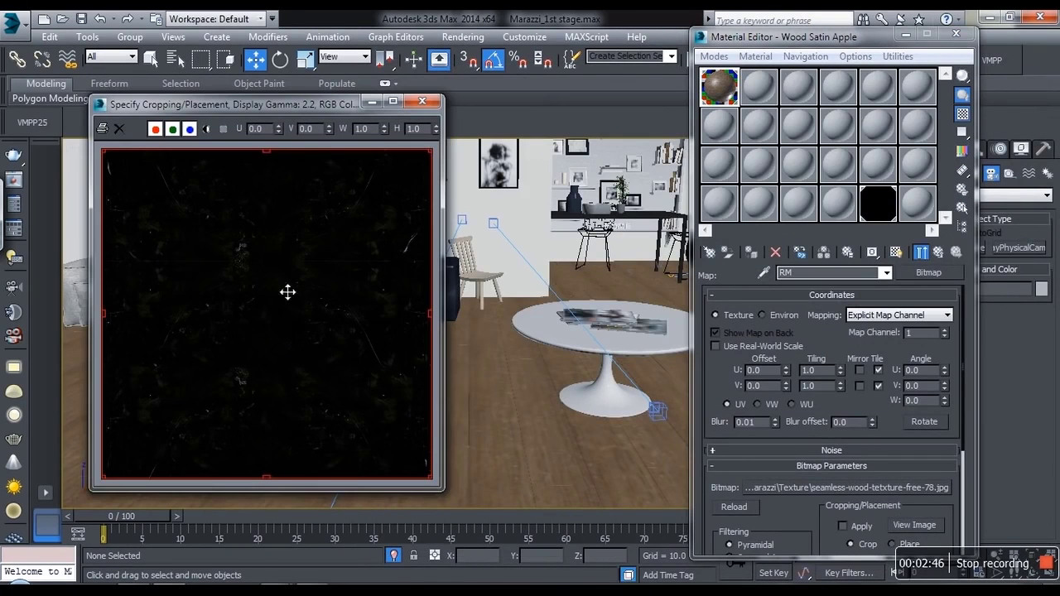
click(423, 103)
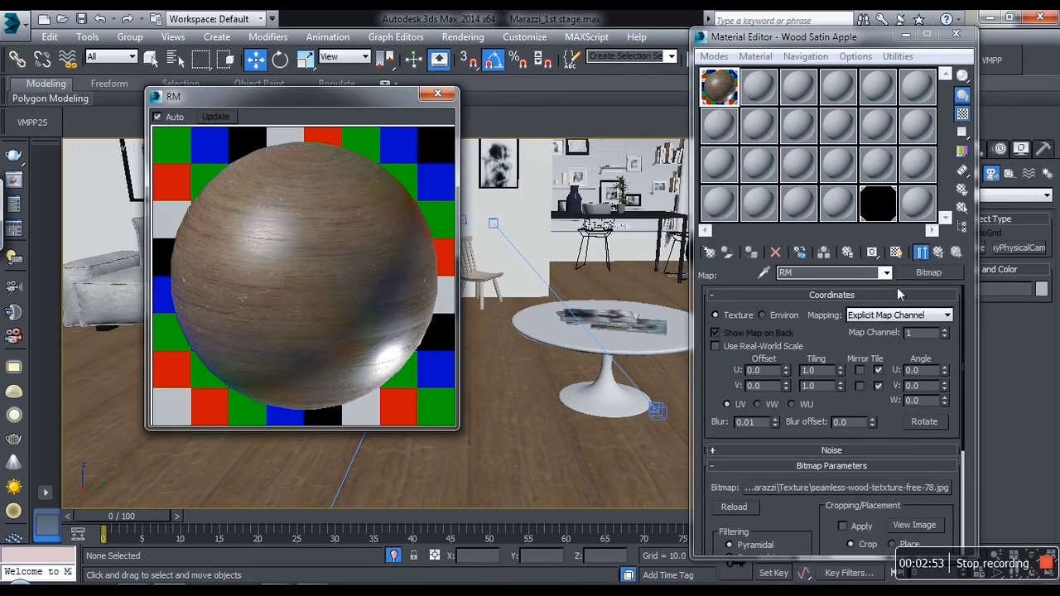
Compare the floor material's enlarged preview with its Reflect and RGlossiness maps disabled and enabled.
click(938, 252)
click(938, 252)
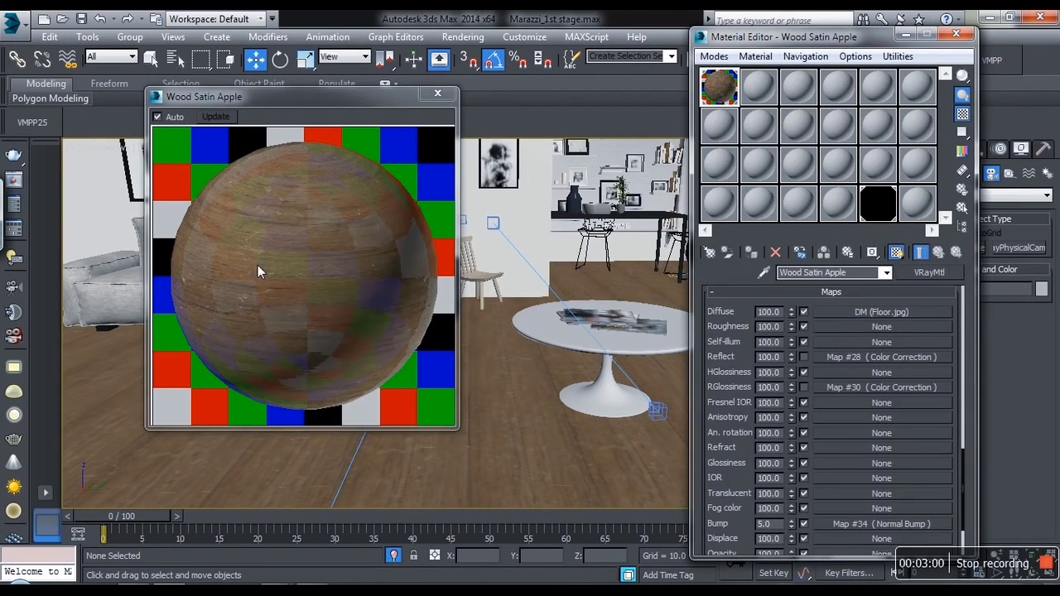
click(804, 387)
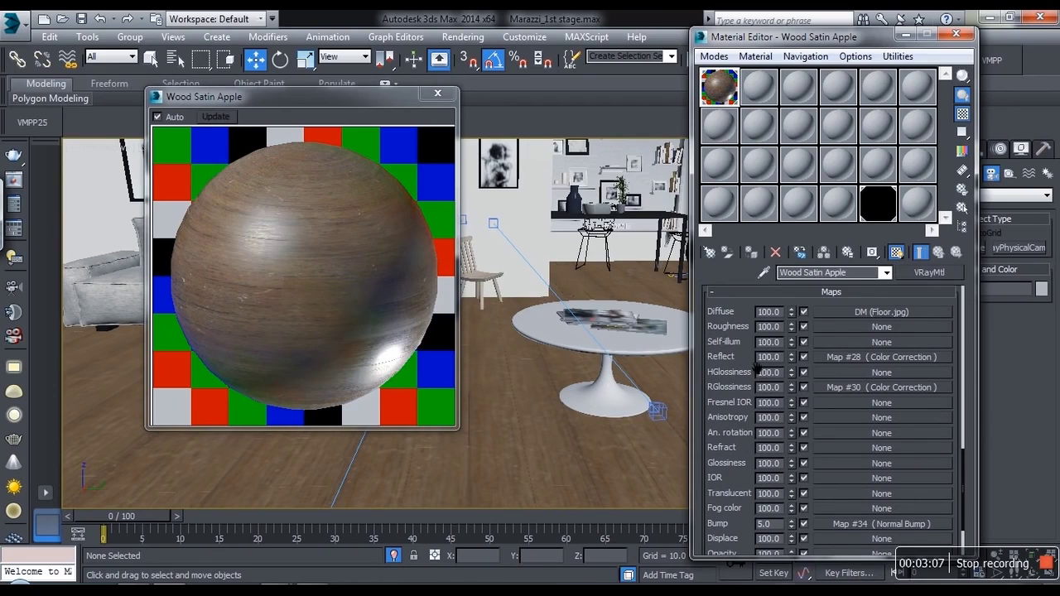
click(437, 93)
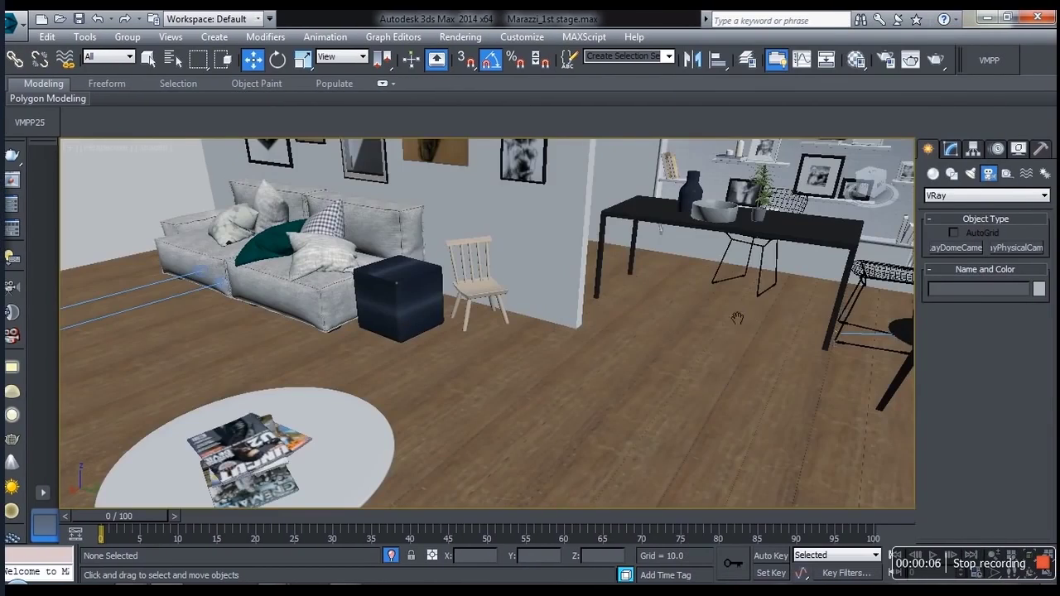
Select the V-Ray dome light outside the room and show its parameters for editing.
middle_drag(738, 318, 660, 367)
scroll(660, 367, up, 4)
scroll(728, 348, down, 9)
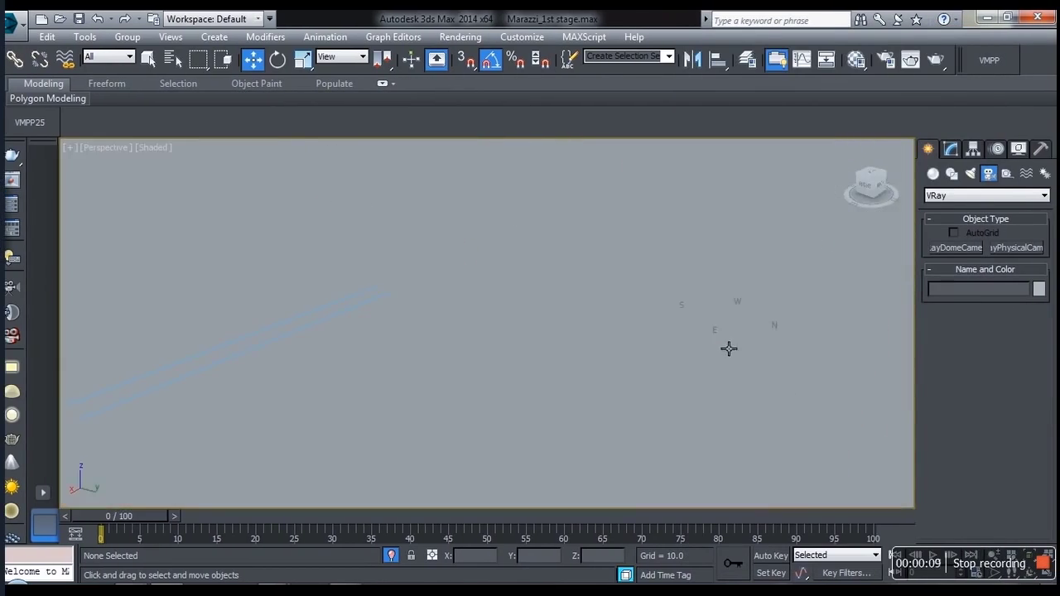
scroll(729, 349, down, 10)
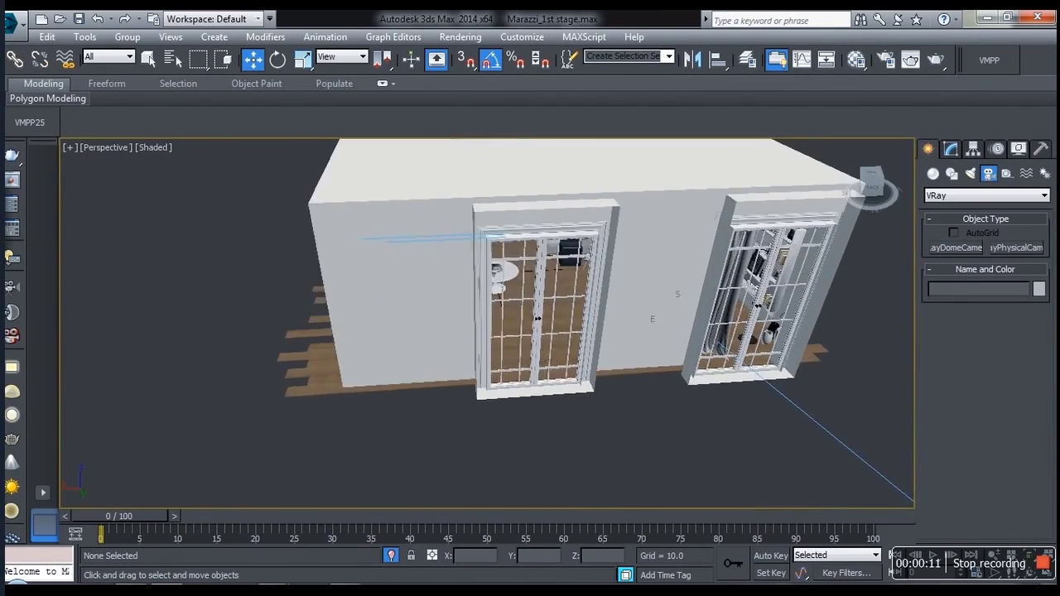
scroll(728, 349, down, 1)
middle_drag(729, 349, 496, 288)
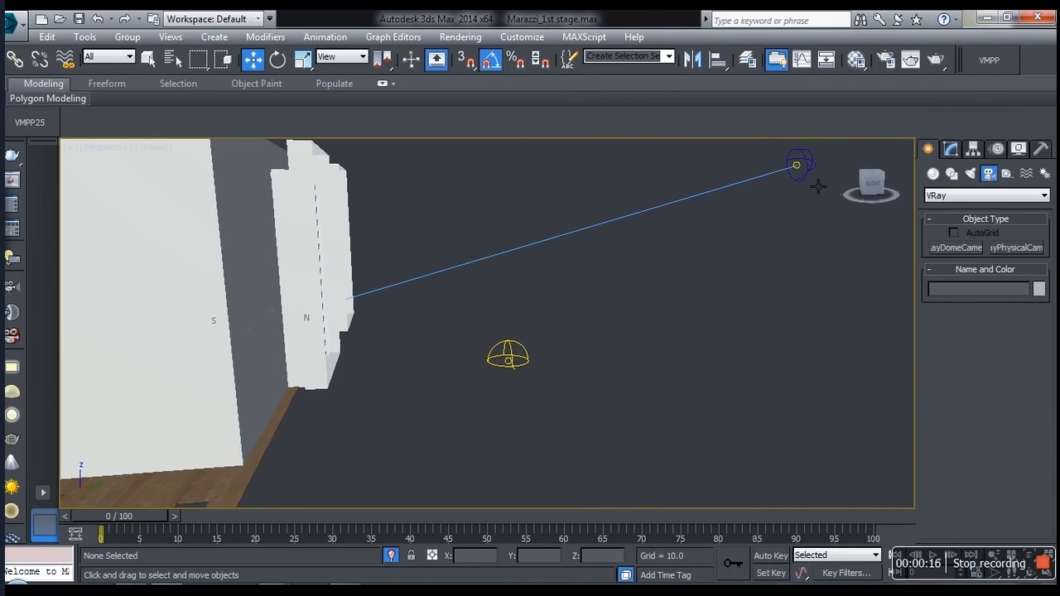
click(800, 166)
click(950, 149)
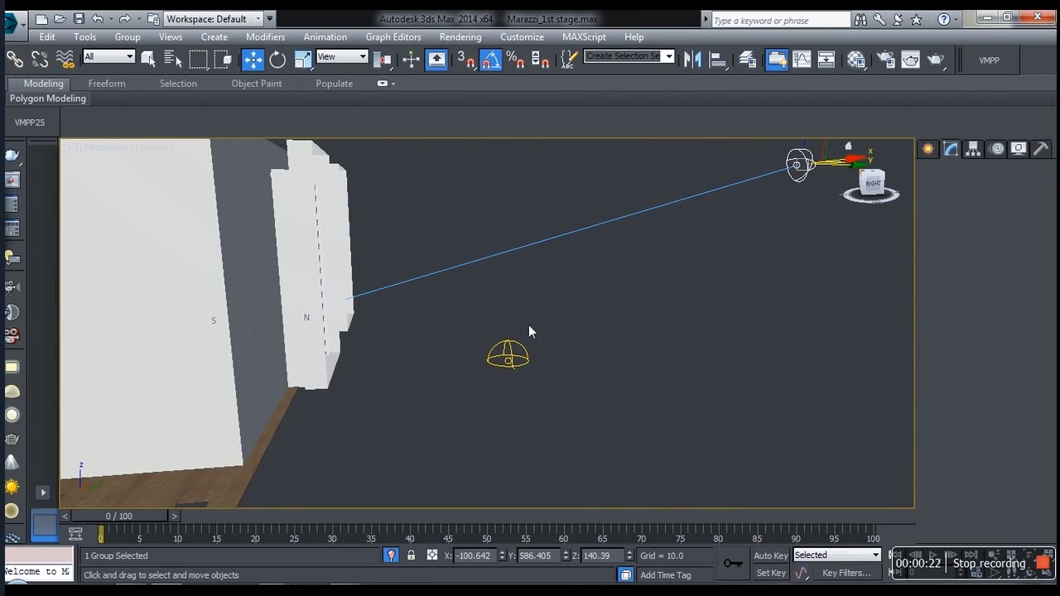
click(555, 325)
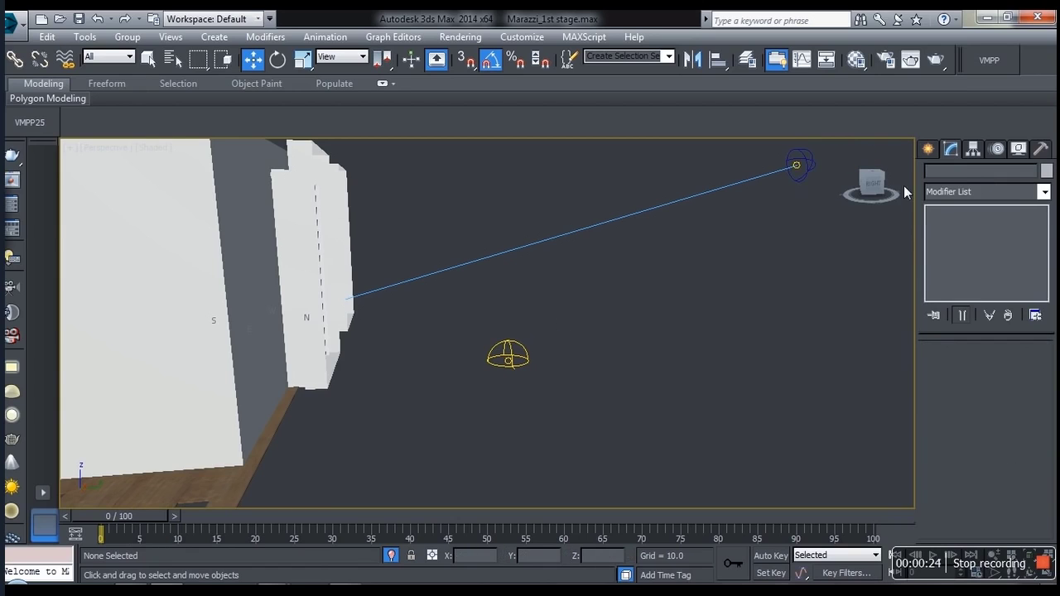
click(799, 166)
drag(610, 301, 509, 379)
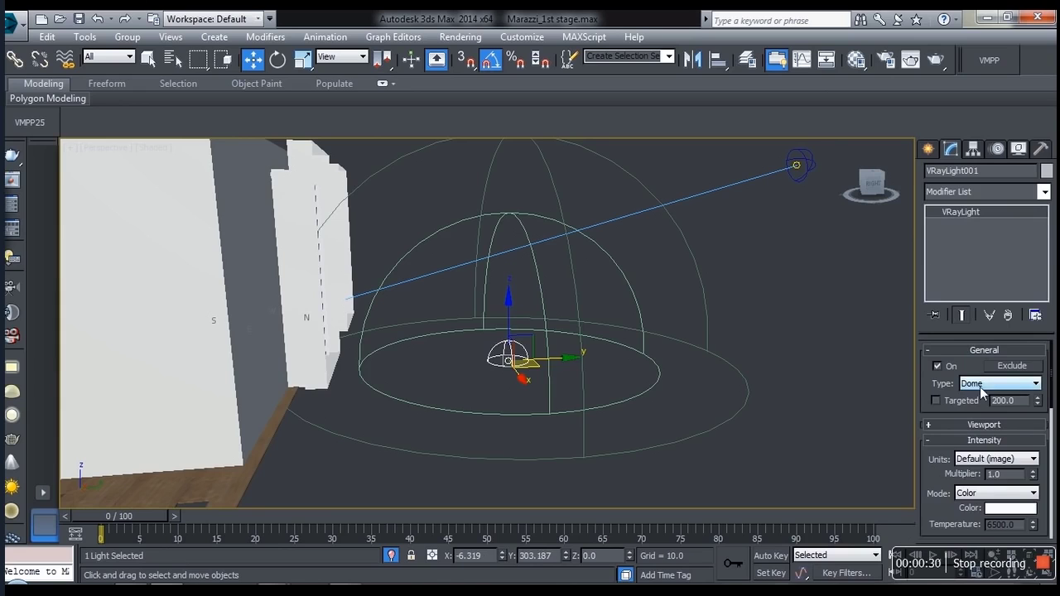
Put the dome light's VRayHDRI texture into the last visible sample slot of the Material Editor.
middle_drag(558, 354, 534, 337)
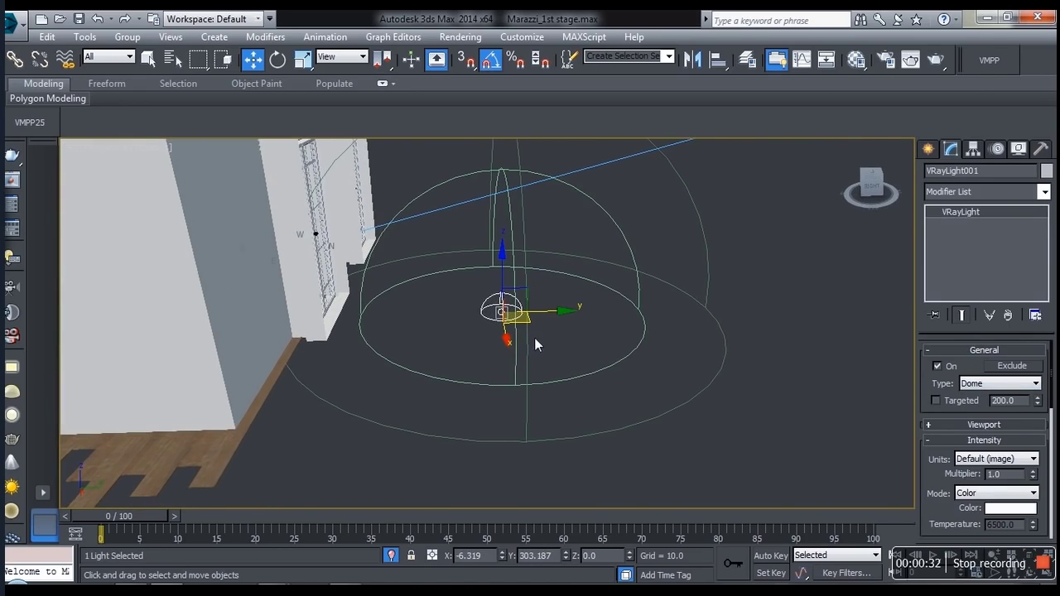
key(m)
drag(856, 41, 235, 97)
scroll(936, 493, down, 5)
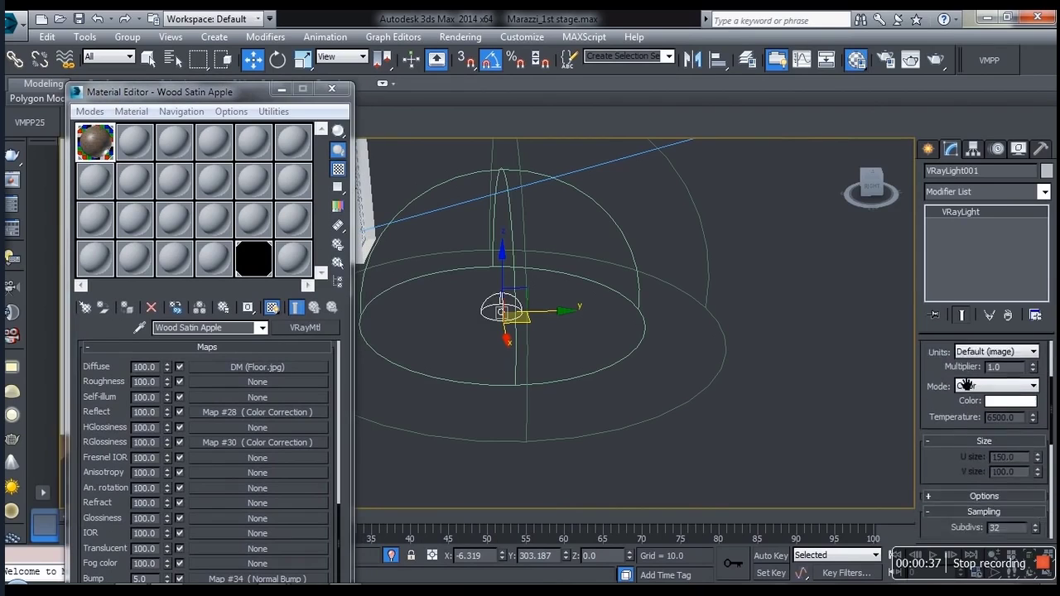
drag(945, 472, 965, 383)
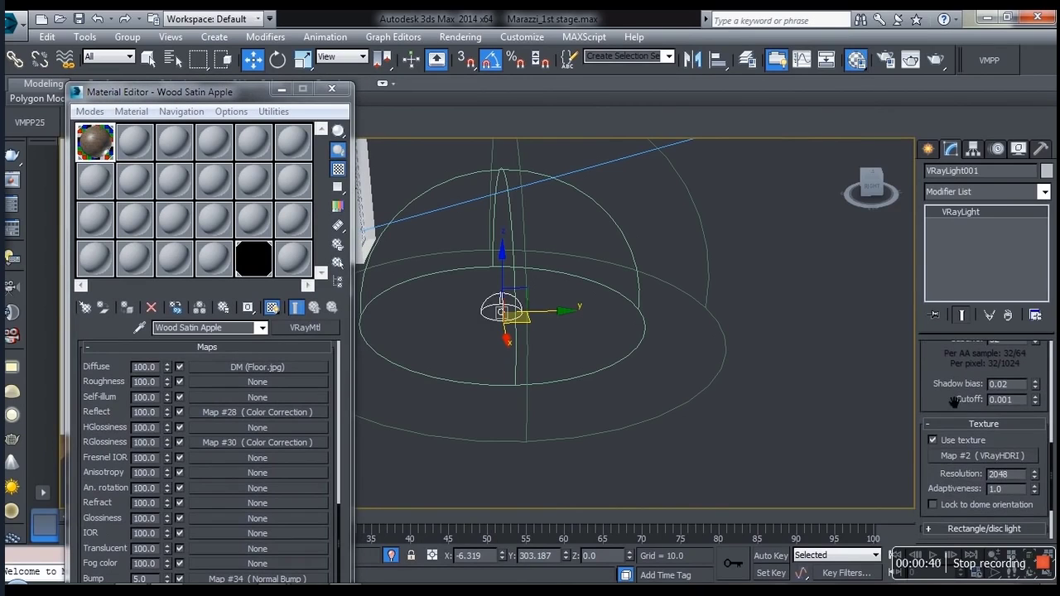
drag(963, 462, 296, 261)
click(175, 398)
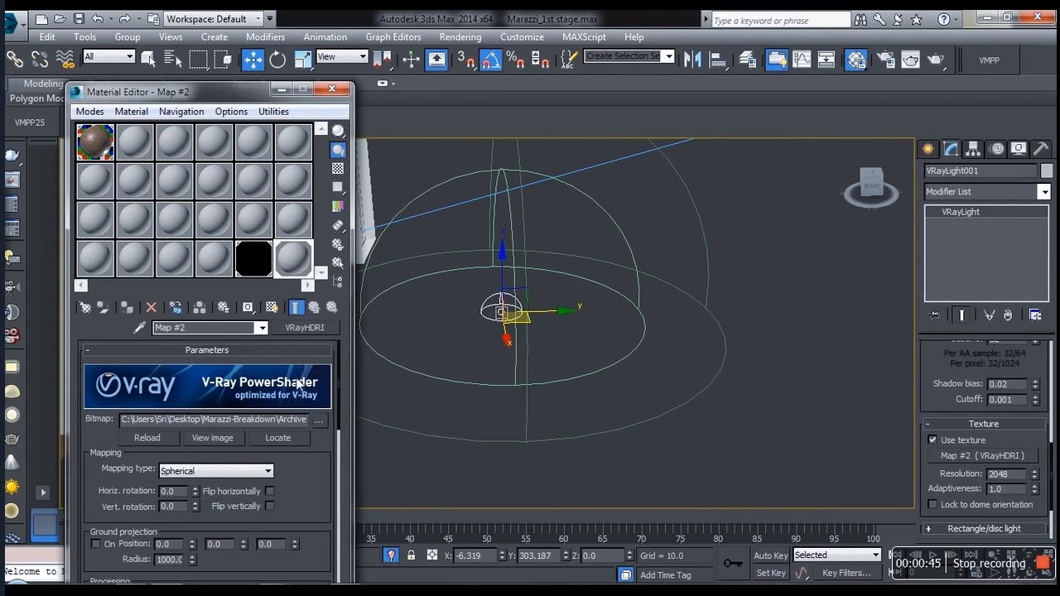
Examine the sky HDRI map in an enlarged preview window and close it.
double_click(291, 276)
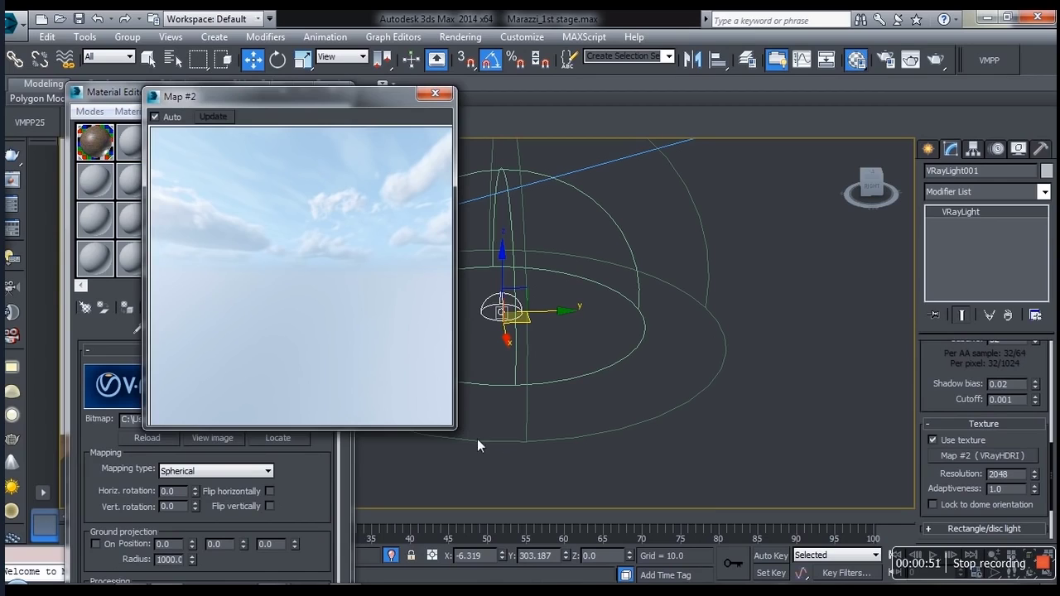
drag(455, 428, 573, 487)
click(484, 94)
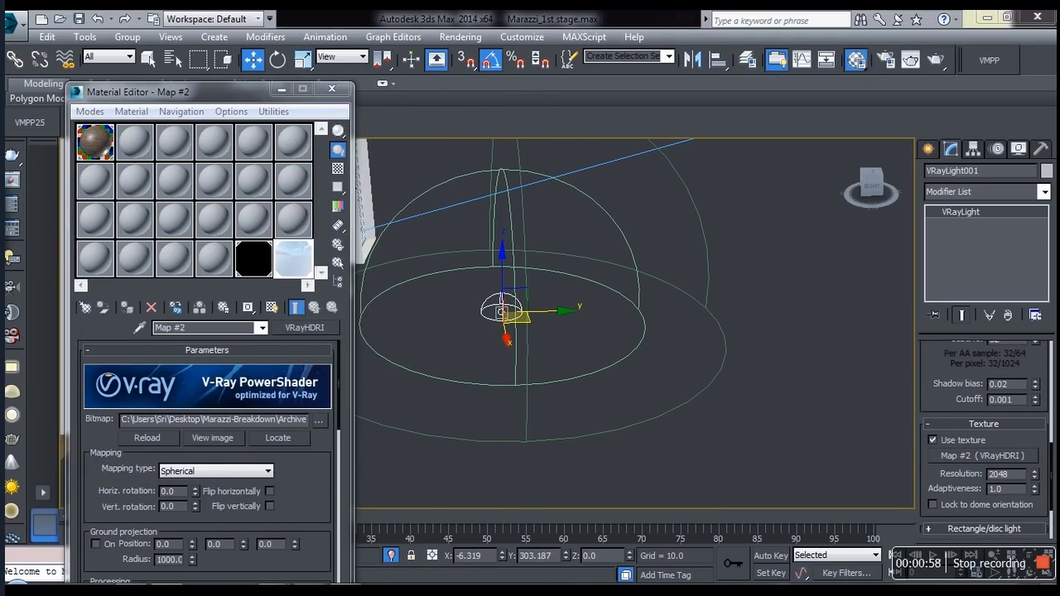
mouse_move(395, 582)
click(362, 543)
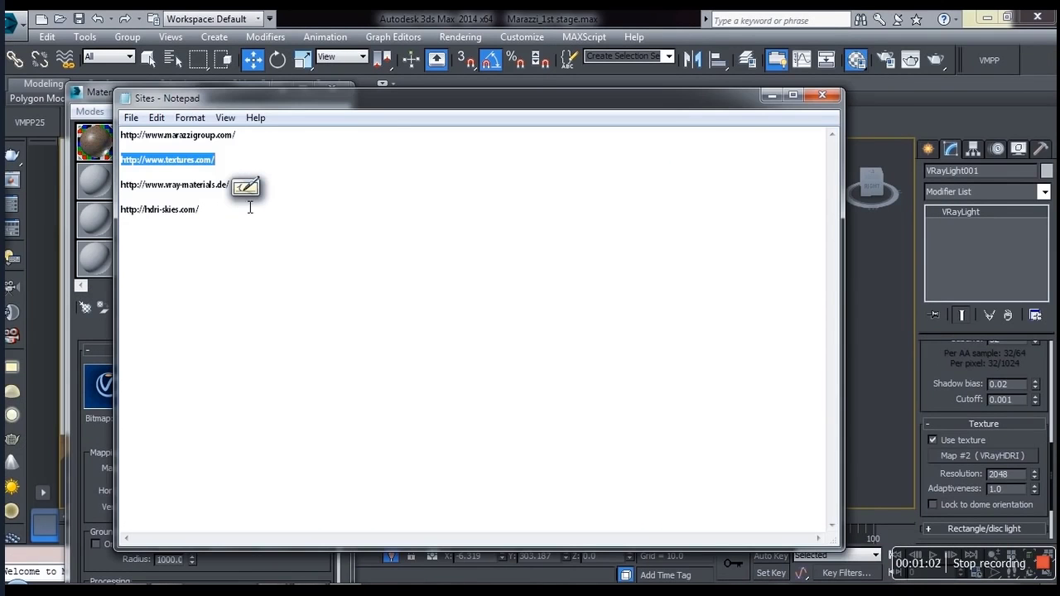
drag(248, 208, 122, 209)
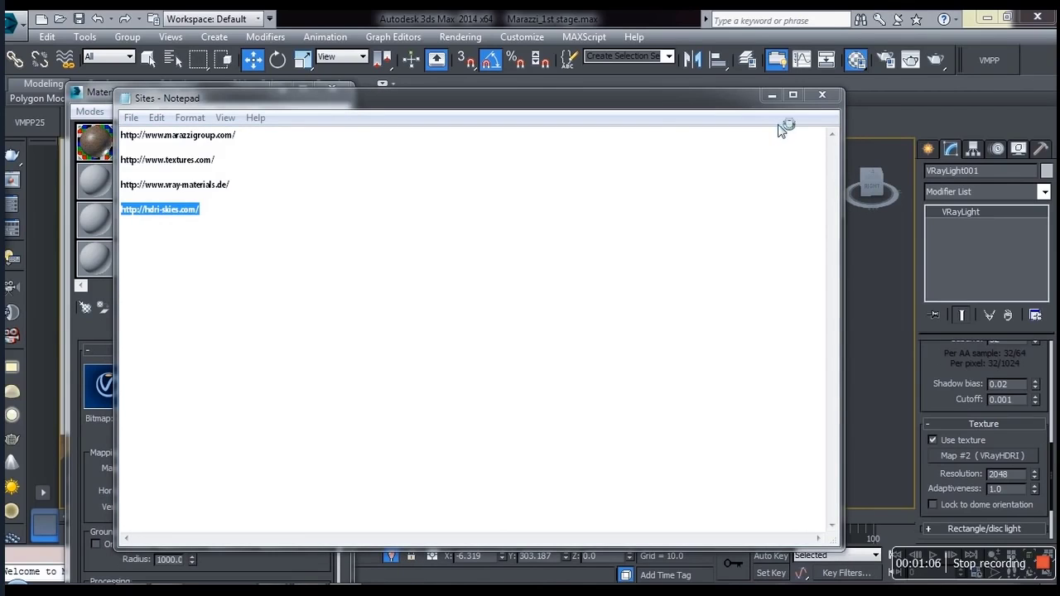
click(821, 94)
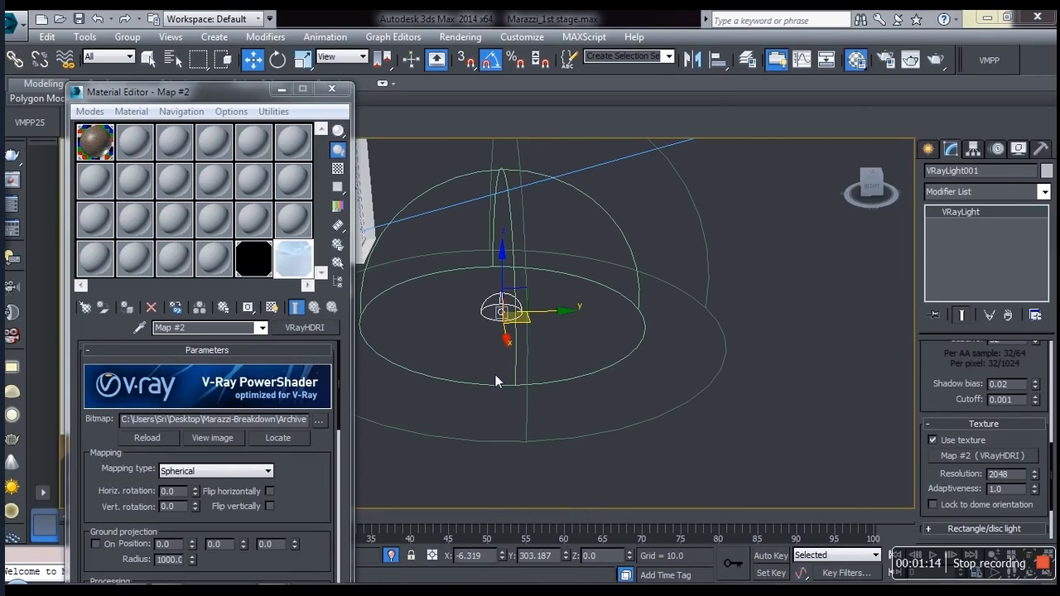
Close the Material Editor, select the daylight system's sun outside the windows and check its Sunlight type options.
click(336, 90)
middle_drag(610, 227, 362, 422)
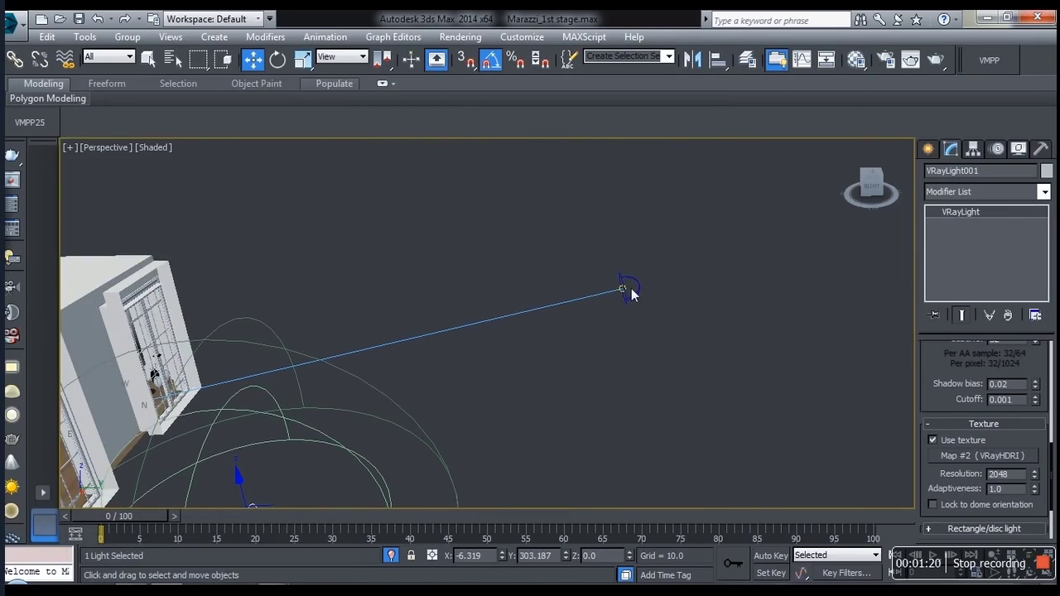
click(625, 292)
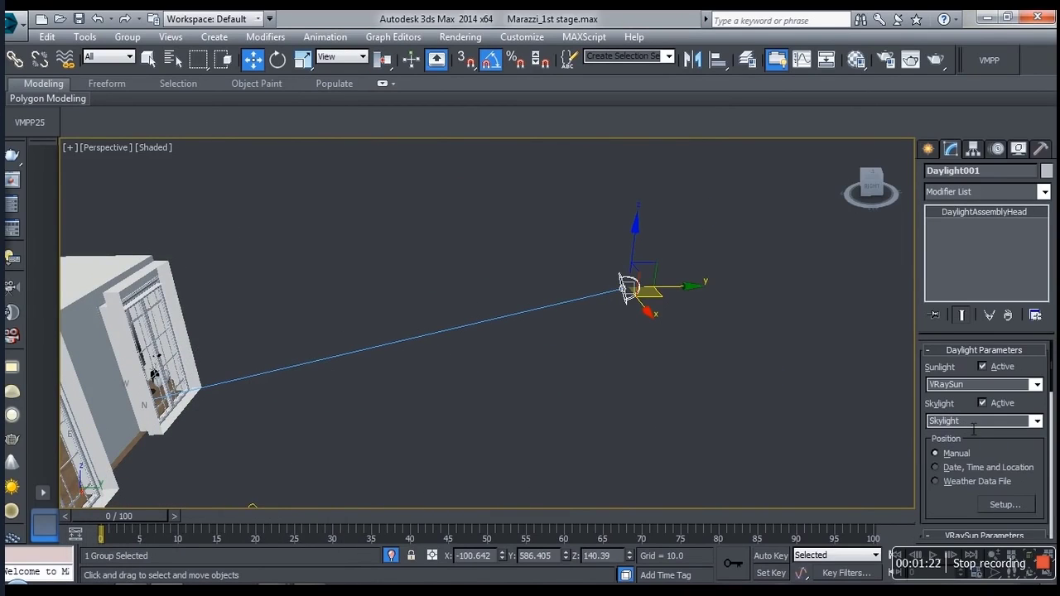
click(1035, 389)
click(1010, 465)
Review the V-Ray sun parameters of the daylight system, keeping its color mode on override.
scroll(1018, 459, down, 5)
scroll(1002, 390, down, 1)
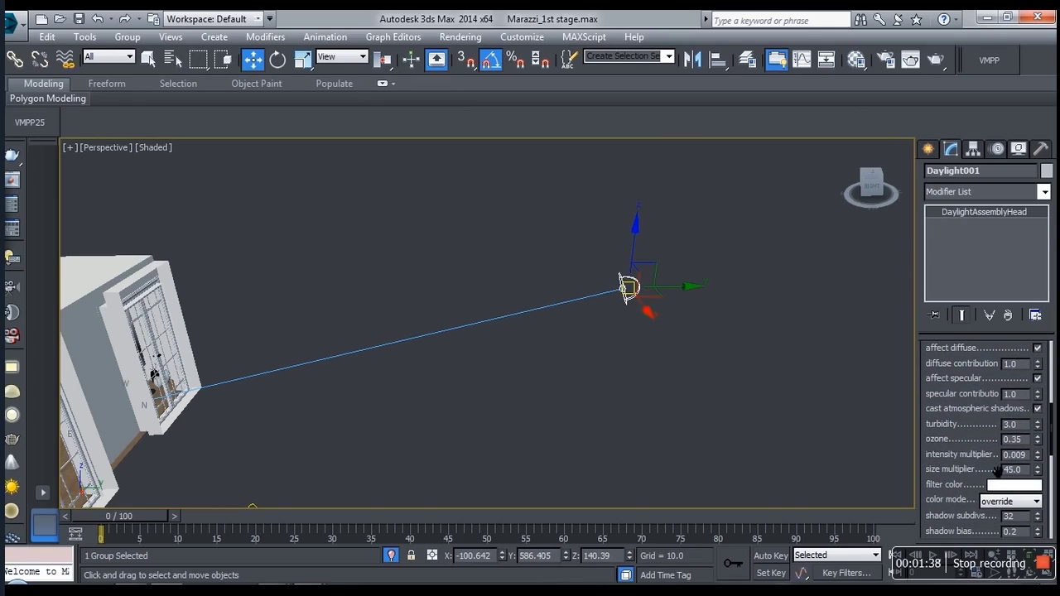
scroll(992, 447, down, 3)
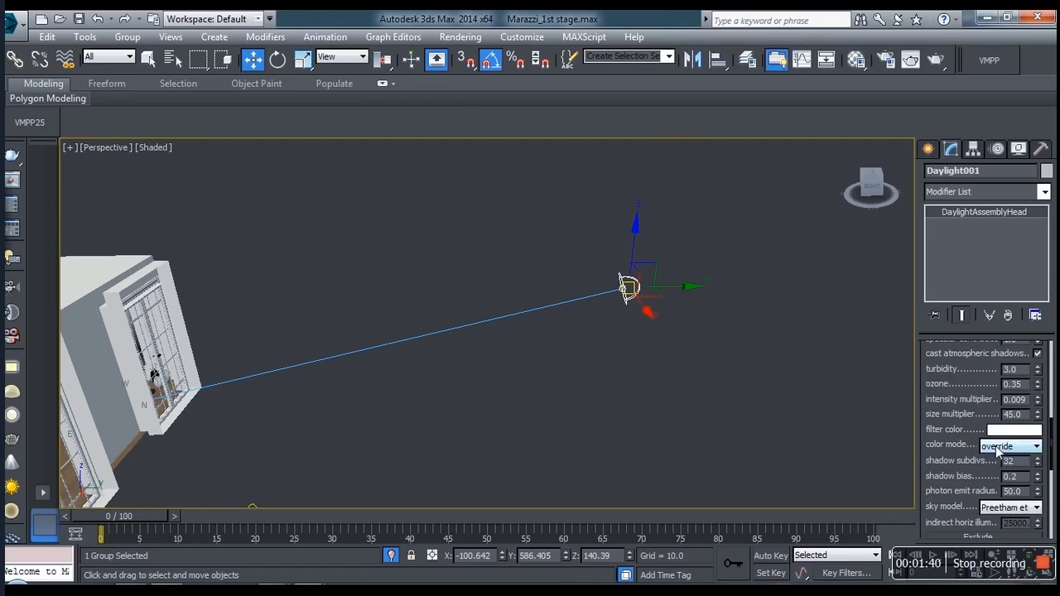
click(1000, 448)
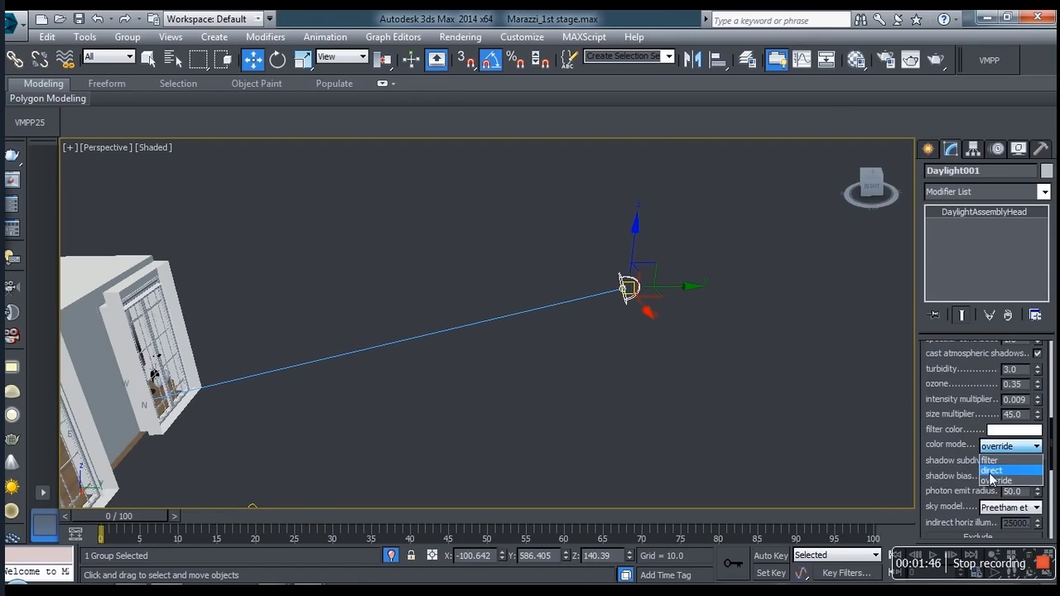
click(995, 482)
scroll(987, 444, down, 2)
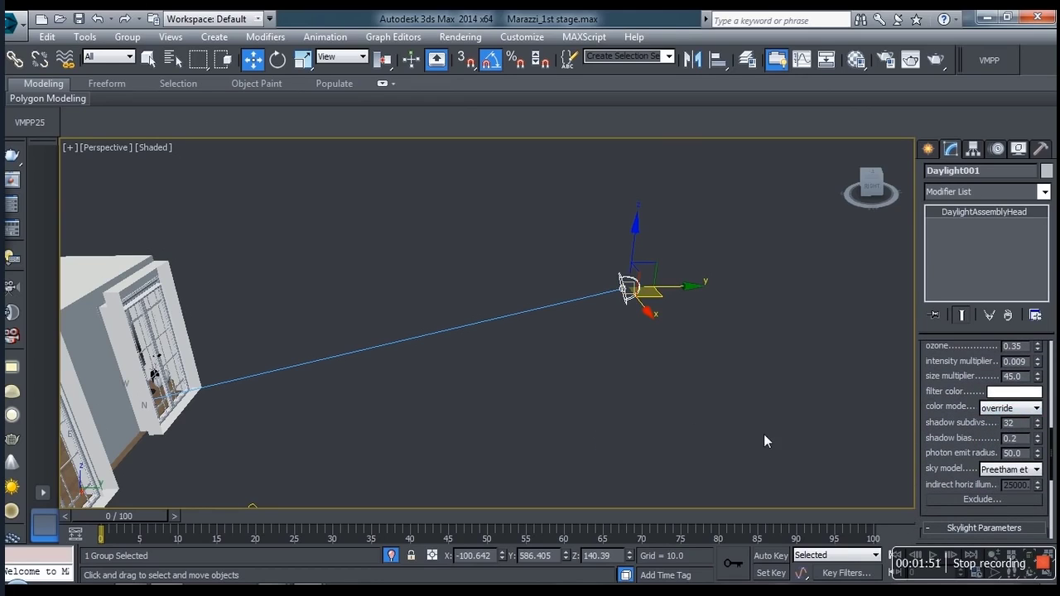
Deselect the daylight system, open Render Setup and check the common output parameters and assigned renderers.
middle_drag(440, 411, 727, 258)
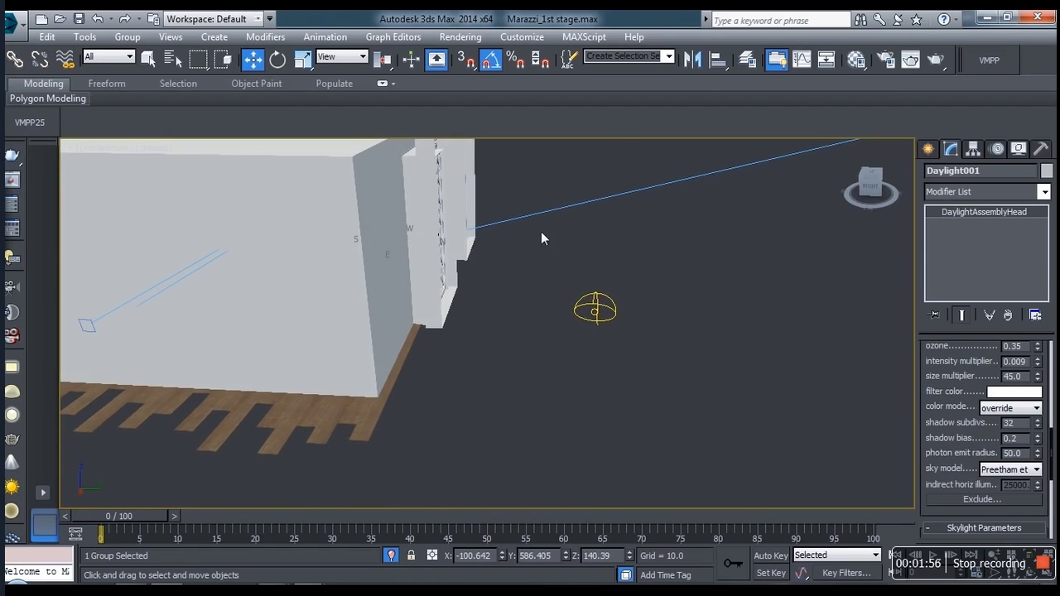
drag(539, 230, 627, 359)
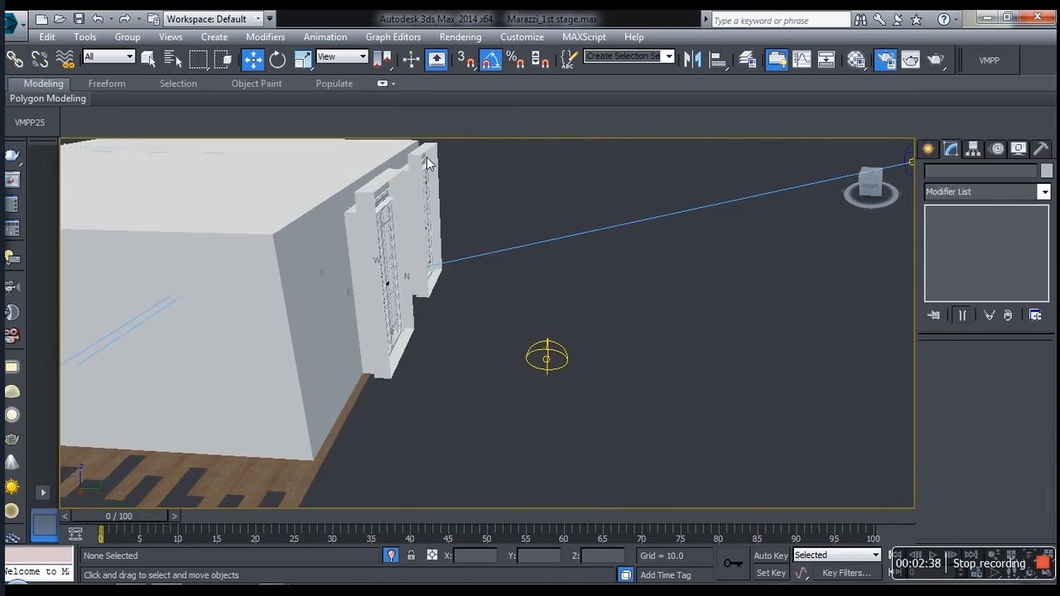
click(885, 59)
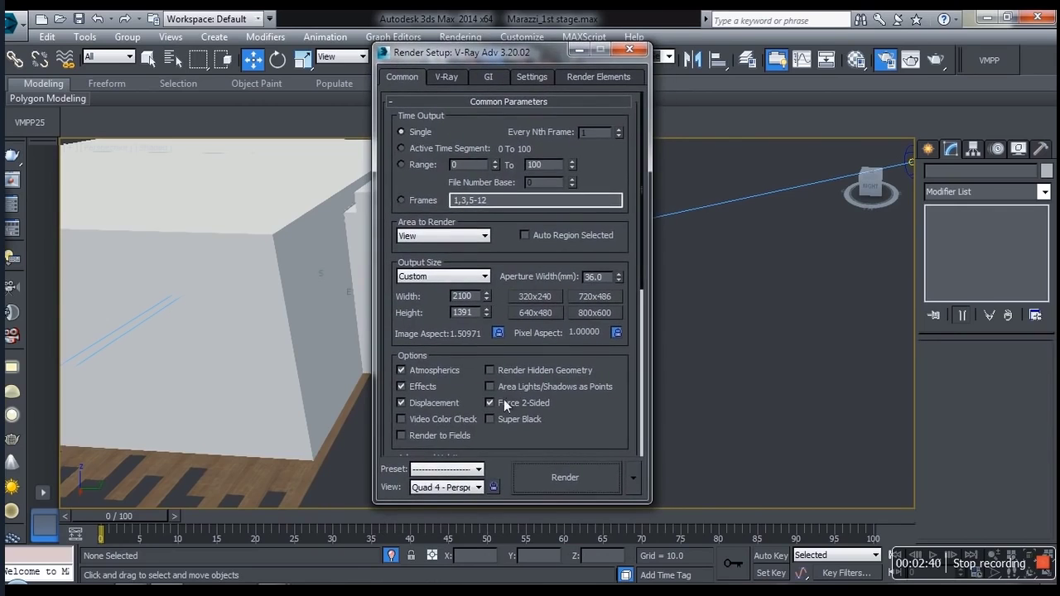
scroll(594, 274, down, 10)
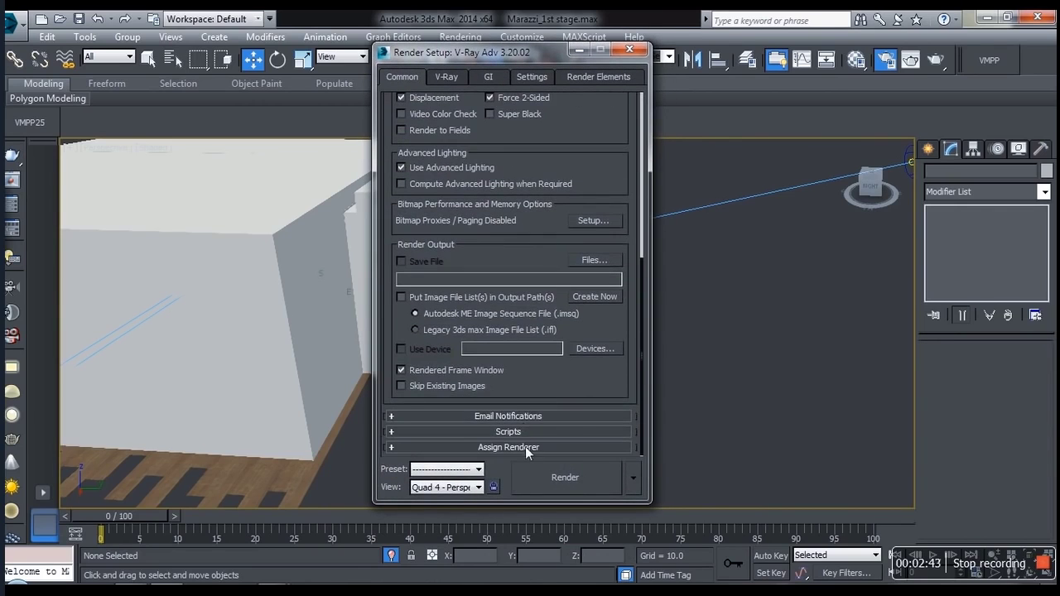
click(525, 447)
scroll(426, 470, down, 2)
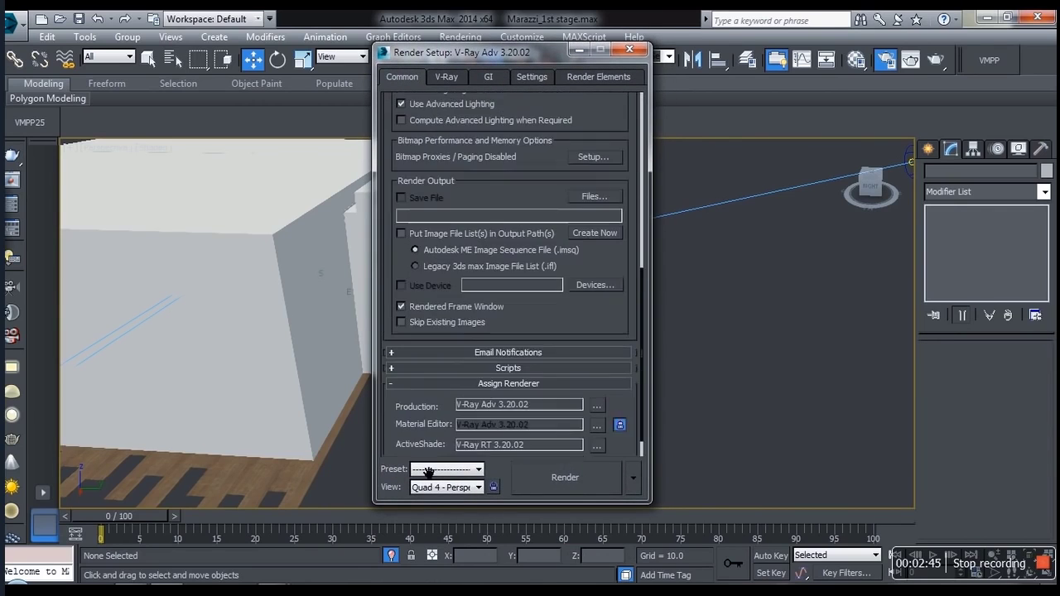
drag(531, 201, 531, 432)
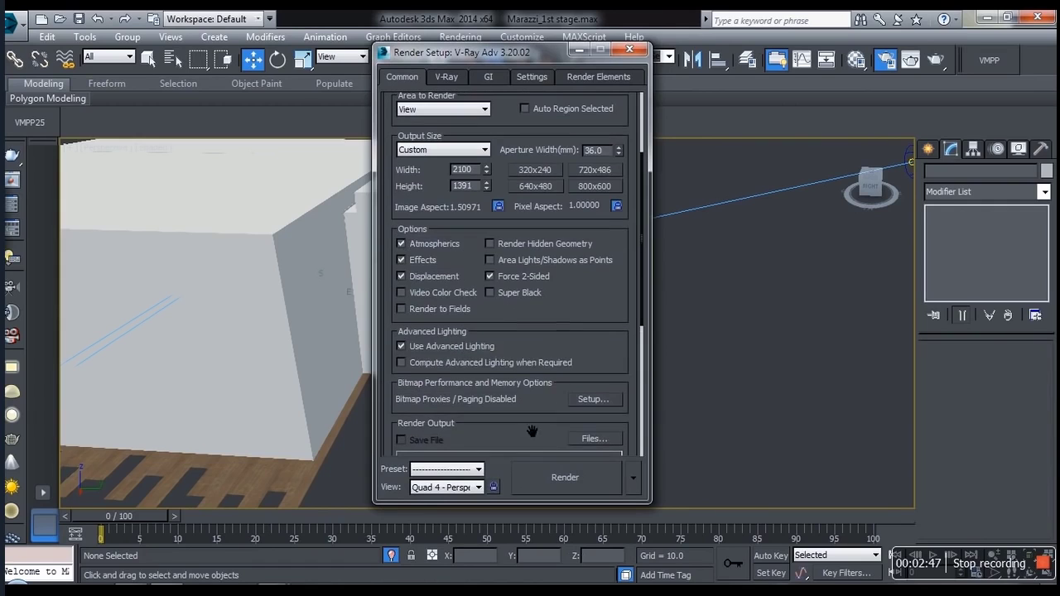
Set the V-Ray image sampler type to Adaptive and the image filter to Area.
click(448, 77)
click(450, 183)
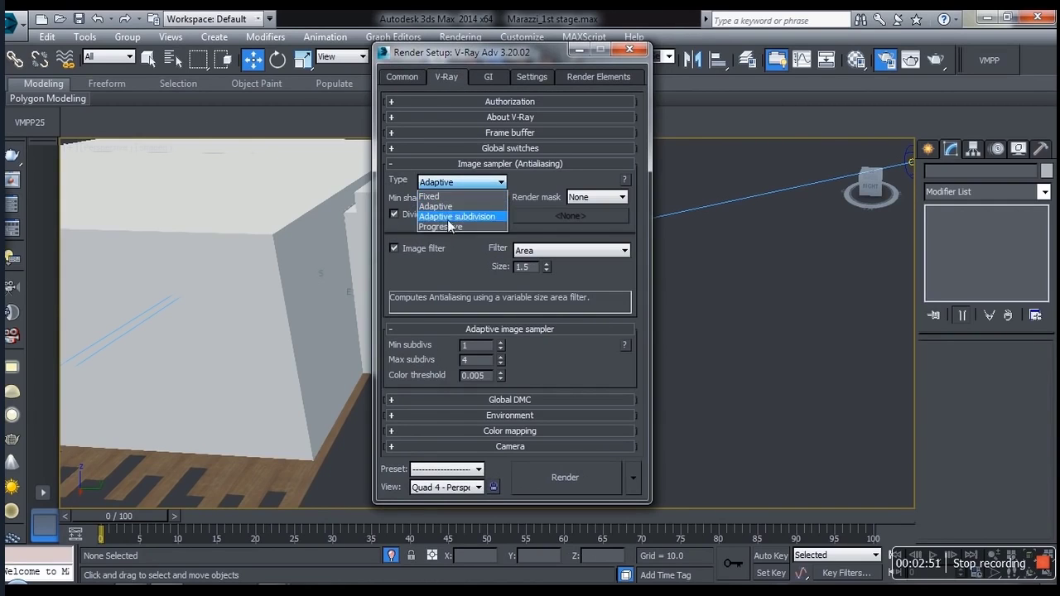
click(438, 207)
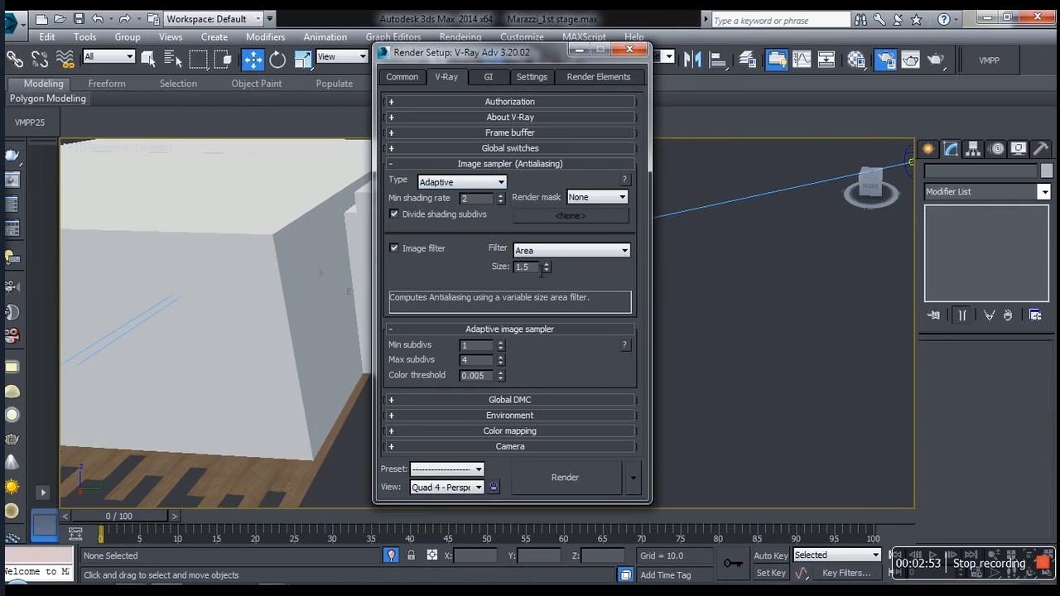
click(549, 252)
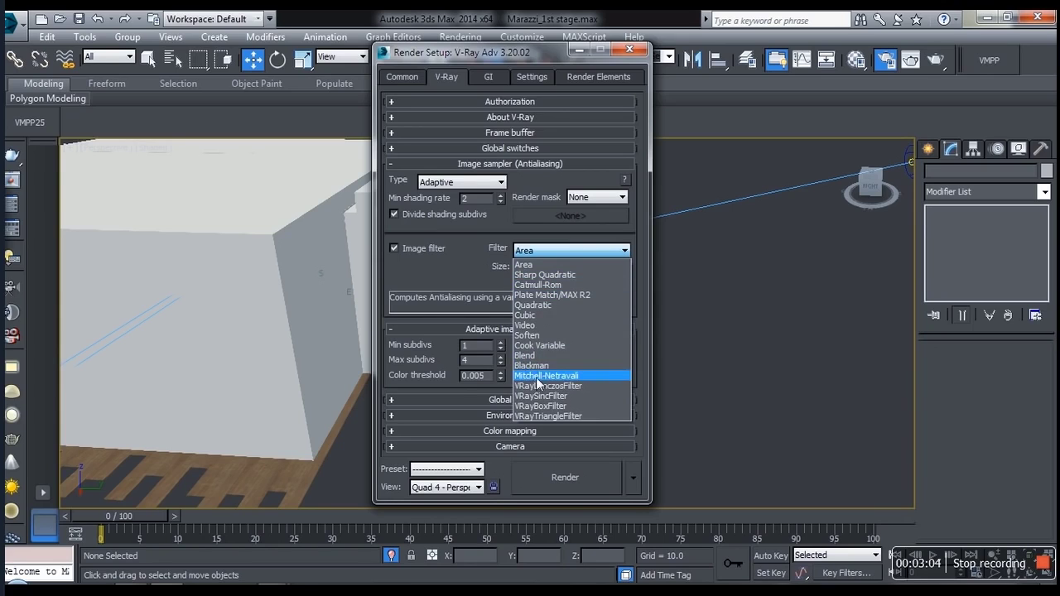
click(525, 273)
click(546, 250)
click(523, 264)
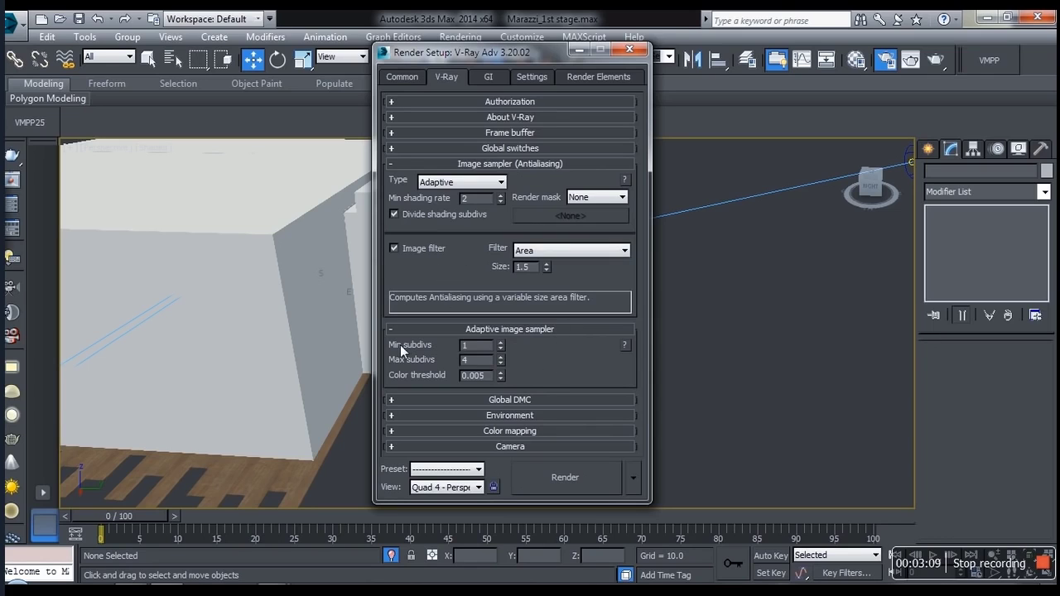
Expand the Global DMC and Color mapping settings and examine their values.
click(509, 400)
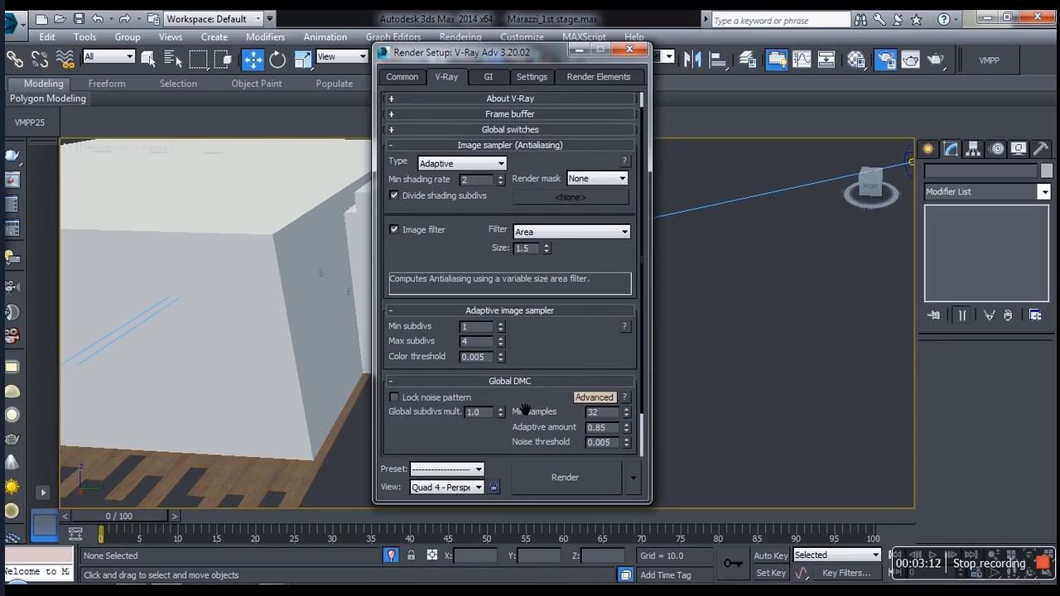
scroll(555, 271, down, 2)
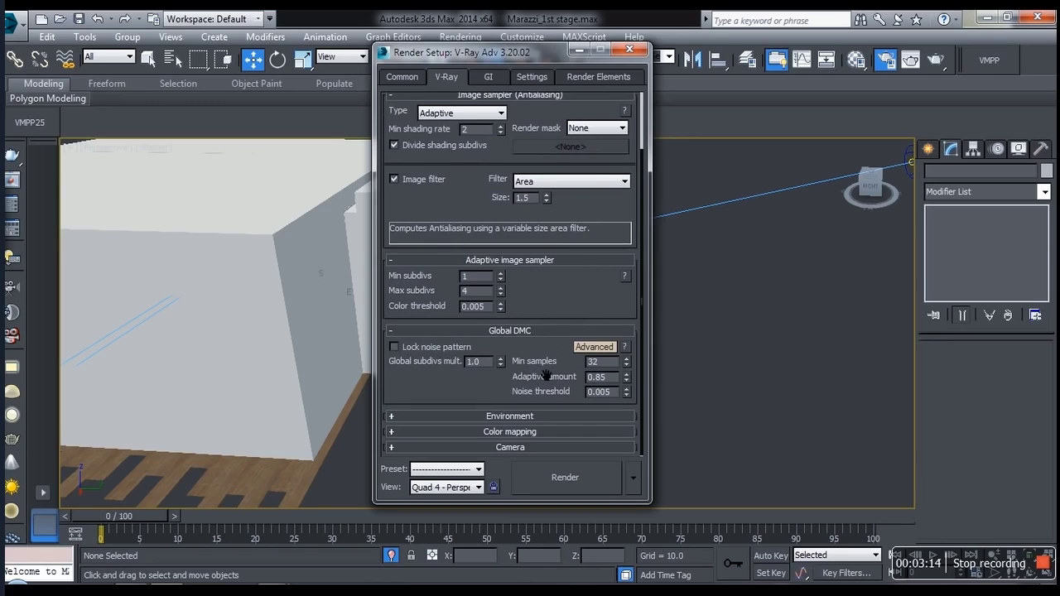
click(488, 430)
scroll(498, 425, down, 1)
scroll(582, 285, down, 1)
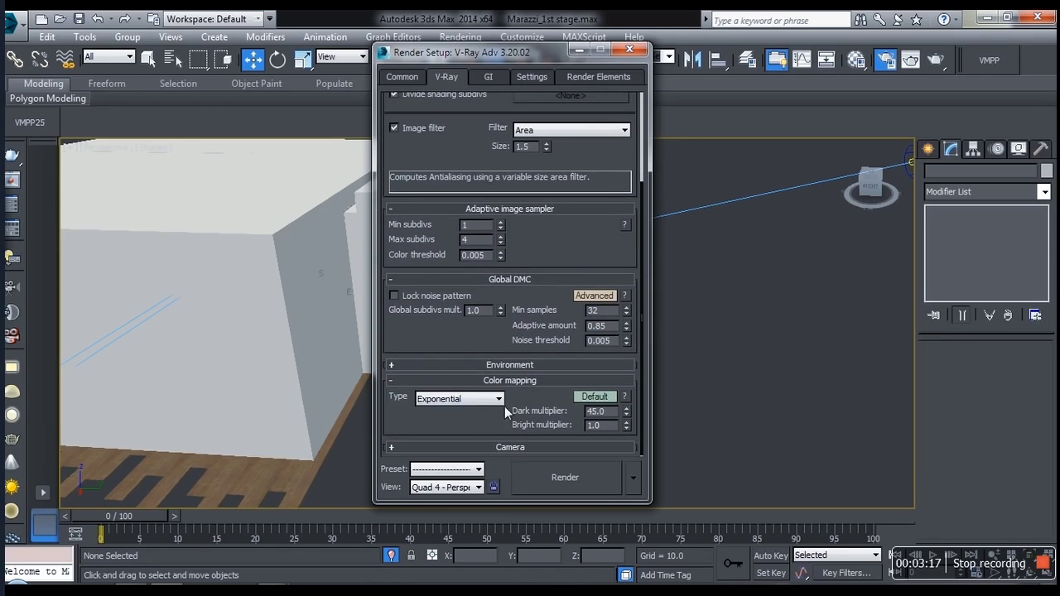
Move the Render Setup window aside and bring the living room interior into view.
drag(518, 60, 261, 71)
alt+middle_drag(489, 289, 639, 337)
scroll(640, 338, up, 6)
alt+middle_drag(565, 168, 497, 320)
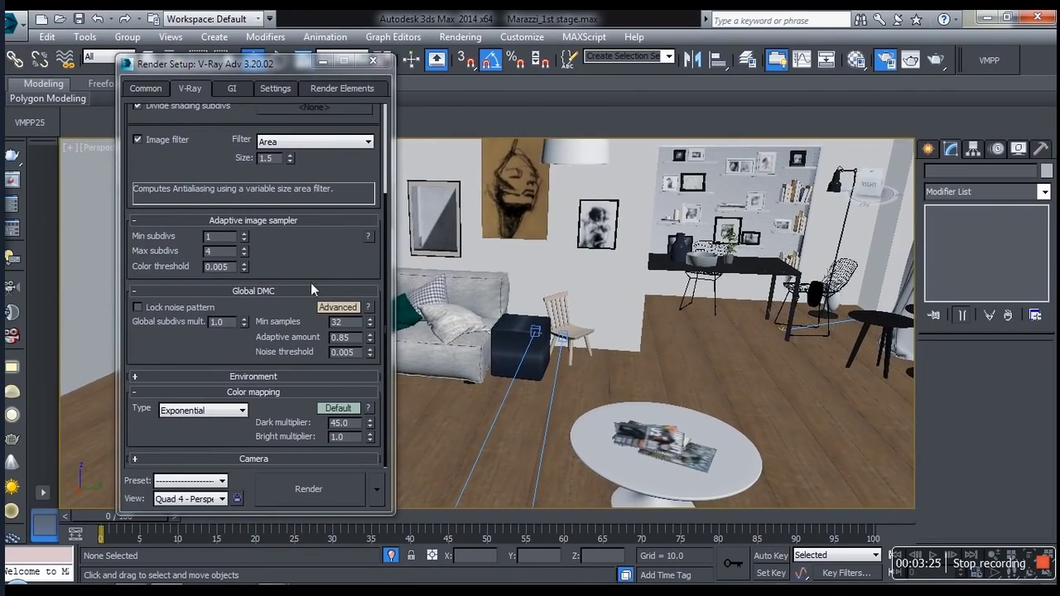
Keep color mapping on Exponential and set the dark multiplier to 47.4 and the bright multiplier to 0.7.
click(340, 245)
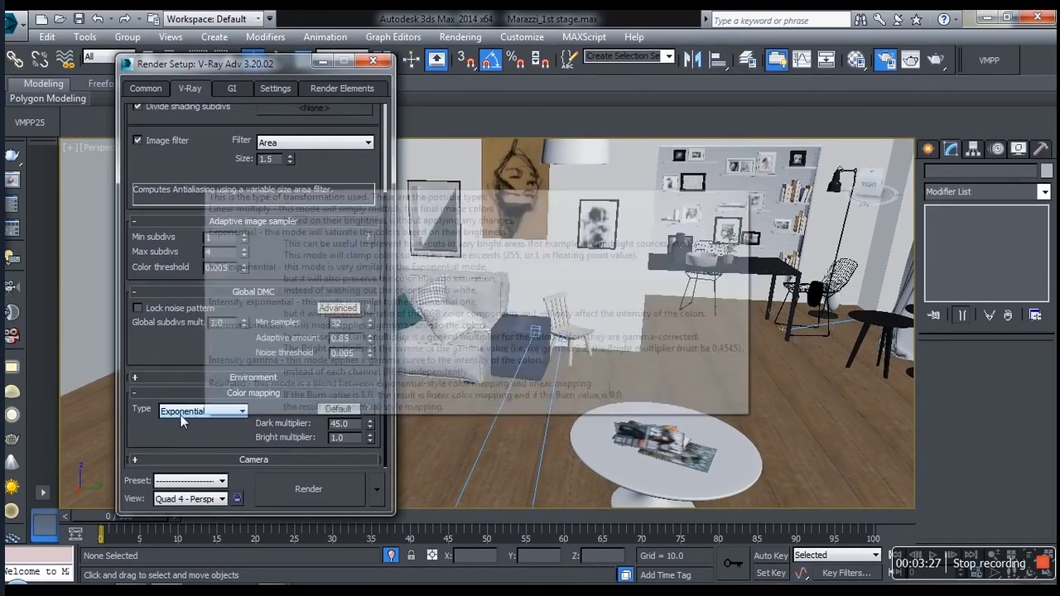
click(181, 412)
click(190, 363)
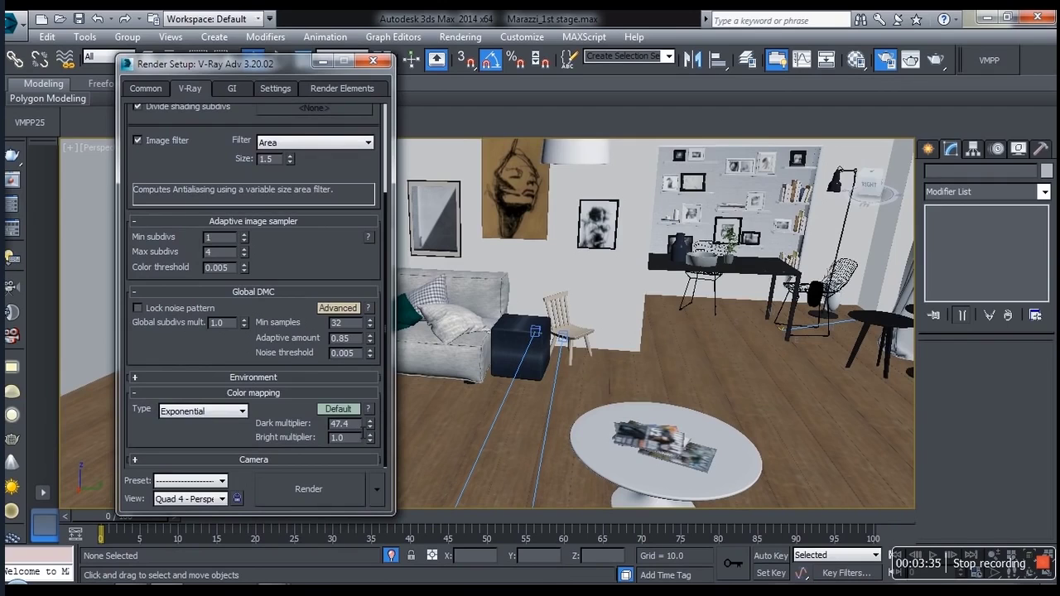
mouse_move(357, 429)
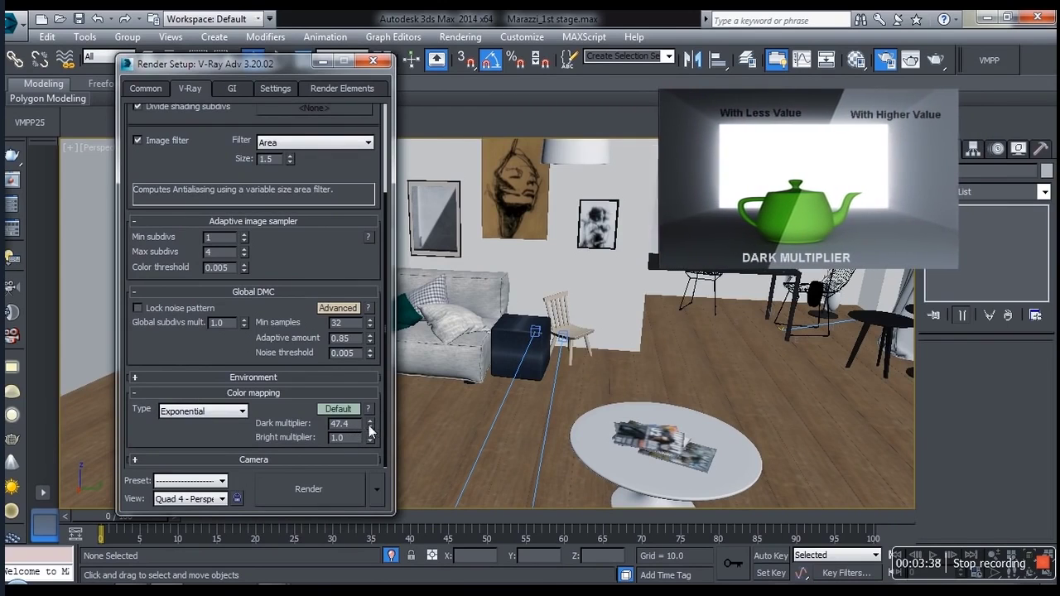
drag(370, 440, 382, 439)
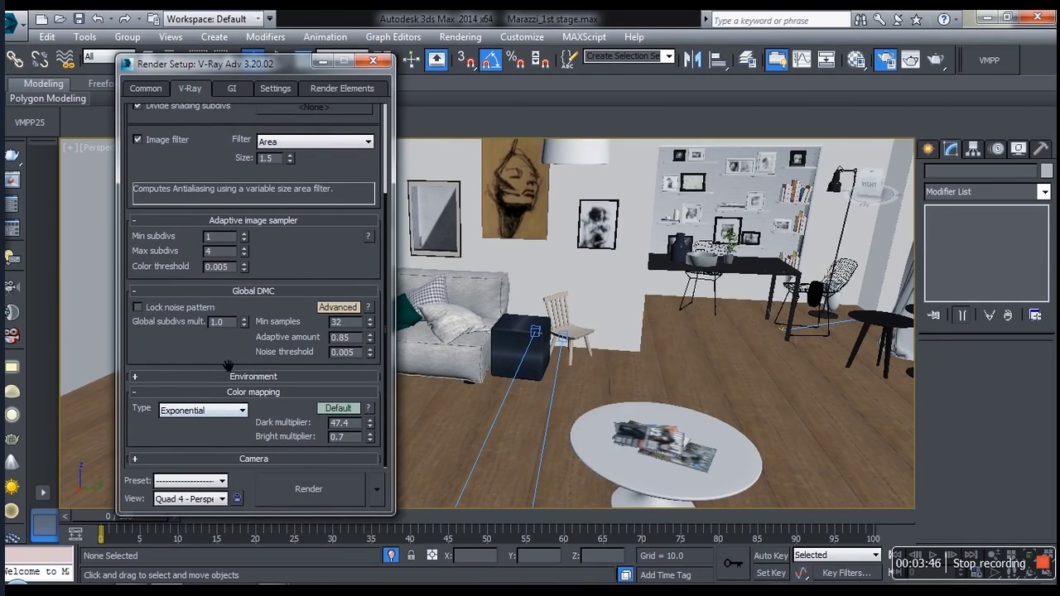
Review the GI engines with their irradiance map and light cache settings, plus the V-Ray system settings.
scroll(228, 374, up, 4)
click(232, 89)
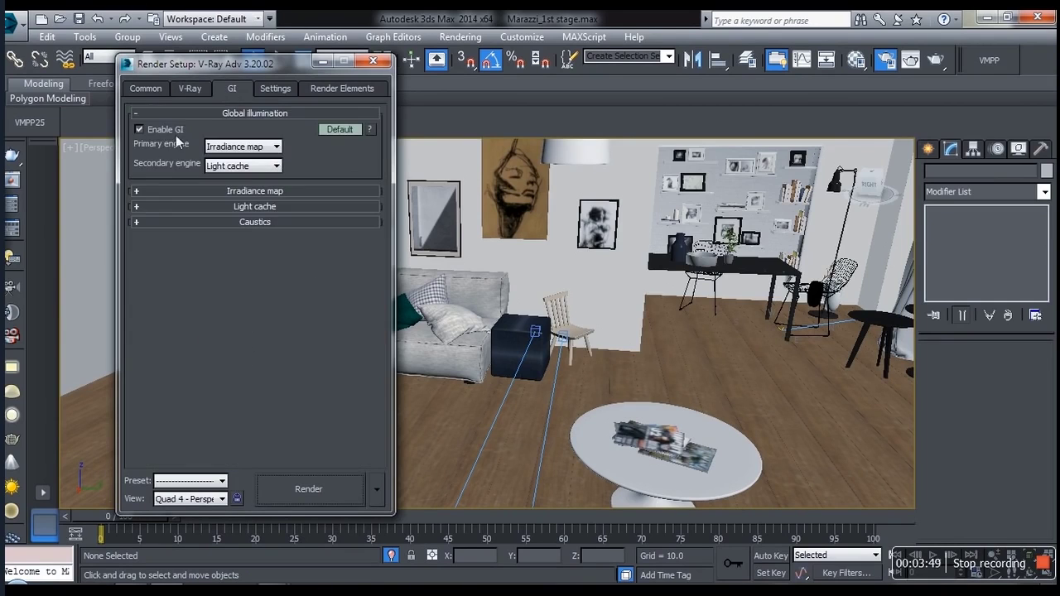
click(234, 190)
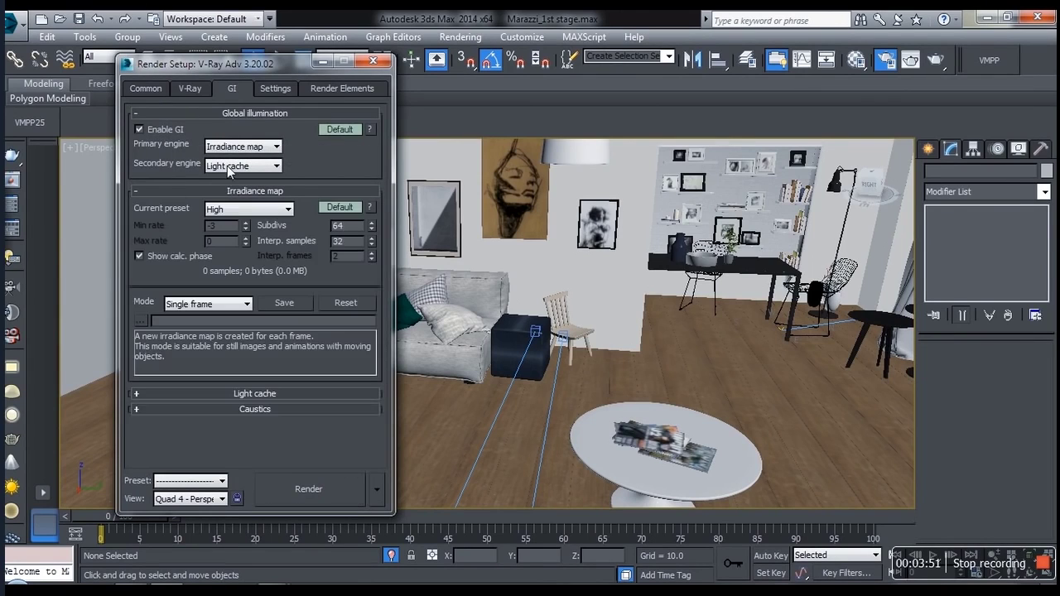
click(233, 147)
click(235, 160)
click(239, 395)
scroll(178, 376, down, 2)
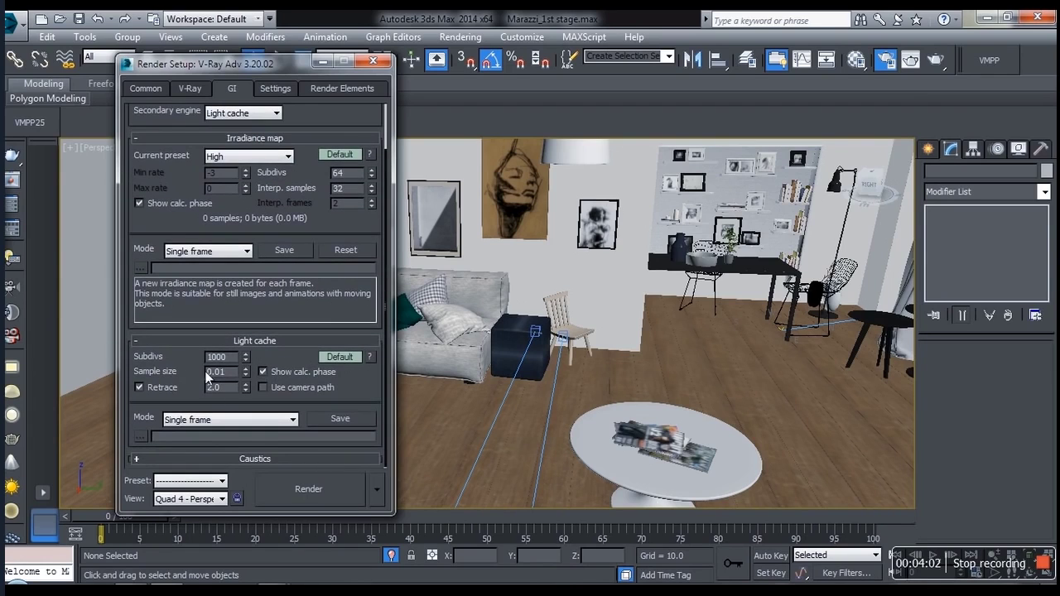
scroll(311, 369, up, 2)
click(280, 90)
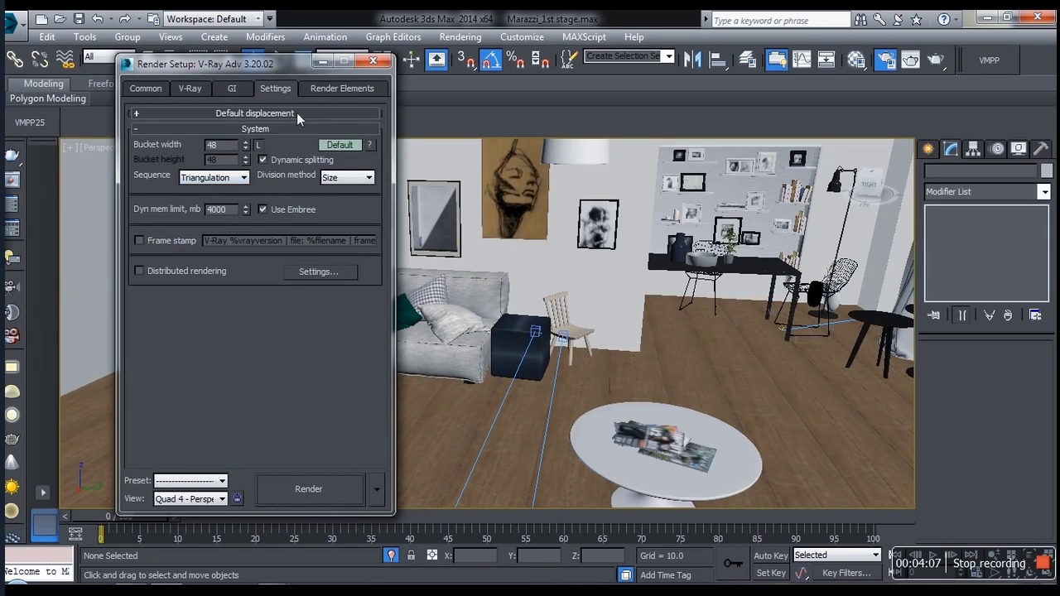
click(297, 113)
Select the VRayExtraTex render element and show its parameters.
click(338, 90)
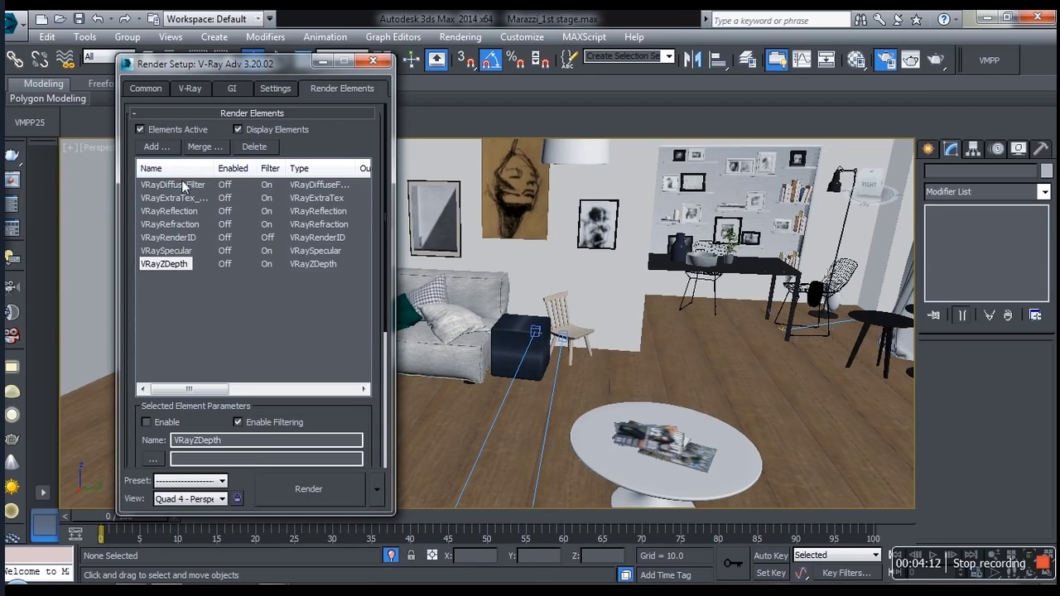
click(184, 186)
click(179, 199)
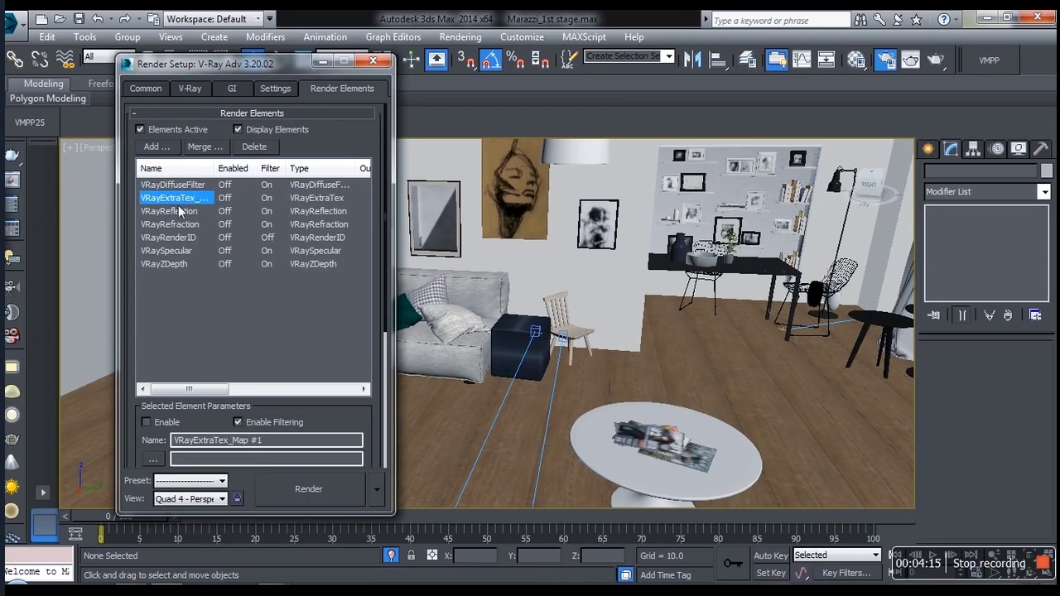
scroll(332, 422, down, 5)
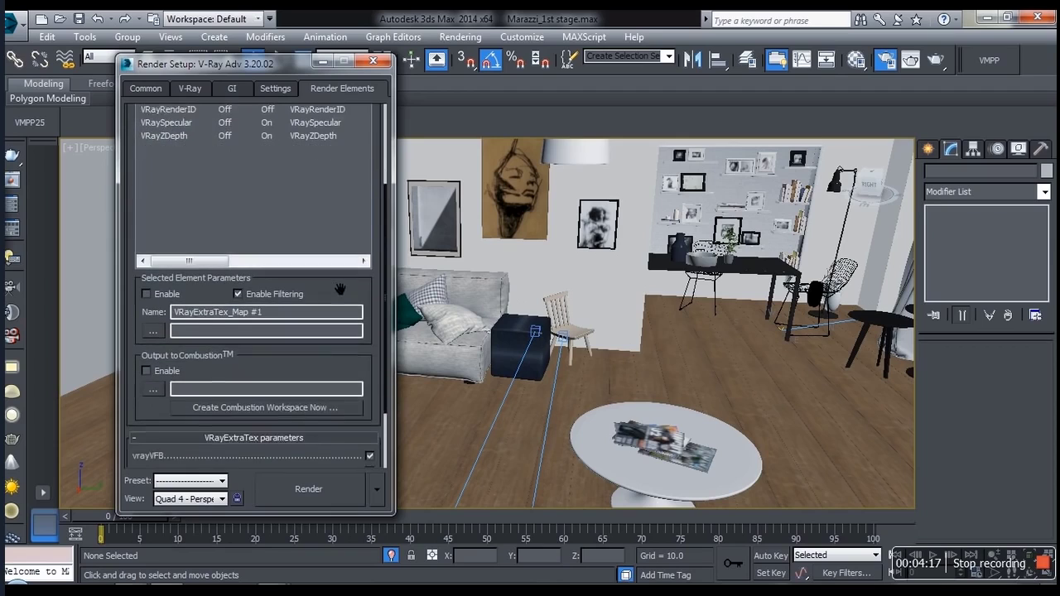
Open the Material Editor and put the VRayExtraTex element's VRayDirt map into the third sample slot of the last visible row.
key(m)
mouse_move(250, 92)
mouse_down()
mouse_move(358, 95)
mouse_move(633, 58)
mouse_up()
drag(325, 410, 560, 225)
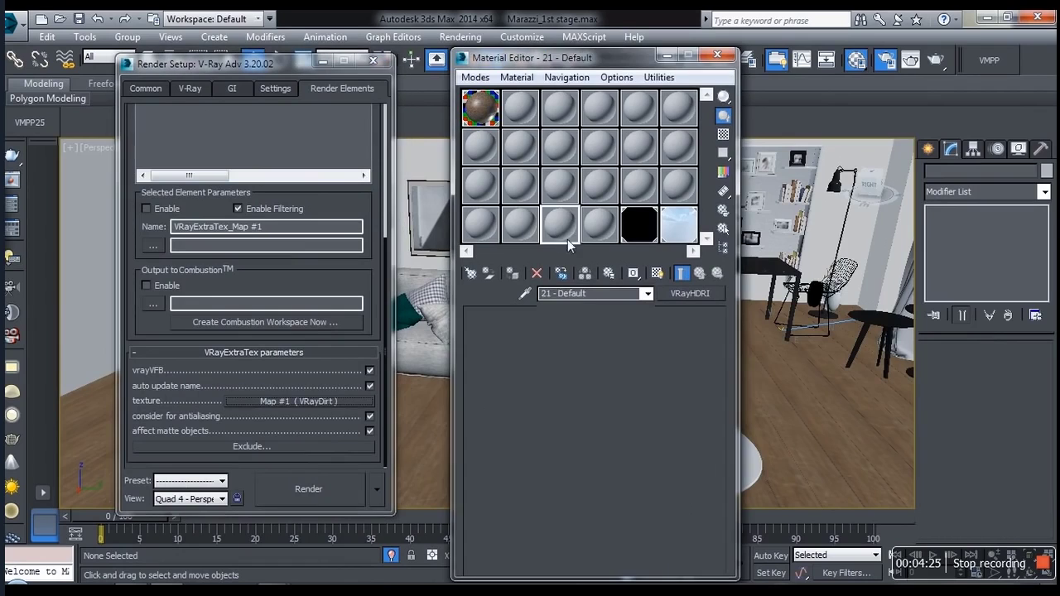
drag(617, 376, 539, 337)
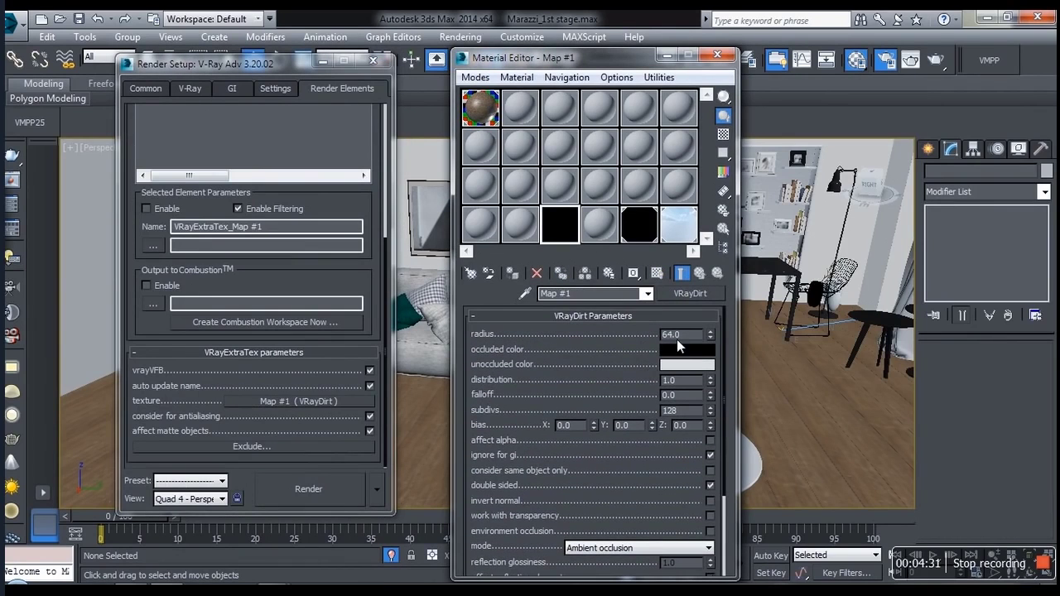
Check the VRayDirt parameters and set the occluded color to RGB 15, 15, 15.
scroll(612, 385, down, 2)
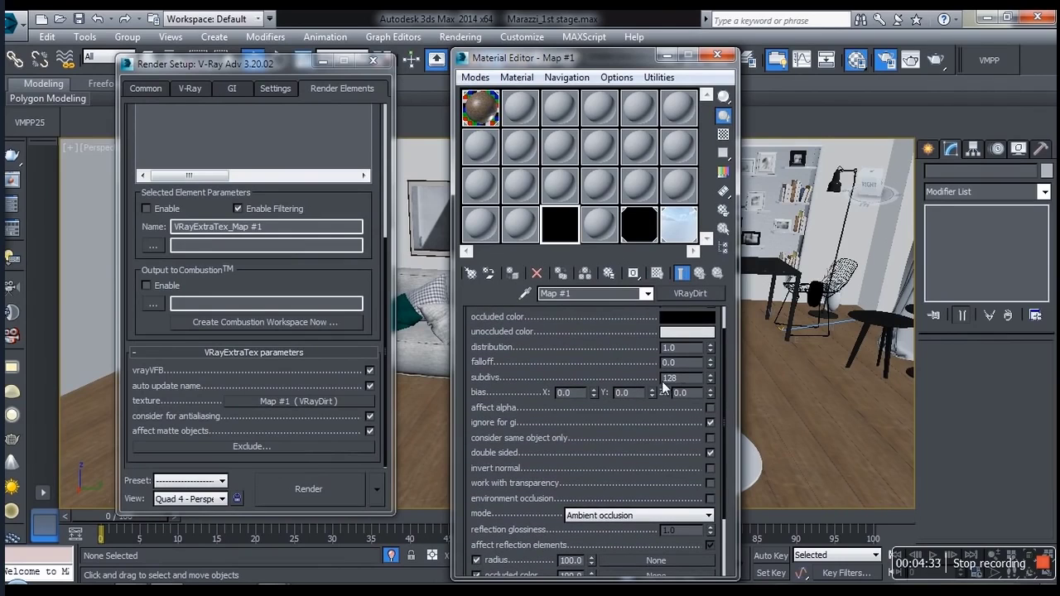
scroll(650, 447, down, 1)
scroll(639, 465, up, 3)
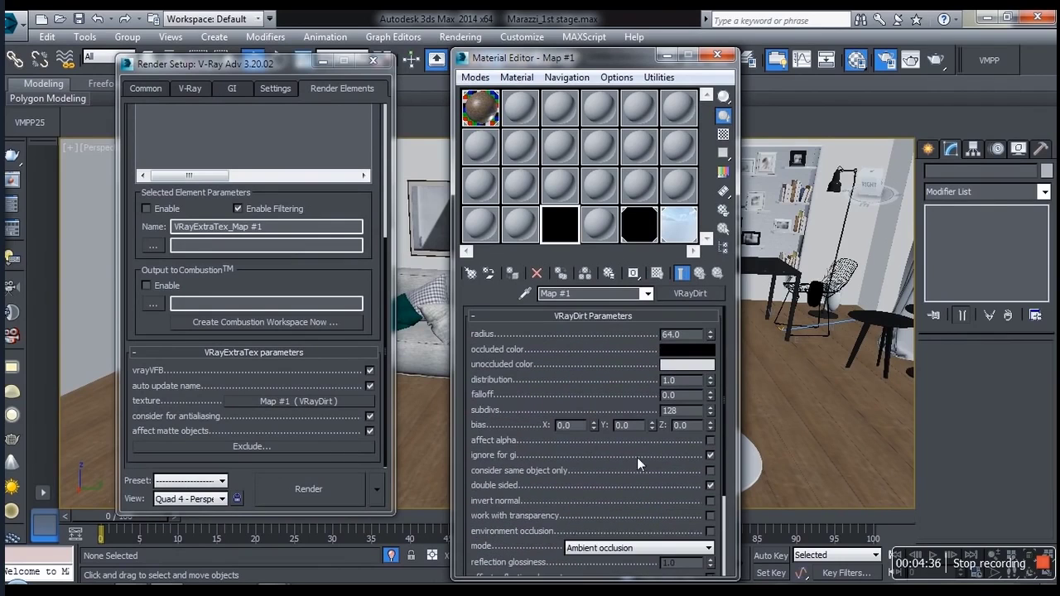
click(671, 349)
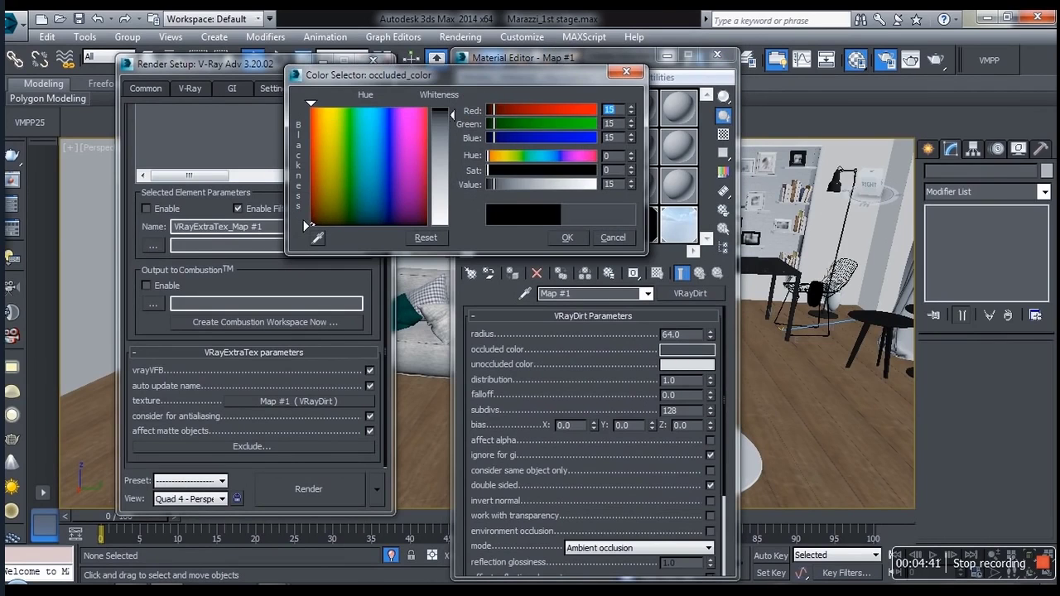
click(567, 238)
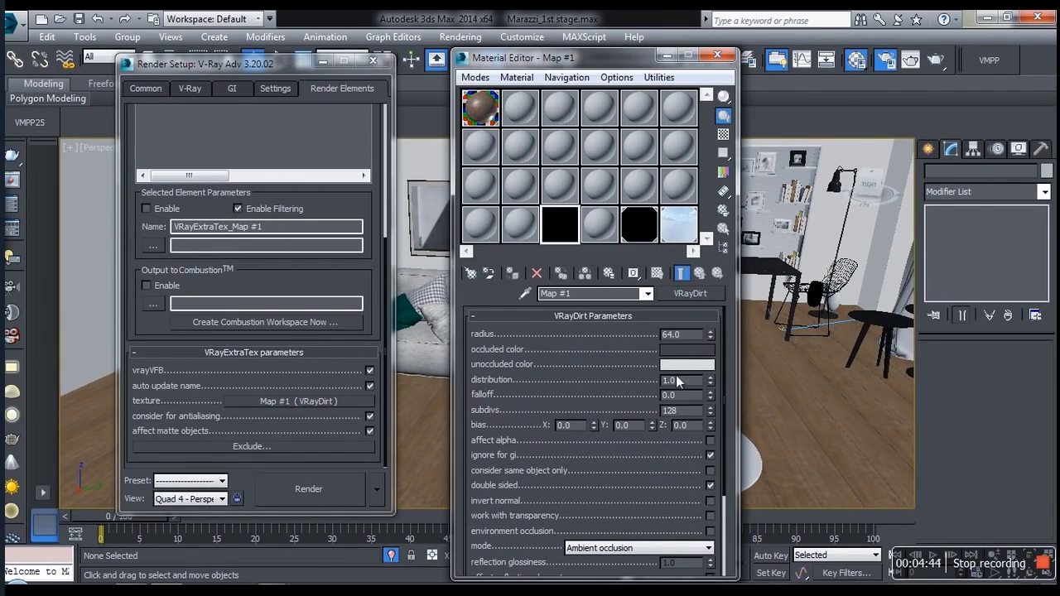
Set the VRayDirt occluded color to black, RGB 0, 0, 0.
click(684, 351)
click(315, 236)
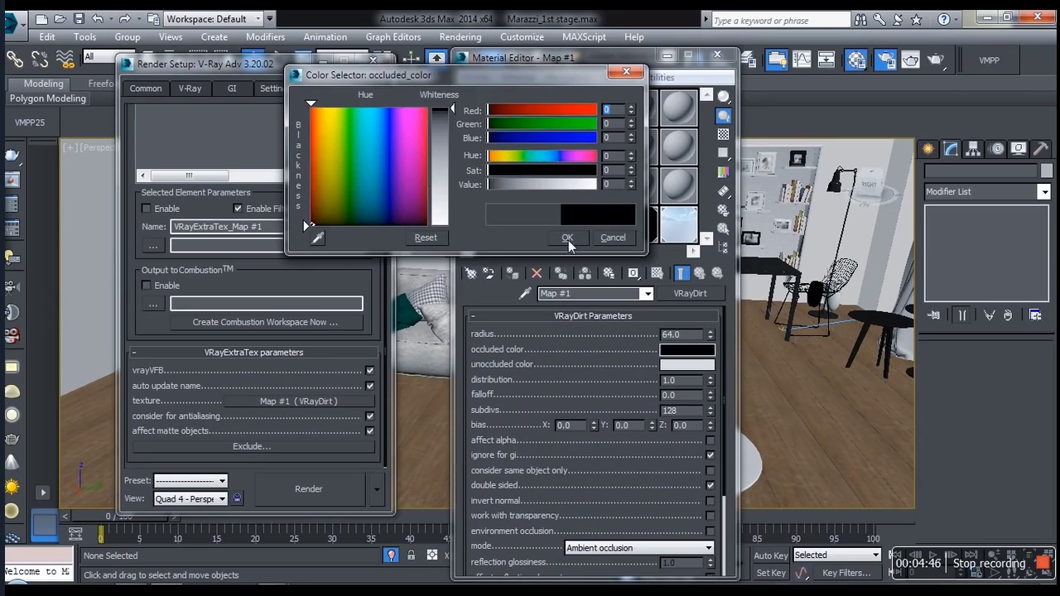
click(557, 238)
Examine the remaining render elements, from VRayReflection to VRayRenderID, and check the VRayZDepth parameters.
scroll(364, 375, up, 5)
click(170, 174)
click(190, 189)
click(188, 200)
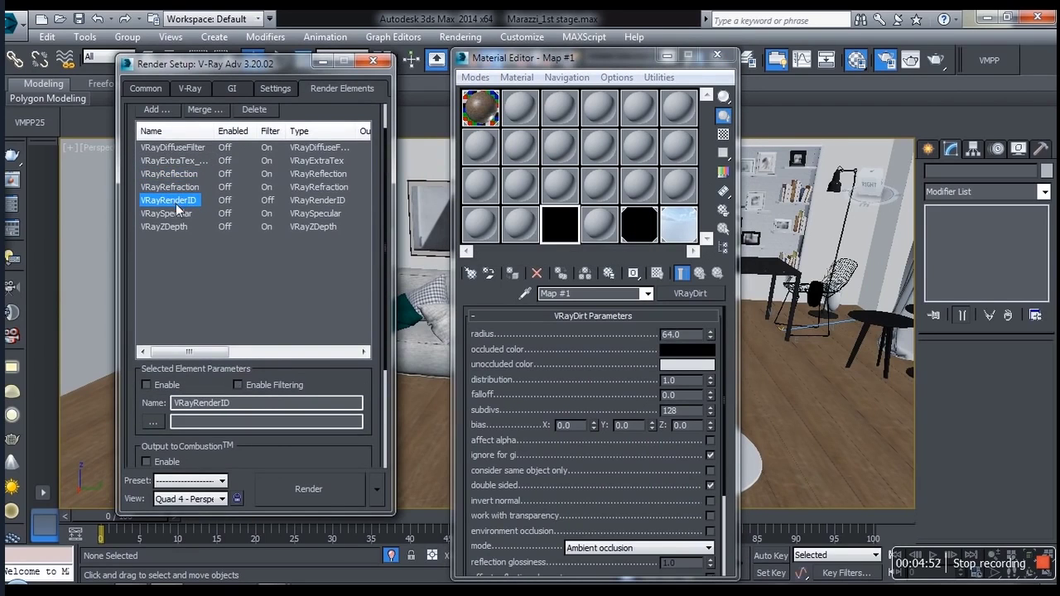
click(172, 226)
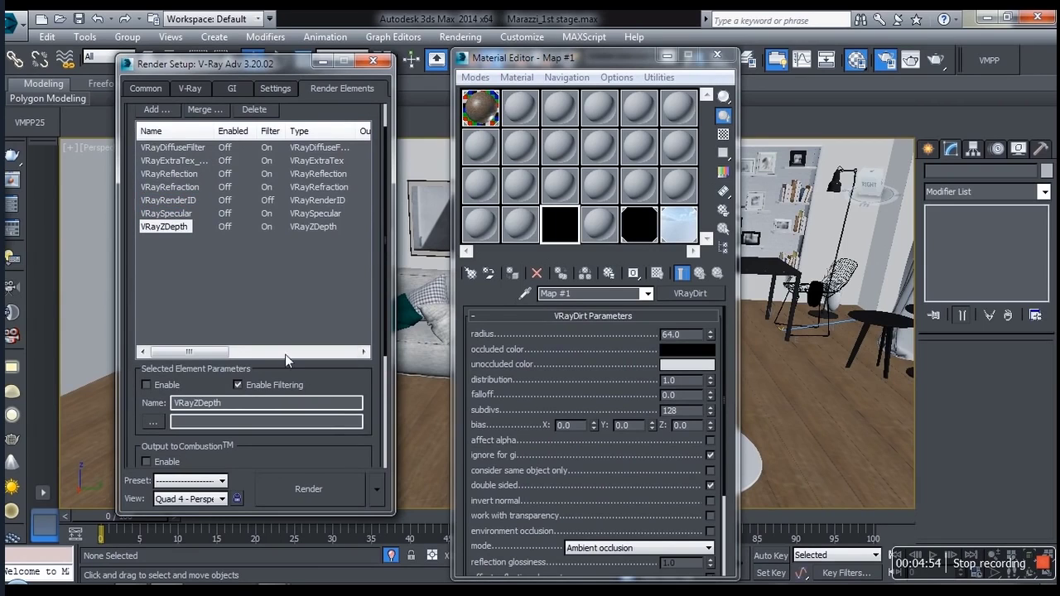
scroll(355, 403, down, 5)
scroll(317, 372, up, 5)
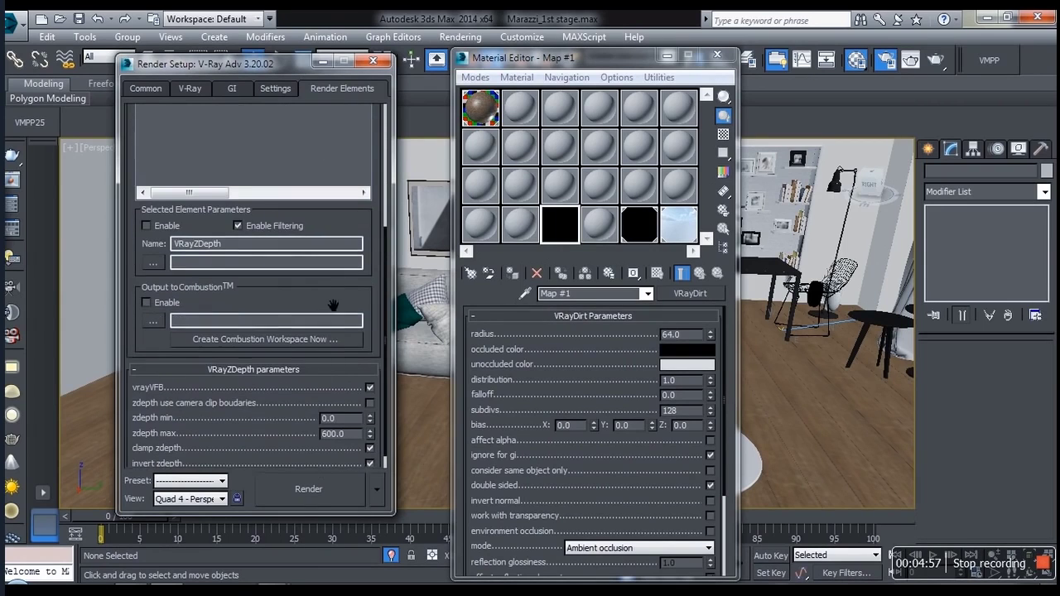
Look over the render settings once more, and close the Render Setup and Material Editor windows.
click(275, 88)
click(190, 88)
click(146, 88)
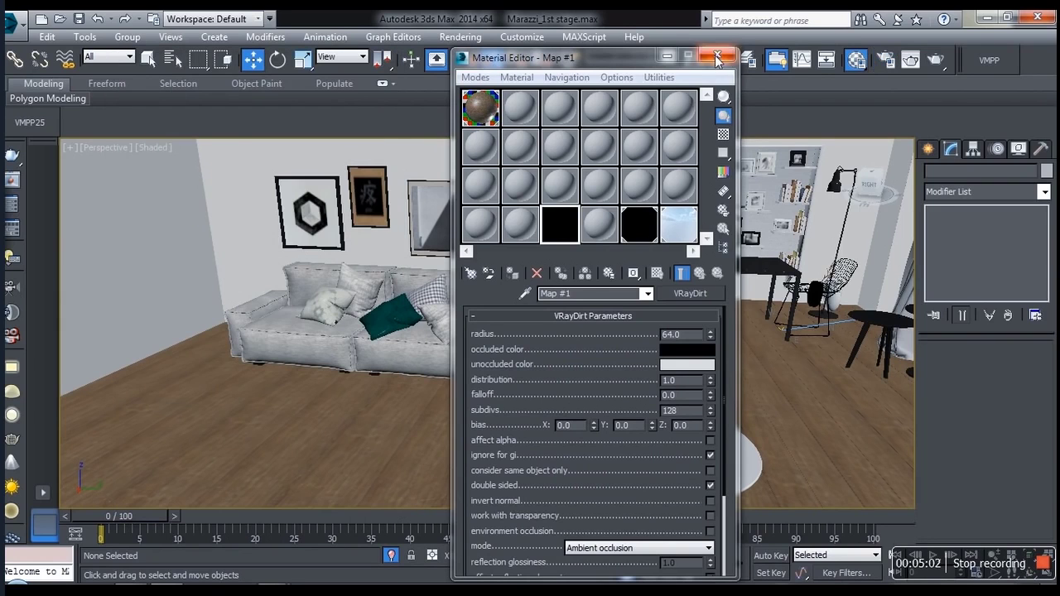
click(717, 55)
middle_drag(567, 353, 570, 275)
key(alt+w)
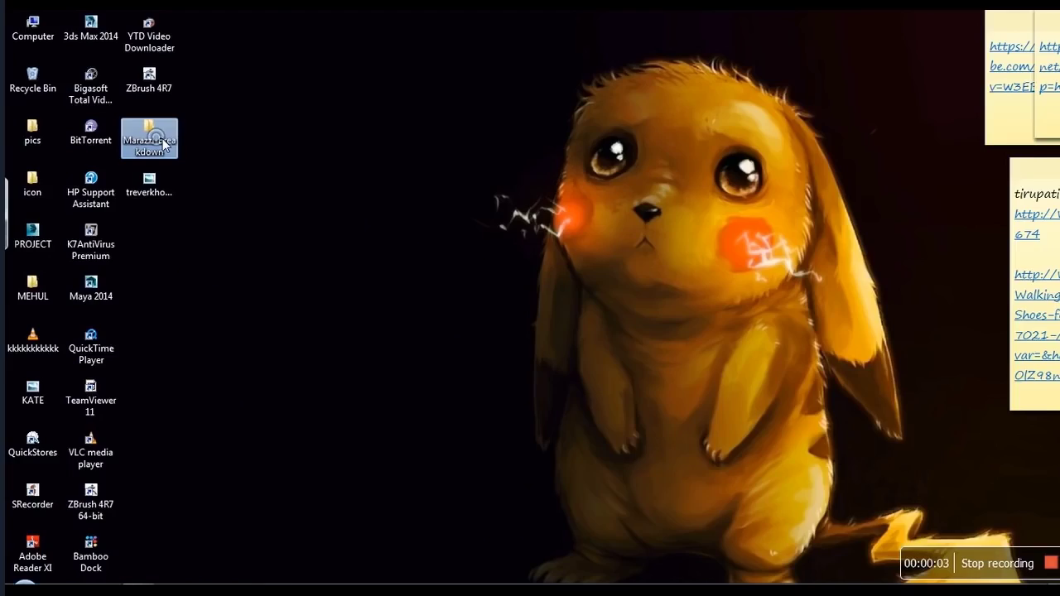
Open the Render folder inside the Marazzi-Breakdown desktop folder and view the Marazzi.RGB_color image.
double_click(149, 137)
double_click(251, 139)
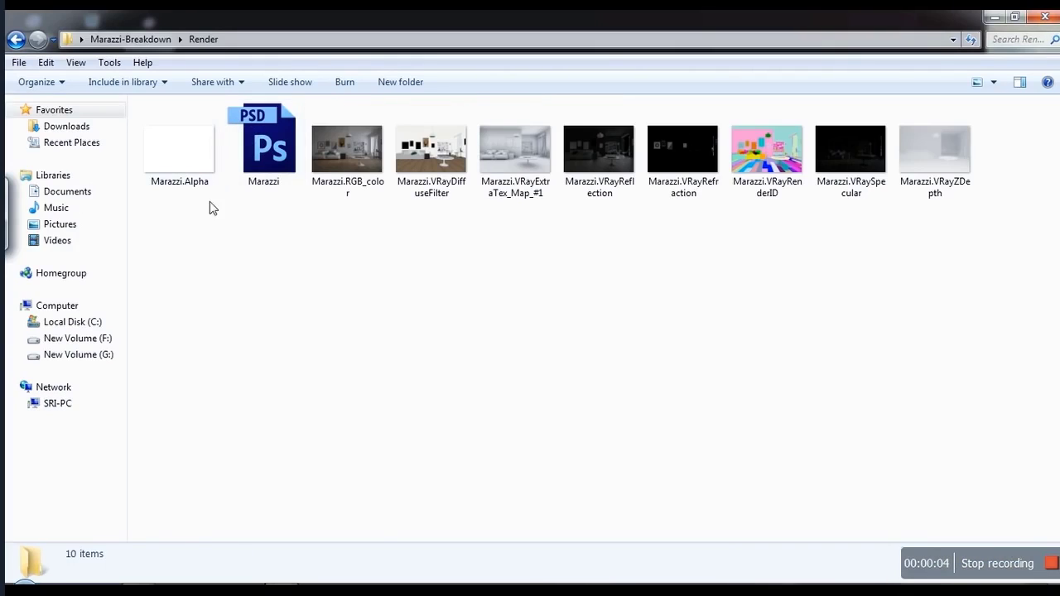
double_click(352, 153)
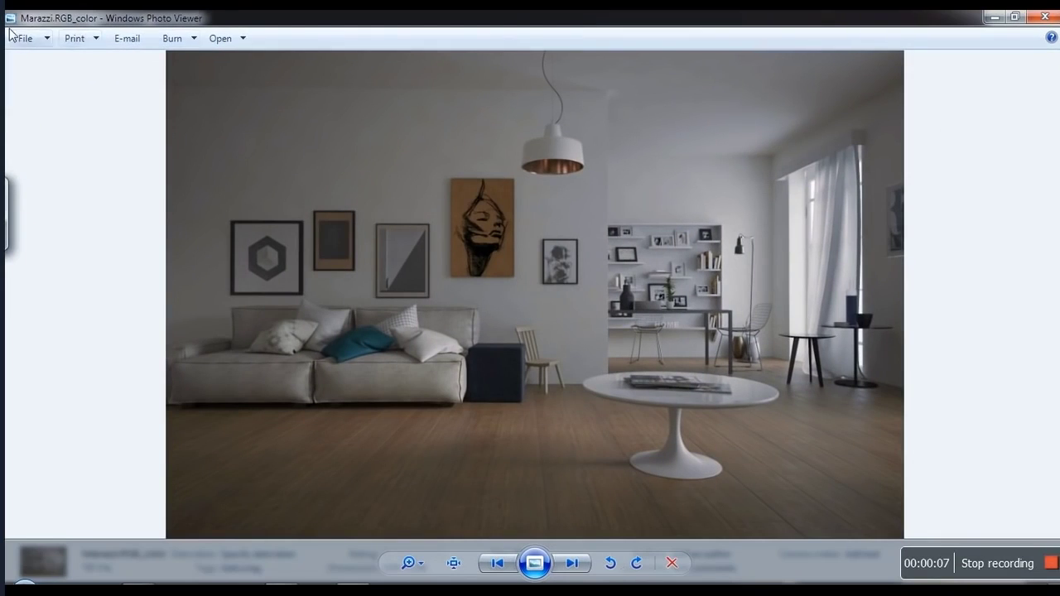
View the diffuse, extra texture, reflection, refraction, render ID, specular, ZDepth and alpha passes one after another, and close the image viewer.
click(572, 564)
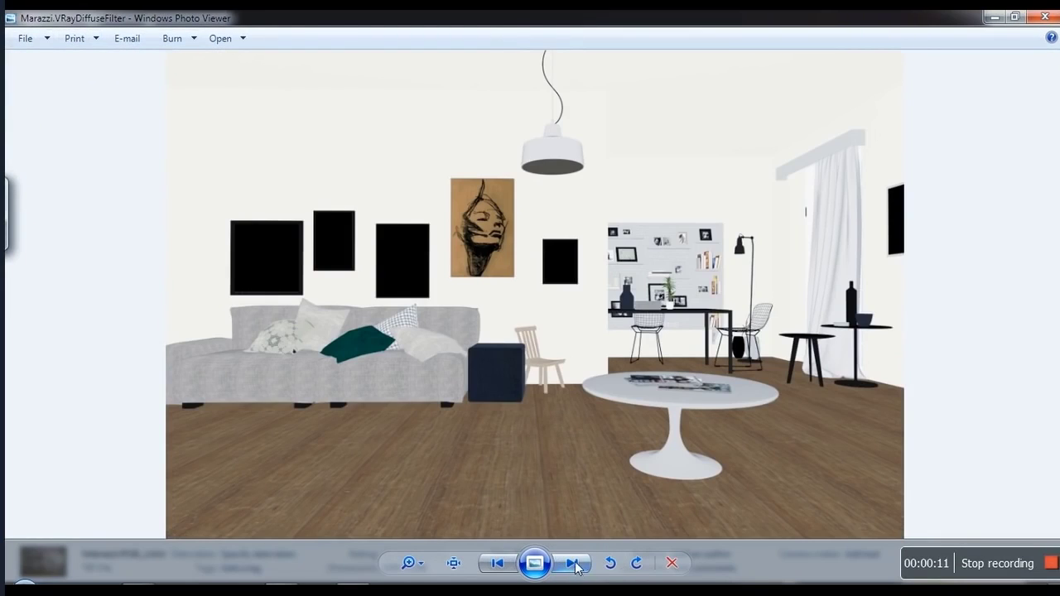
click(572, 564)
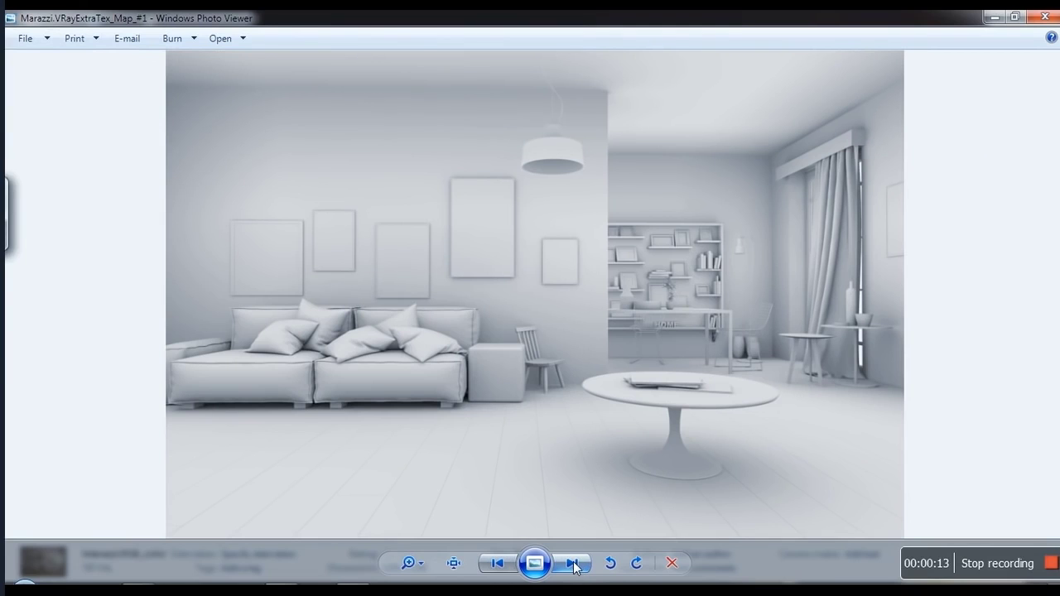
click(572, 564)
click(573, 564)
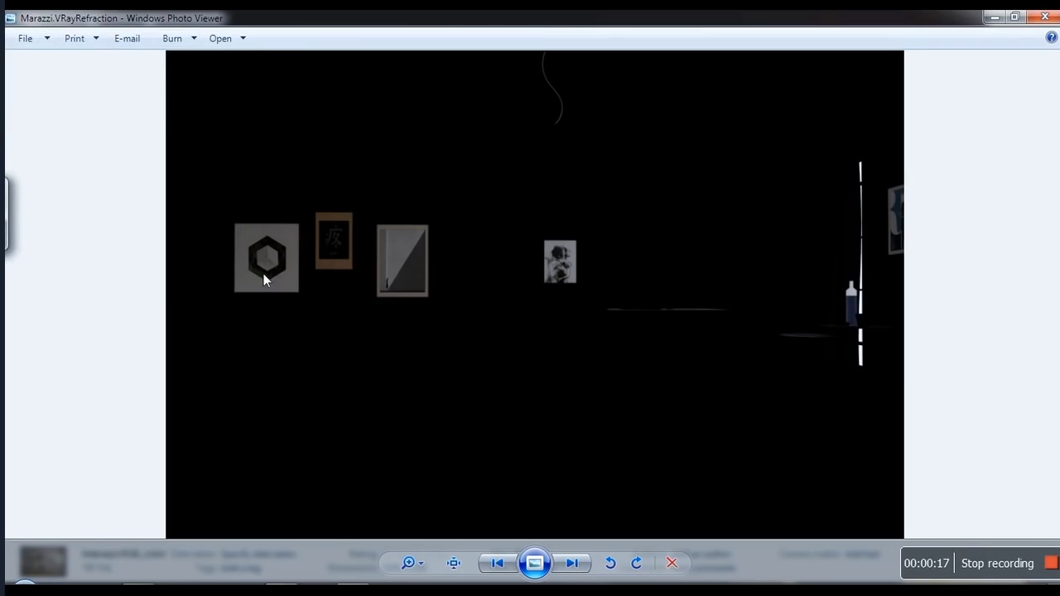
click(574, 563)
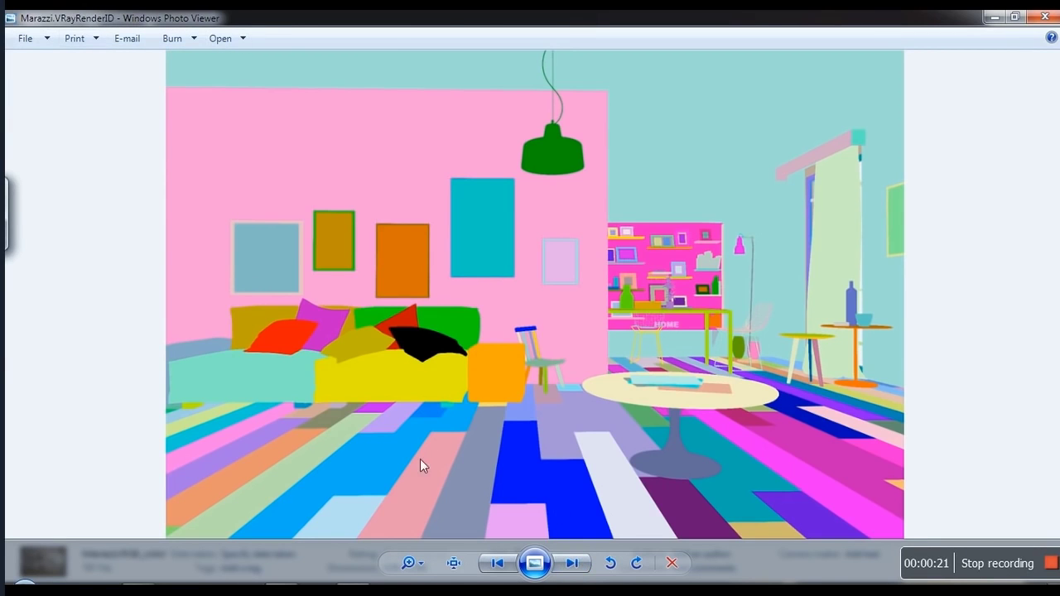
click(575, 565)
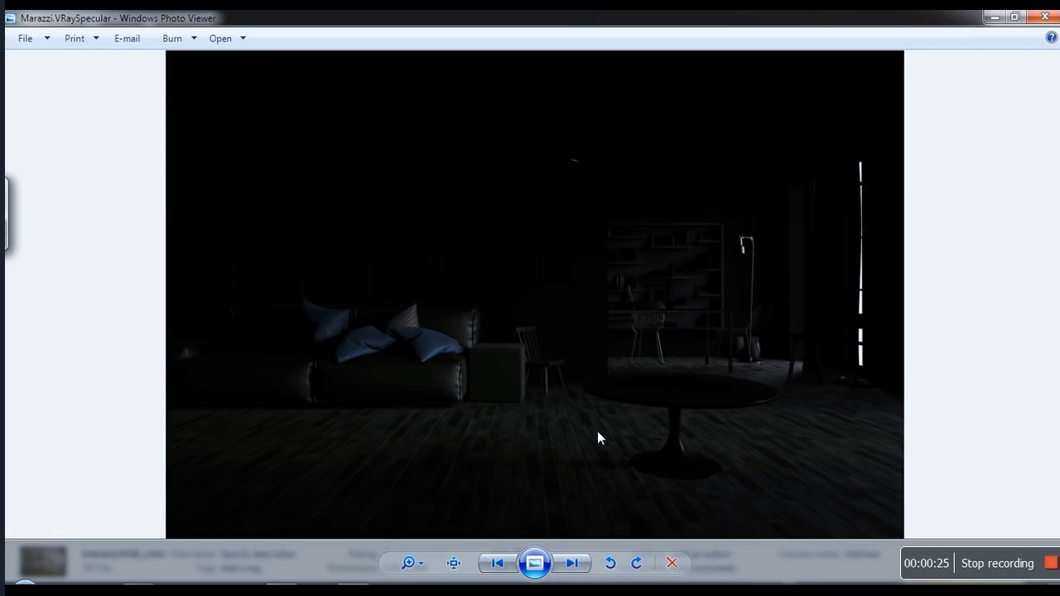
click(573, 565)
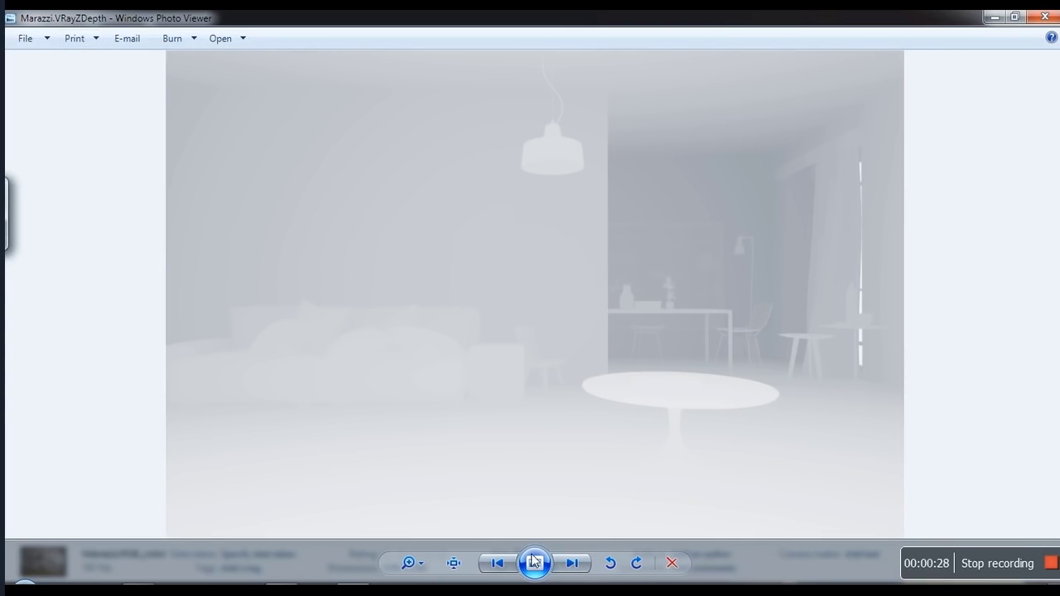
click(580, 565)
click(575, 568)
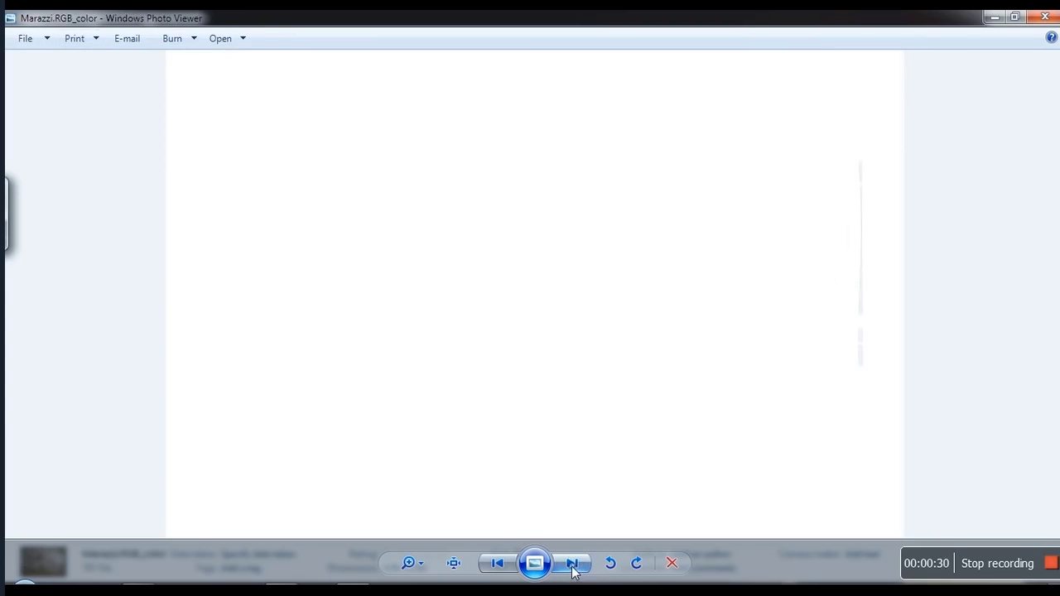
click(1045, 17)
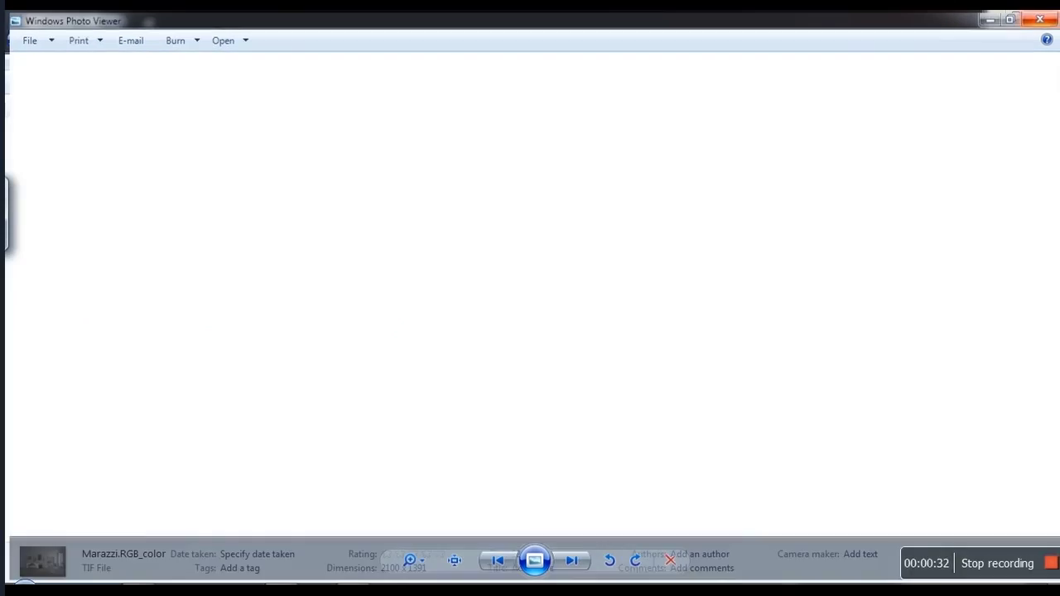
Open the Marazzi PSD in Photoshop and compare the Group 5 copy layer with Layer 0 copy, leaving Group 5 copy hidden.
double_click(276, 172)
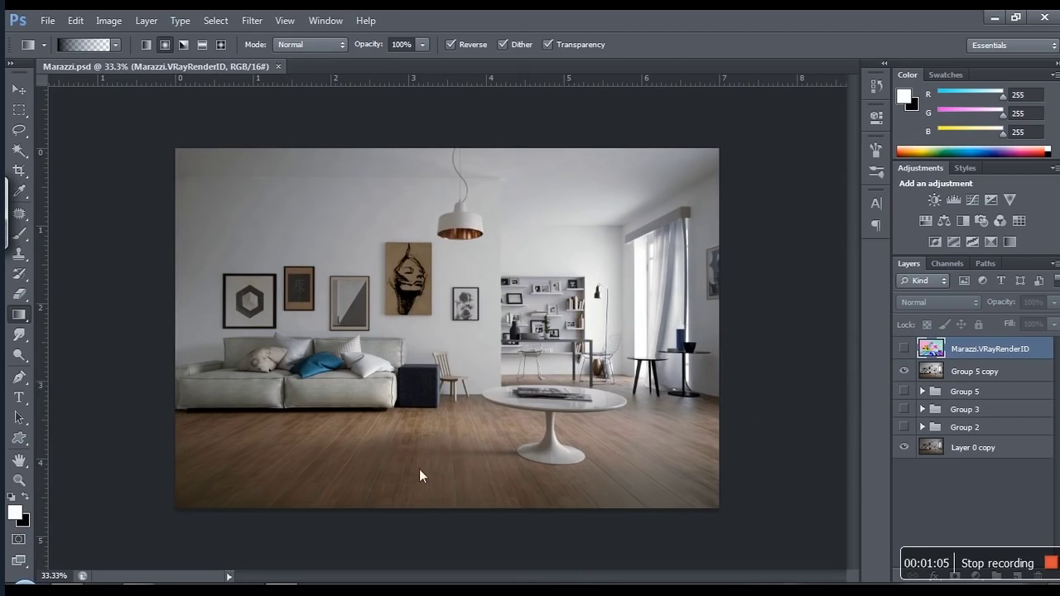
click(903, 372)
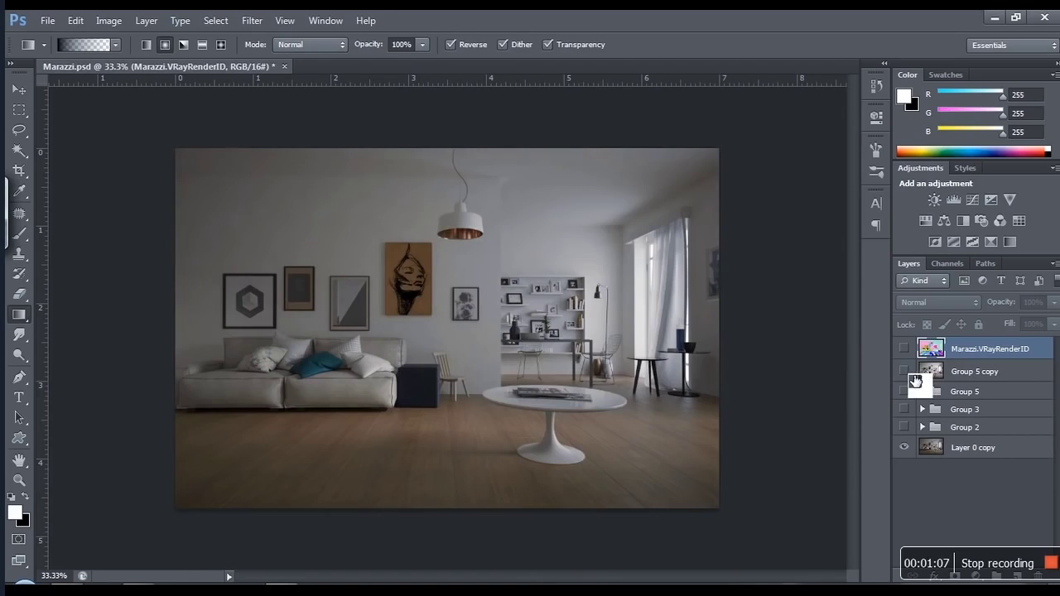
click(986, 453)
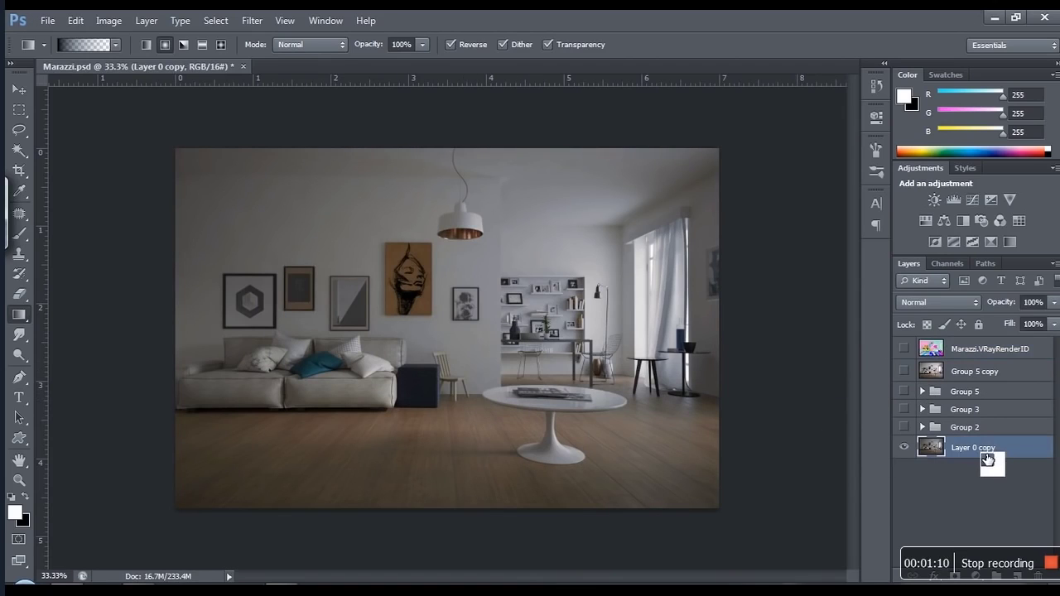
click(903, 372)
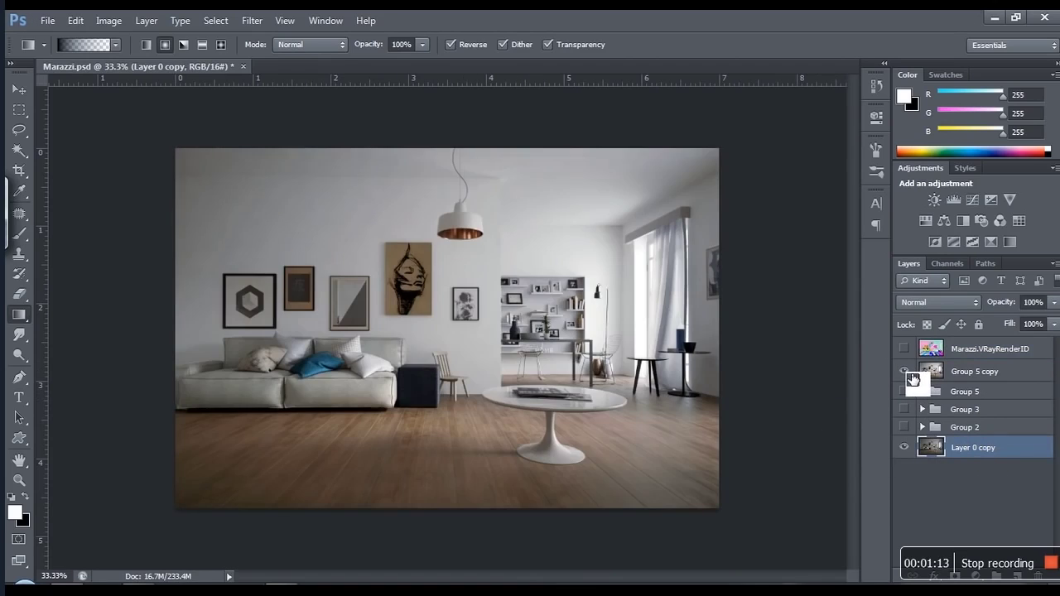
click(904, 372)
Show Group 2, hide Layer 0 copy, and expand Group 2 to examine the layers it contains.
click(904, 426)
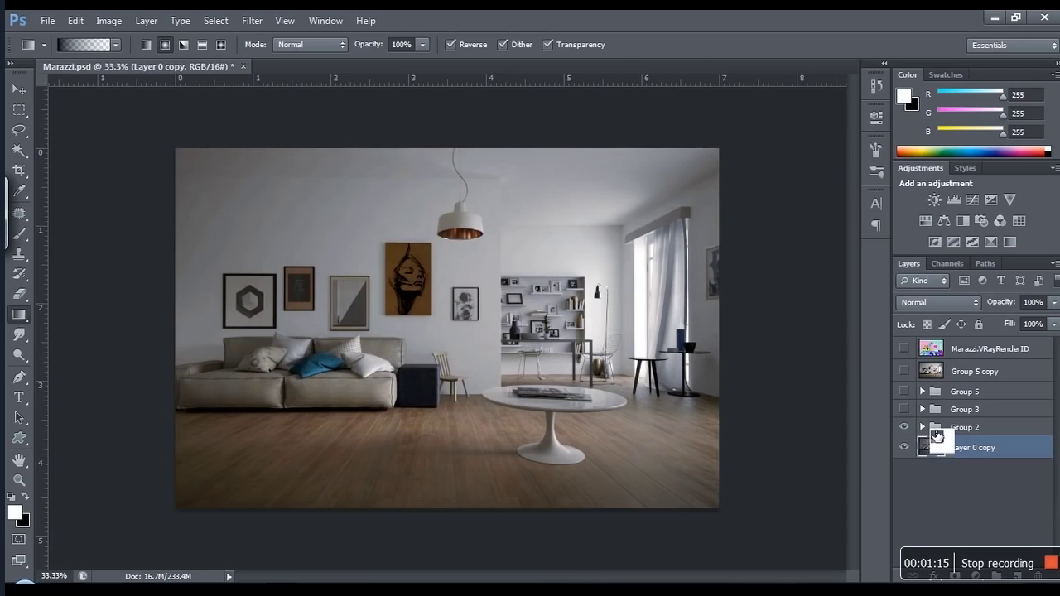
click(904, 447)
click(922, 426)
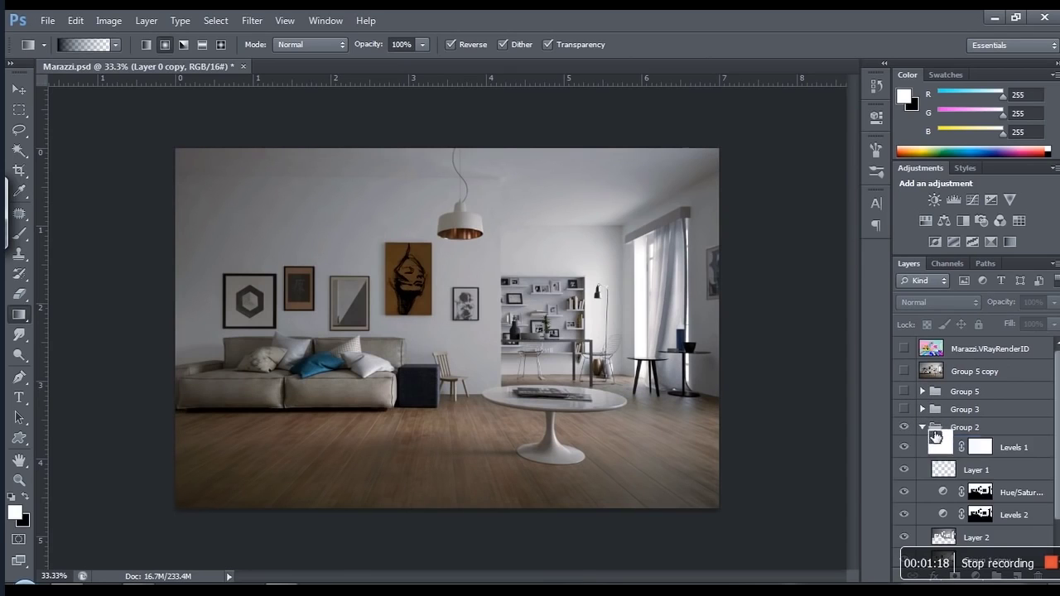
scroll(1056, 403, down, 1)
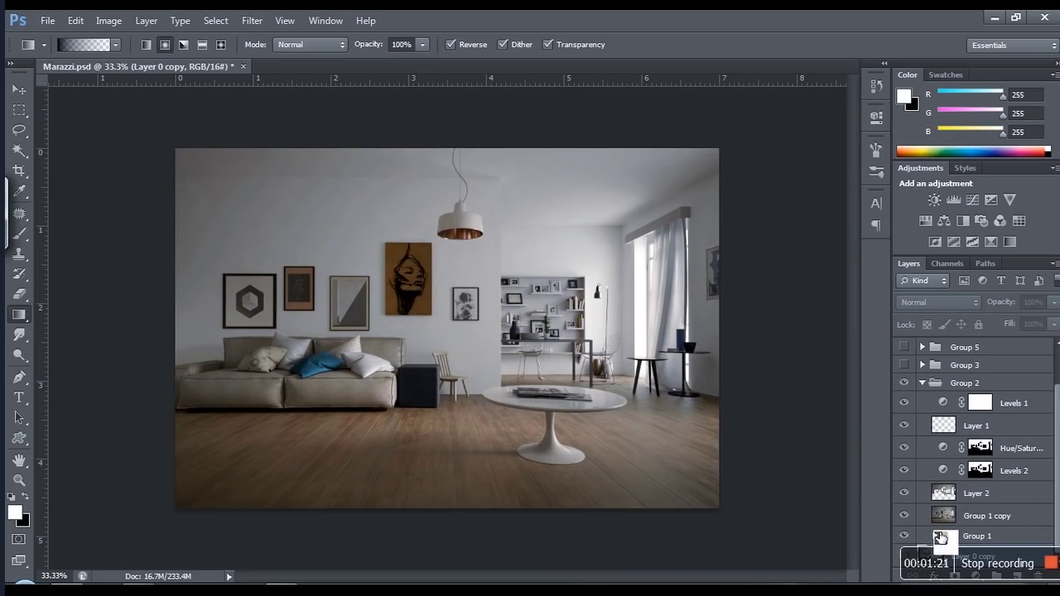
scroll(1058, 423, down, 3)
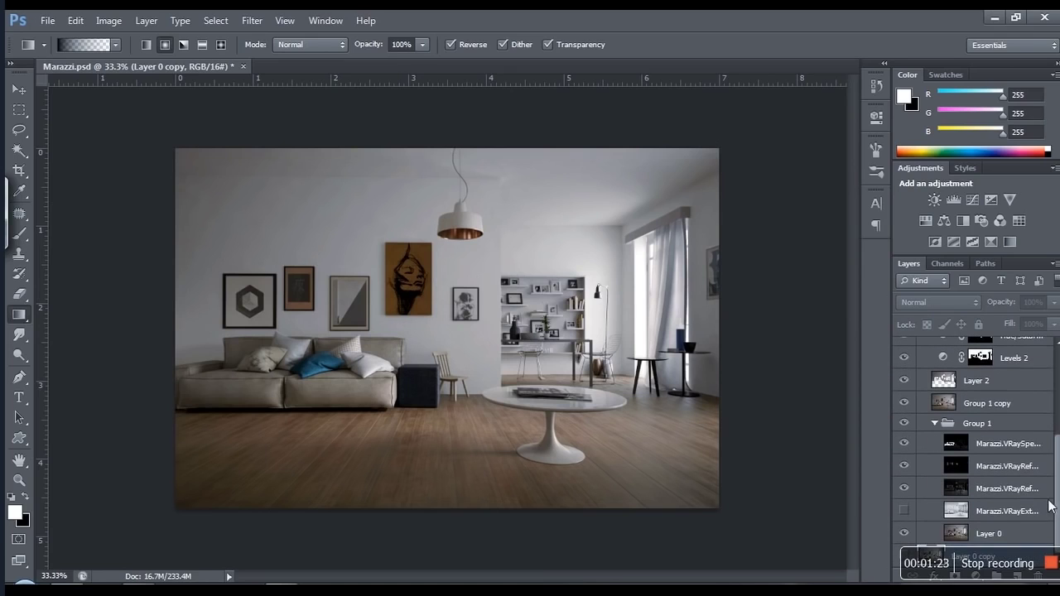
scroll(1058, 453, up, 5)
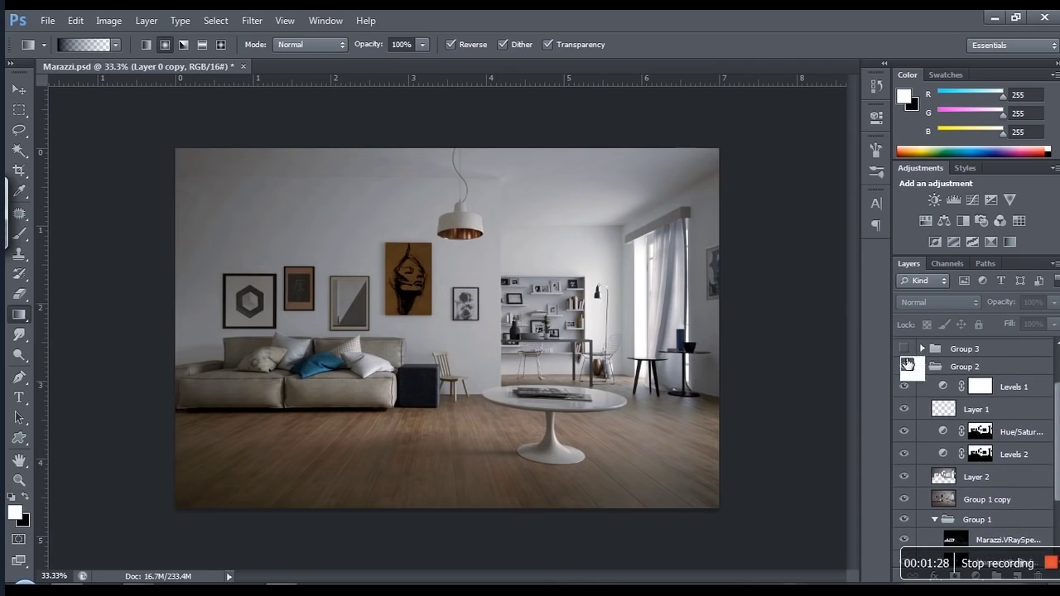
Hide the adjustment and copy layers inside Group 2, keeping Group 1 visible with its Layer 0 and VRaySpecular layers.
click(904, 367)
scroll(953, 497, down, 3)
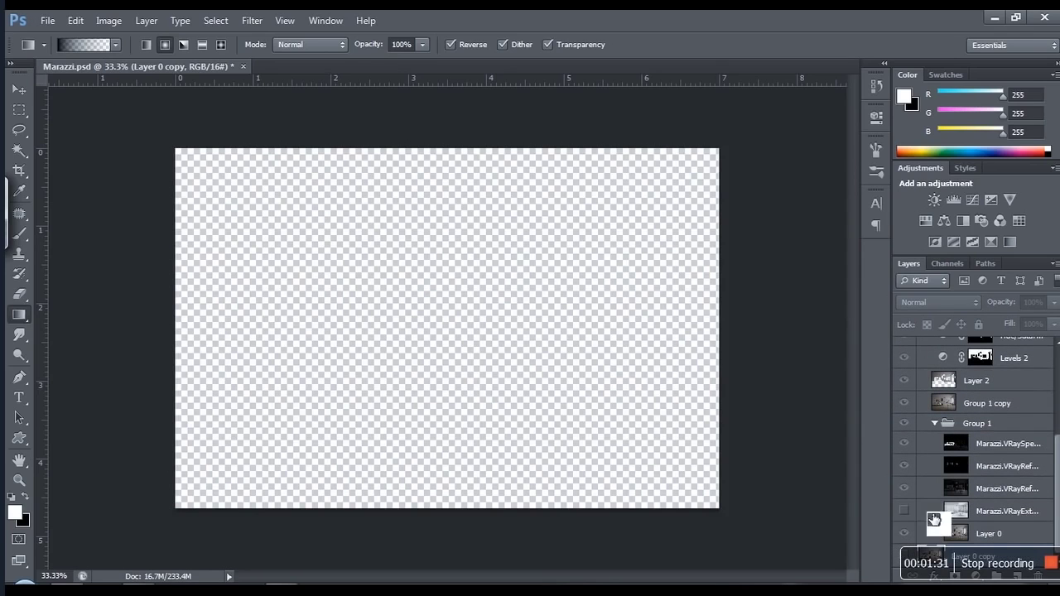
click(906, 535)
drag(918, 513, 905, 358)
scroll(1058, 451, up, 3)
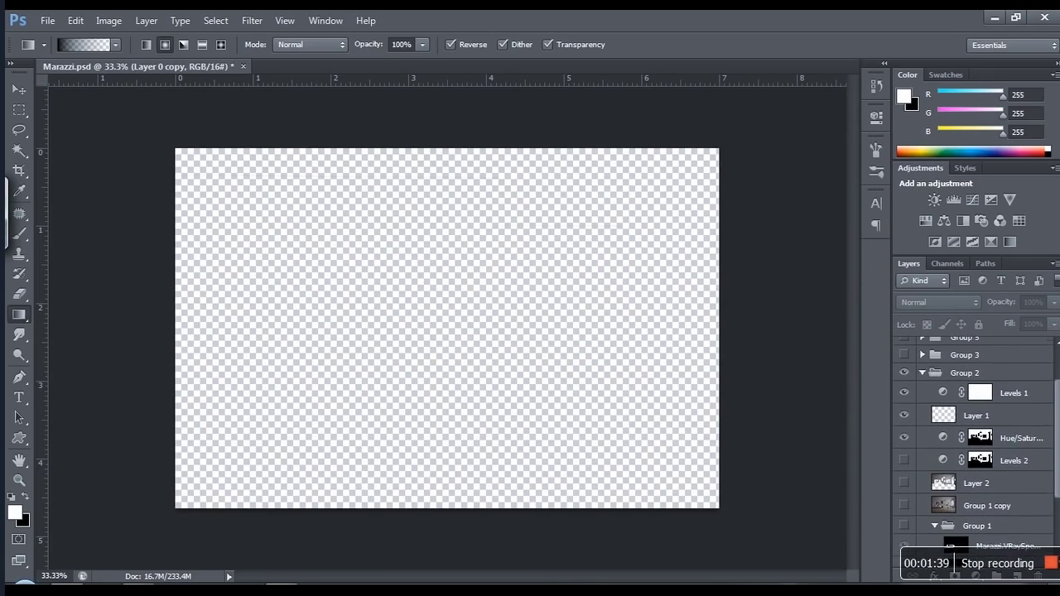
mouse_move(912, 424)
mouse_down()
mouse_move(911, 391)
mouse_move(911, 441)
mouse_up()
scroll(1058, 412, down, 5)
click(905, 533)
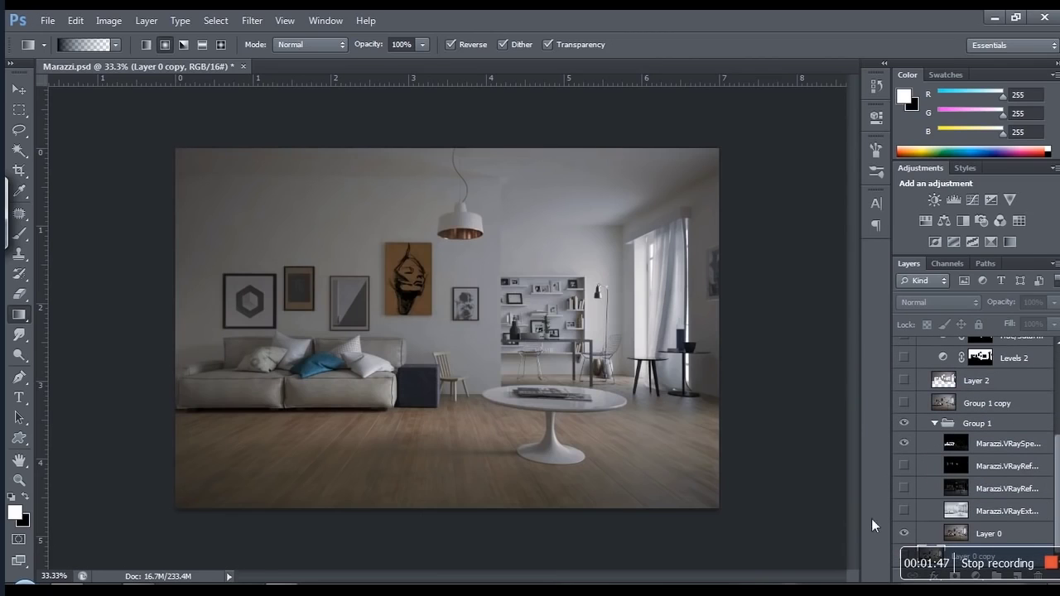
Switch to the Move tool and preview the VRayExtraTex layer over Layer 0 by briefly making it visible.
click(19, 88)
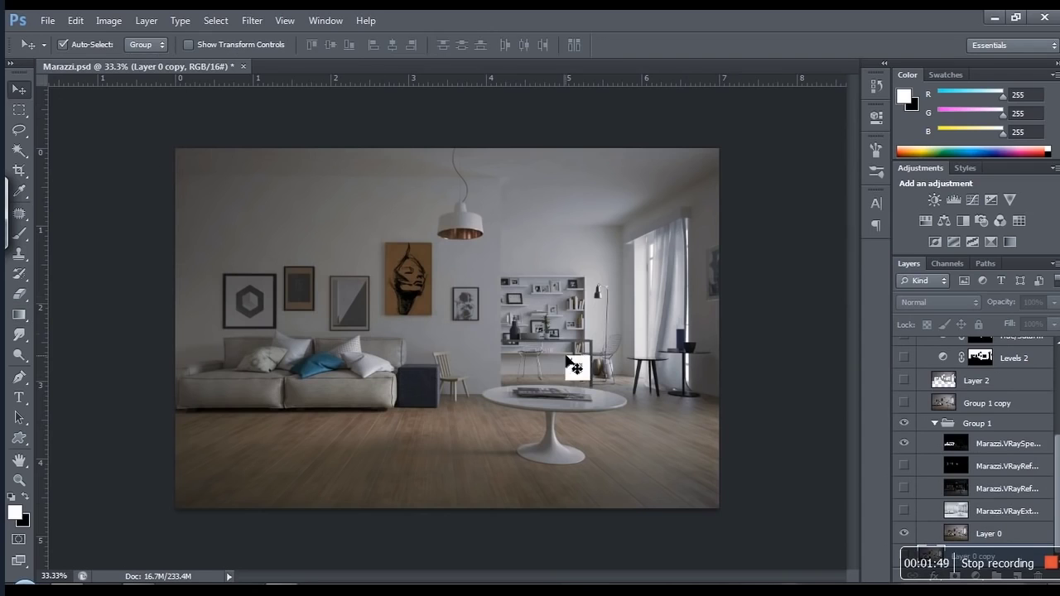
click(904, 511)
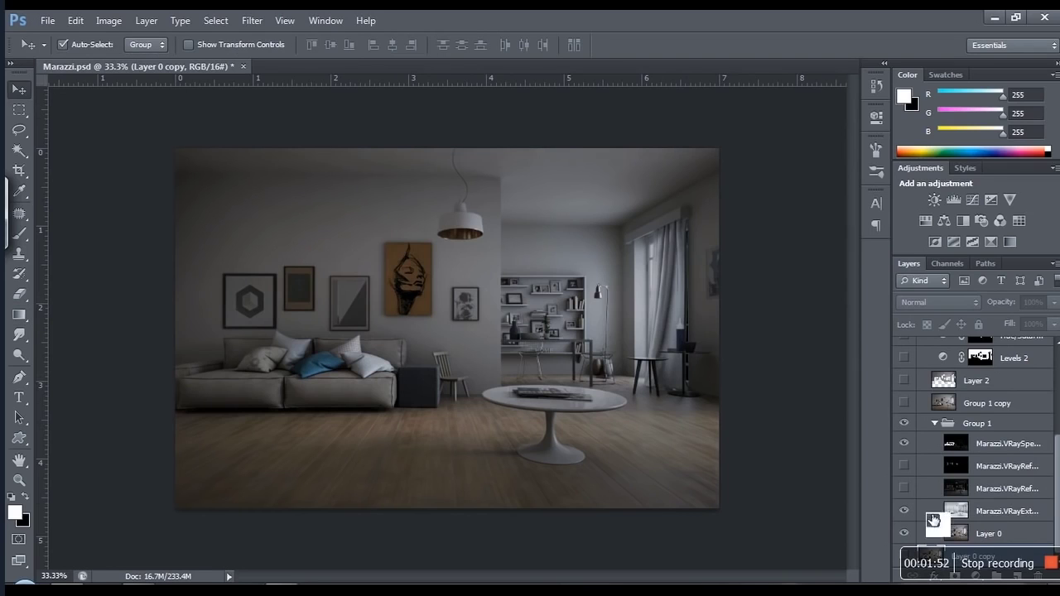
click(906, 511)
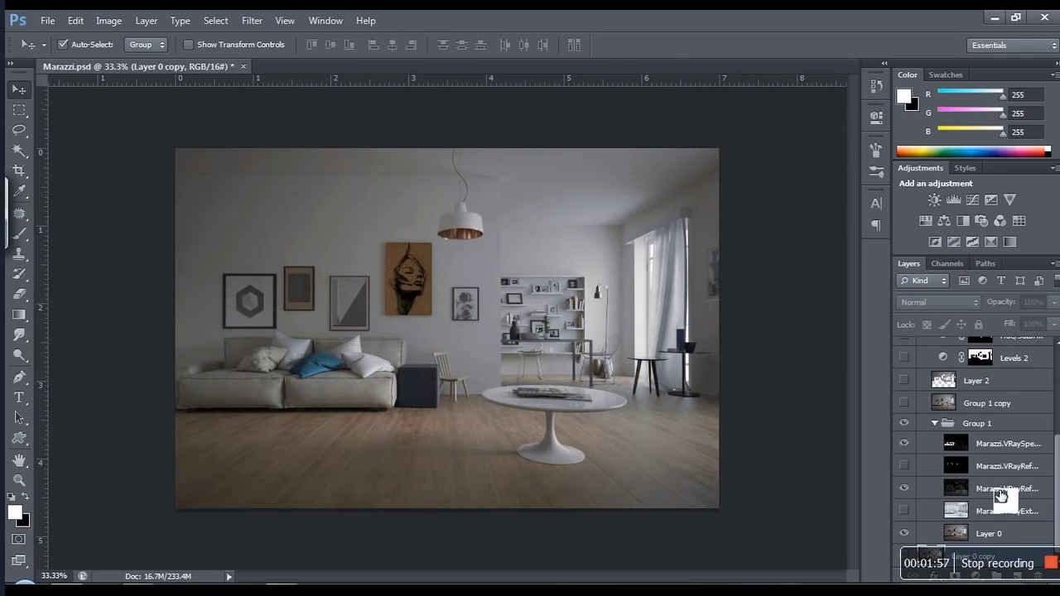
Show the VRayReflection, VRaySpecular and VRayRefraction layers in Group 1, and select each reflection and refraction layer to check its blend settings.
click(913, 490)
click(910, 448)
click(909, 451)
click(903, 465)
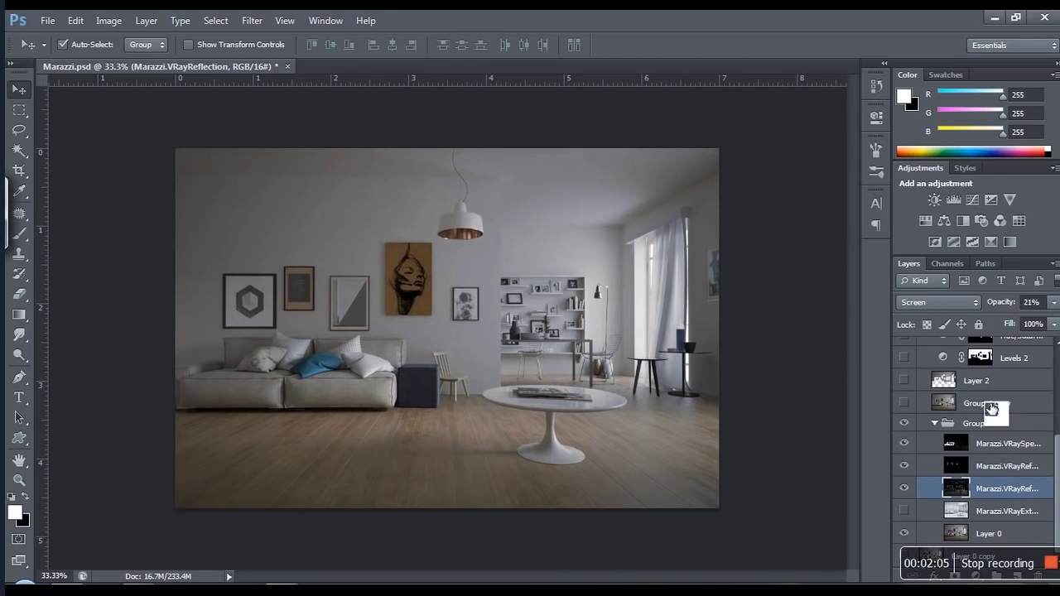
click(996, 470)
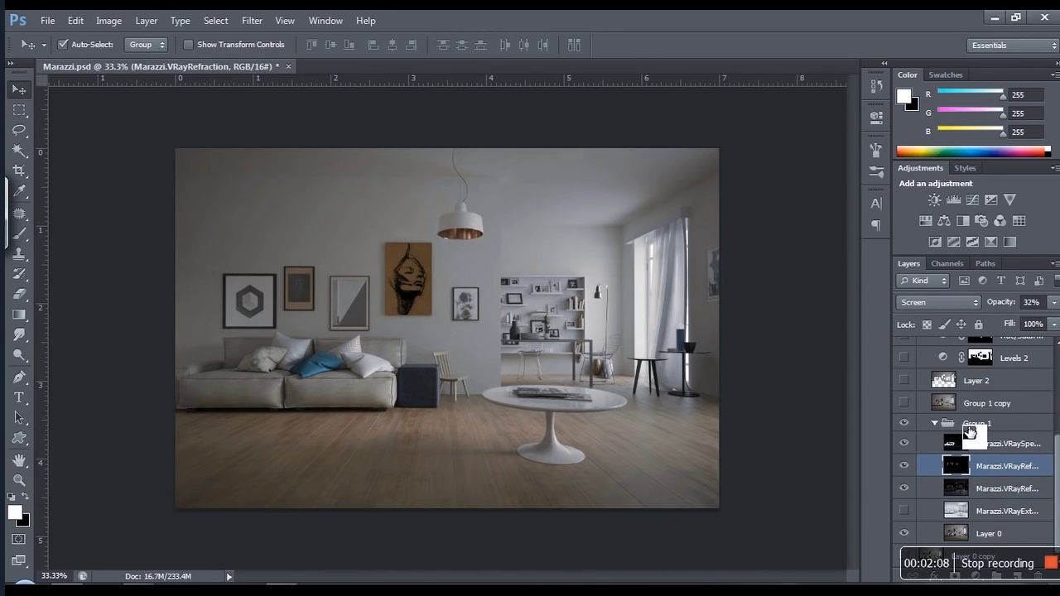
Collapse Group 1 and make the Group 1 copy layer visible.
click(935, 423)
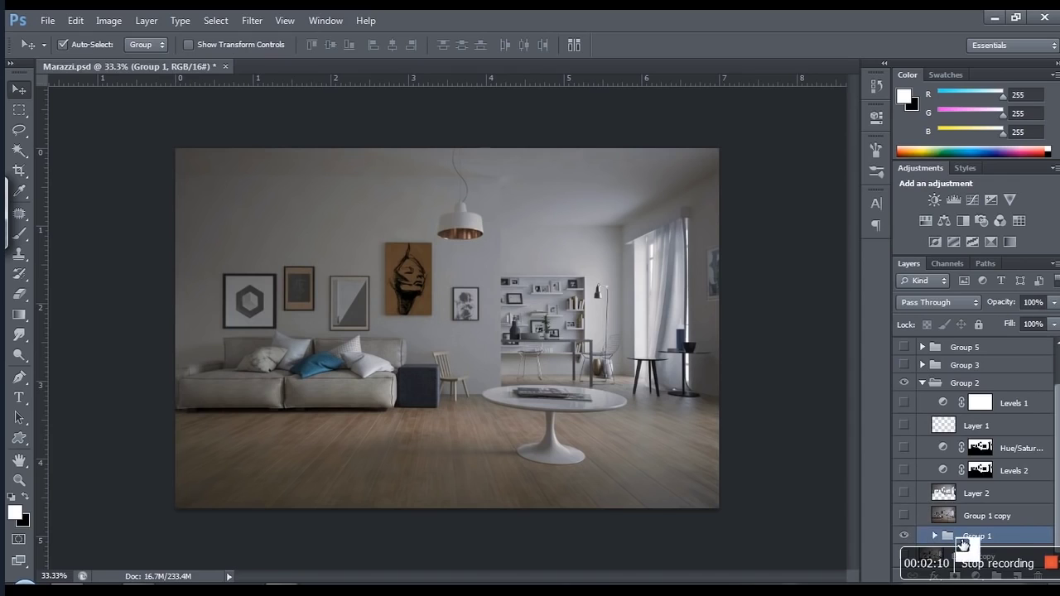
click(906, 515)
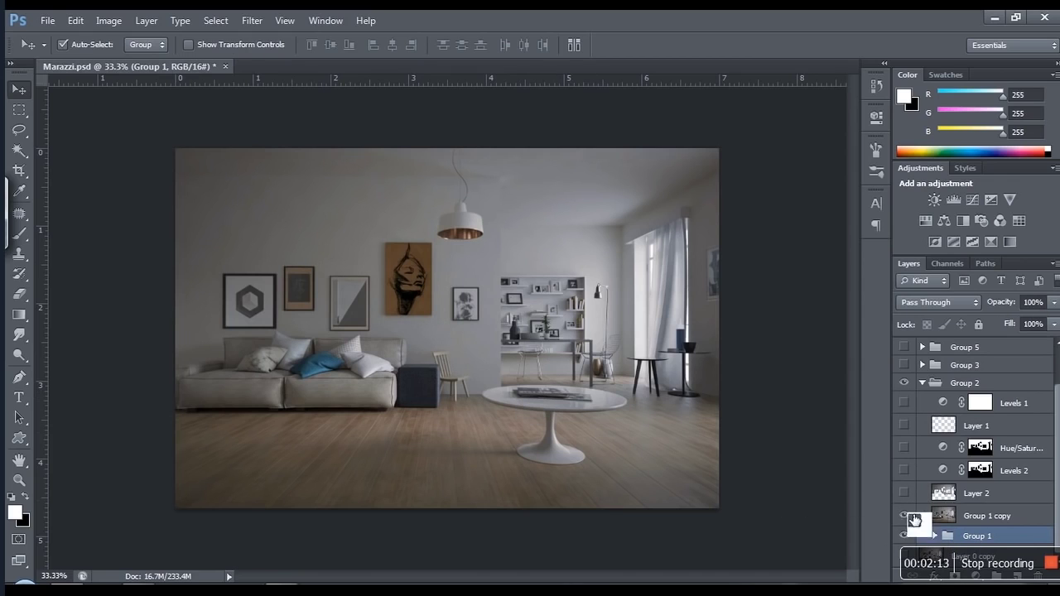
Make Layer 2 in Group 2 visible and select it, and preview the Marazzi.VRayRenderID layer by briefly showing it.
click(905, 493)
click(981, 495)
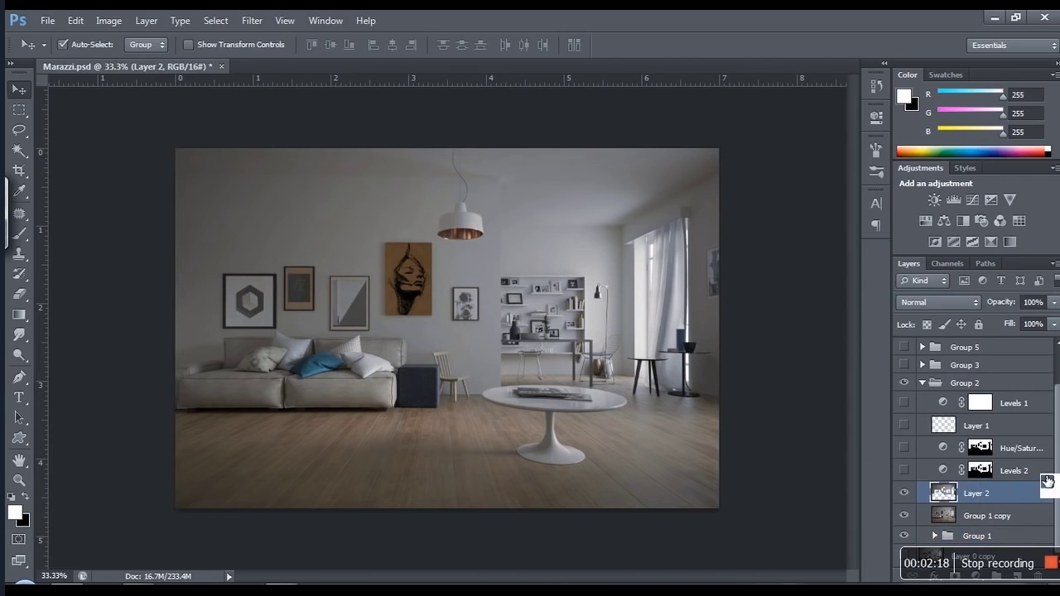
drag(1057, 464, 1057, 454)
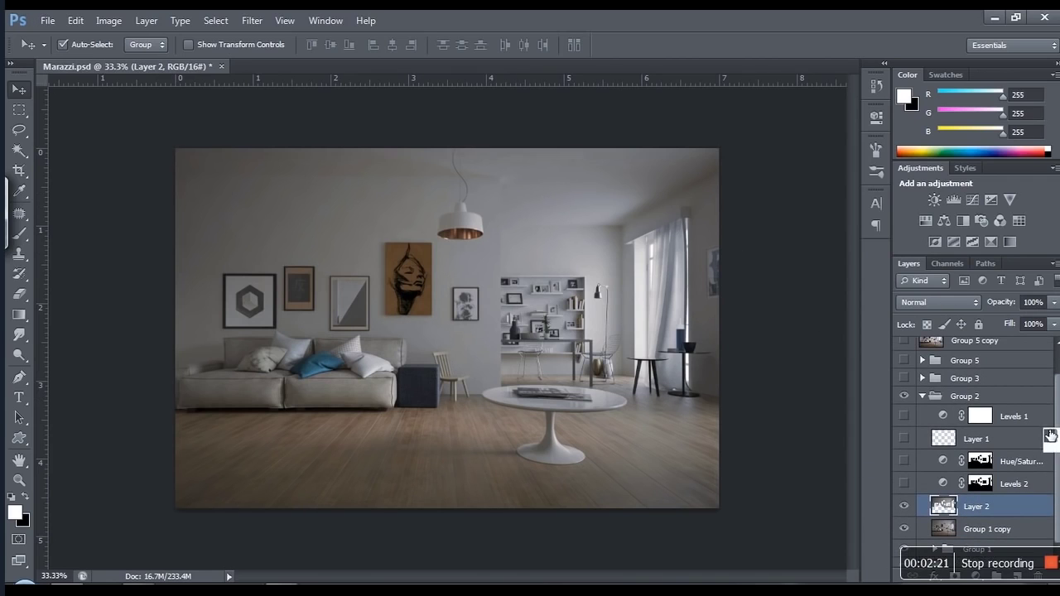
drag(1057, 414, 1057, 377)
click(909, 350)
click(971, 354)
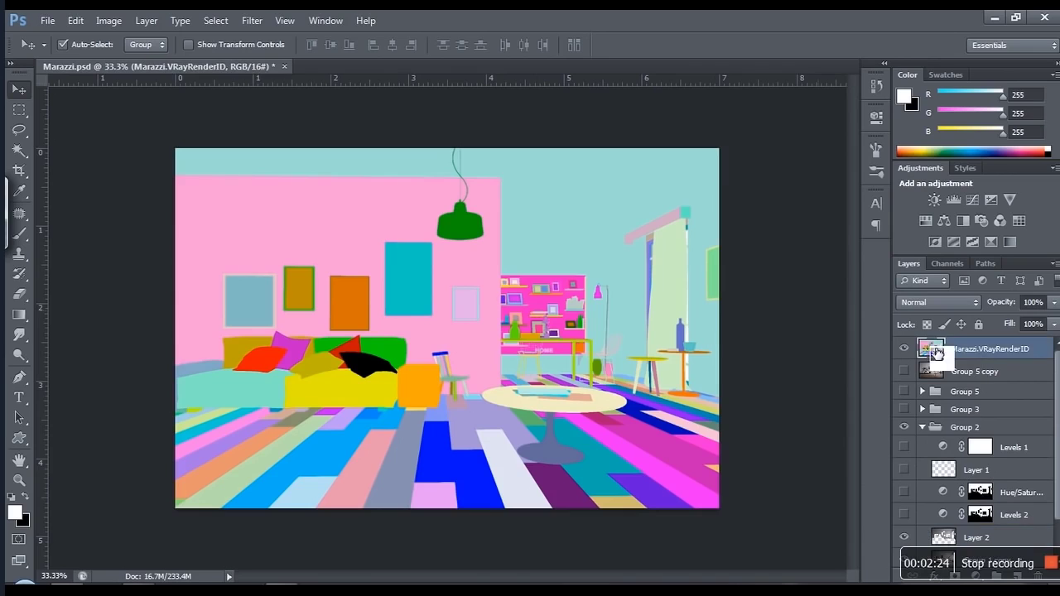
click(904, 351)
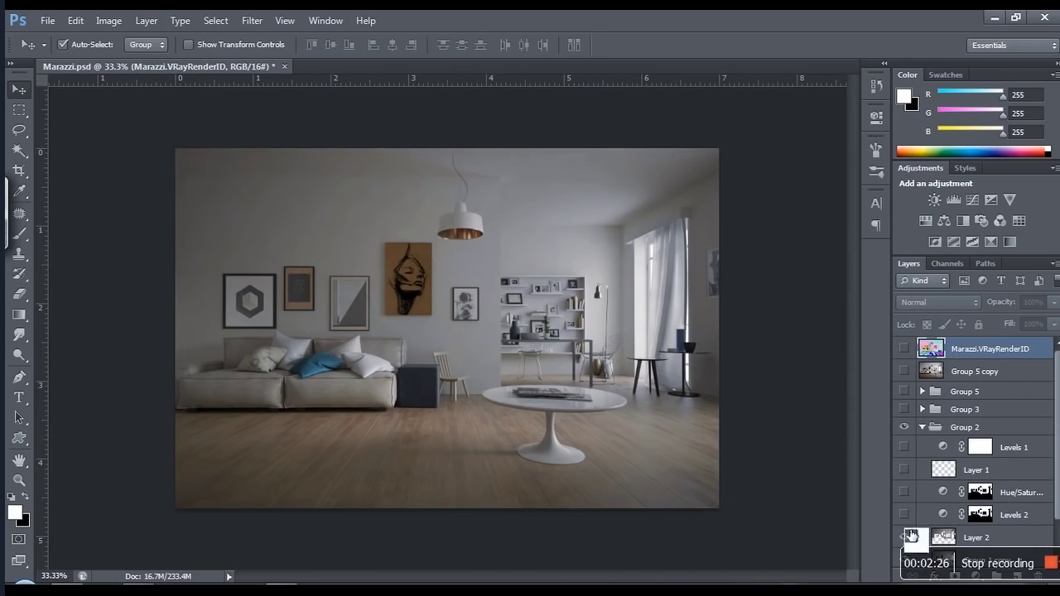
Show the Levels 2, Hue/Saturation, Layer 1 and Levels 1 layers in Group 2, and expand Group 3.
click(905, 515)
drag(1000, 527, 934, 421)
click(922, 409)
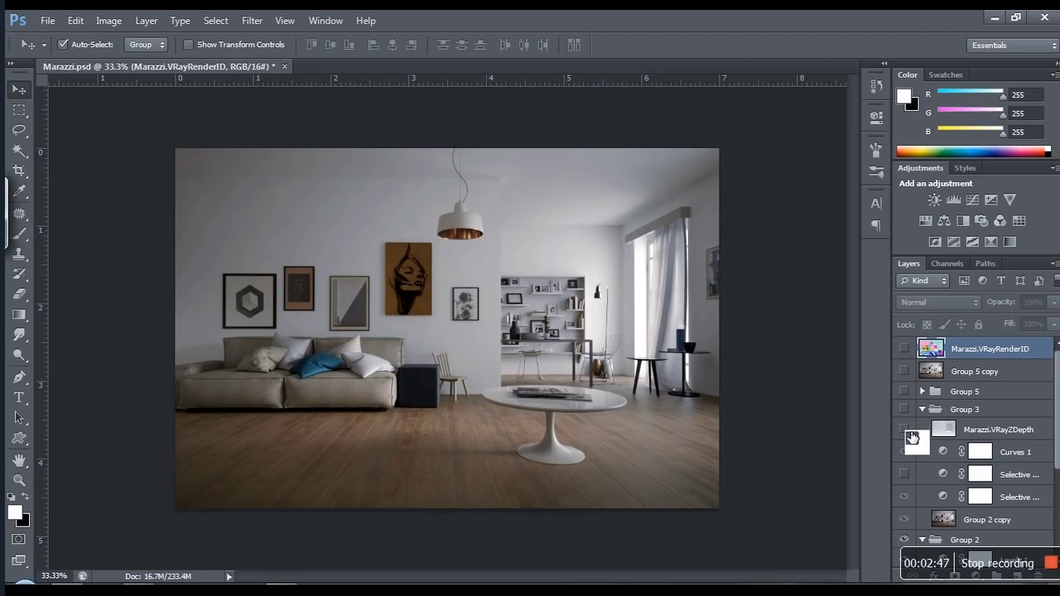
Make Group 3 visible with its VRayZDepth layer hidden, and toggle its Curves 1 adjustment to compare the effect.
click(912, 426)
drag(912, 427, 1024, 484)
click(909, 479)
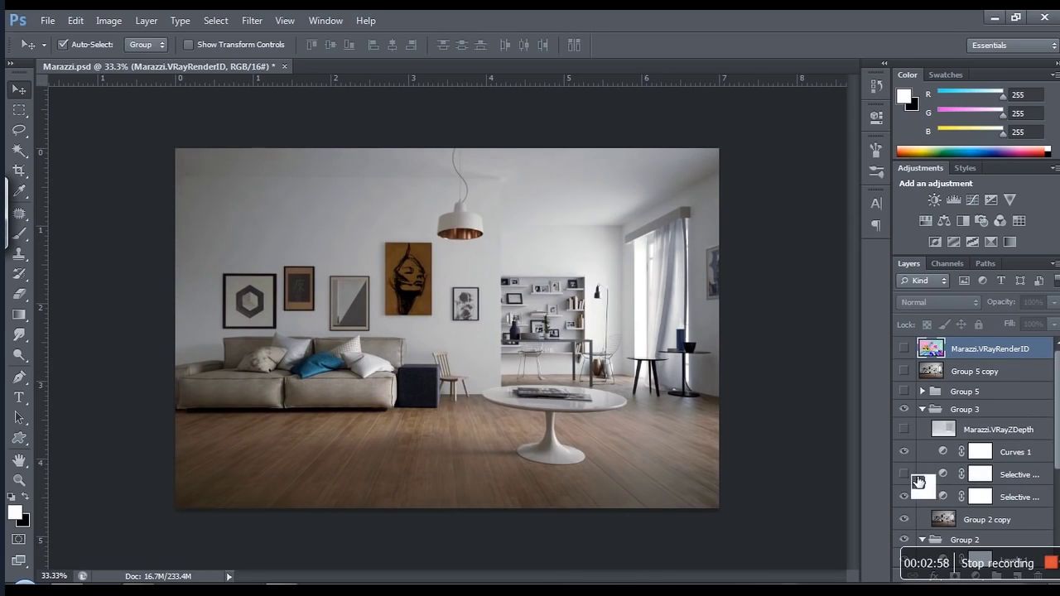
click(908, 456)
click(908, 456)
Make Group 5 and the Group 5 copy layer visible, and collapse Group 3 and Group 2.
click(922, 409)
click(909, 398)
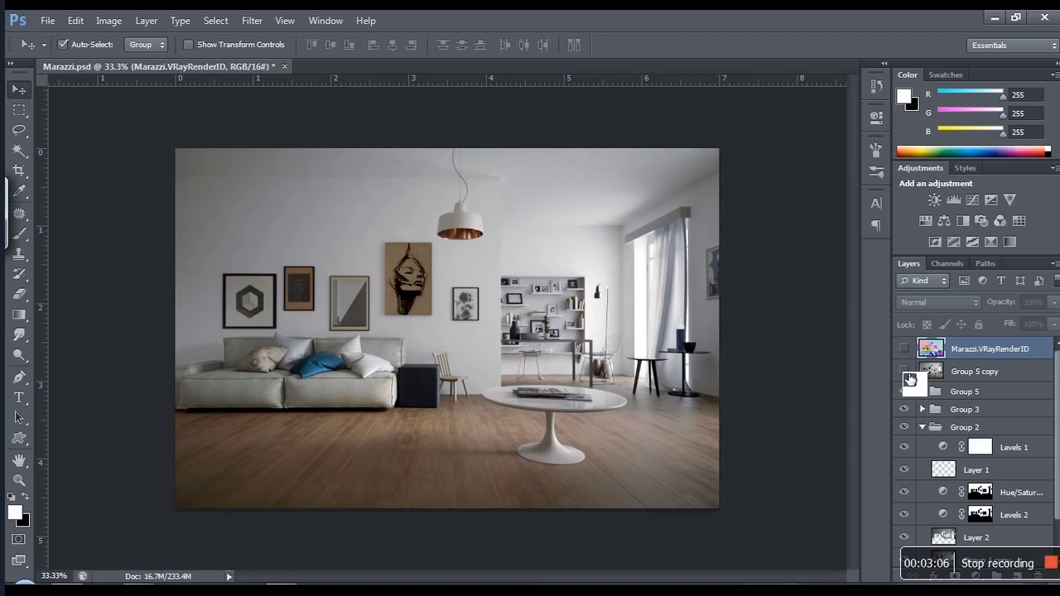
click(907, 373)
click(923, 427)
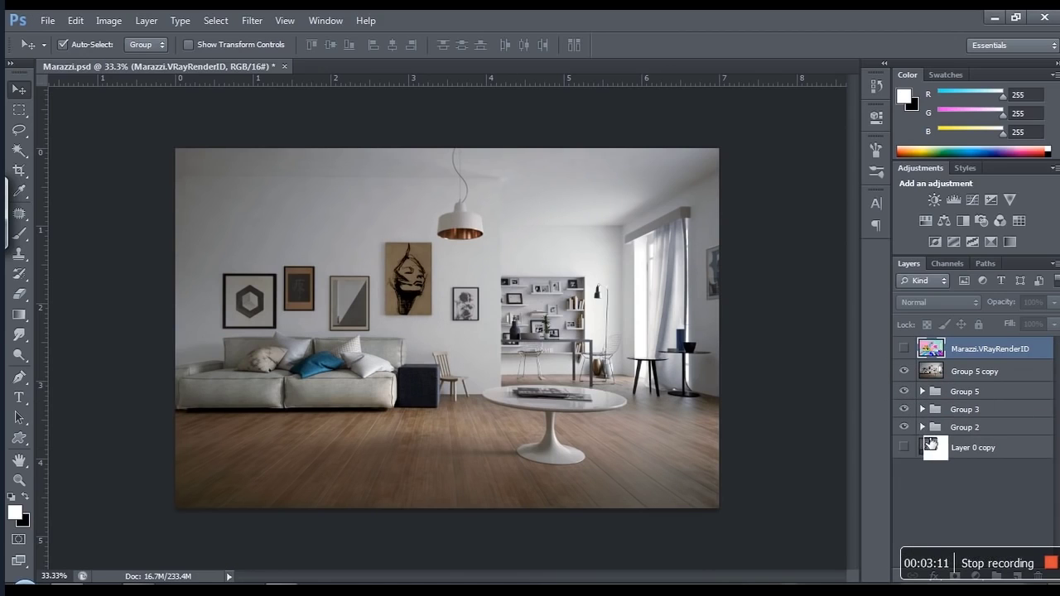
Hide Groups 5, 3 and 2, show Layer 0 copy, and toggle Group 5 copy to compare the images before and after compositing.
drag(904, 391, 909, 434)
click(908, 375)
click(907, 374)
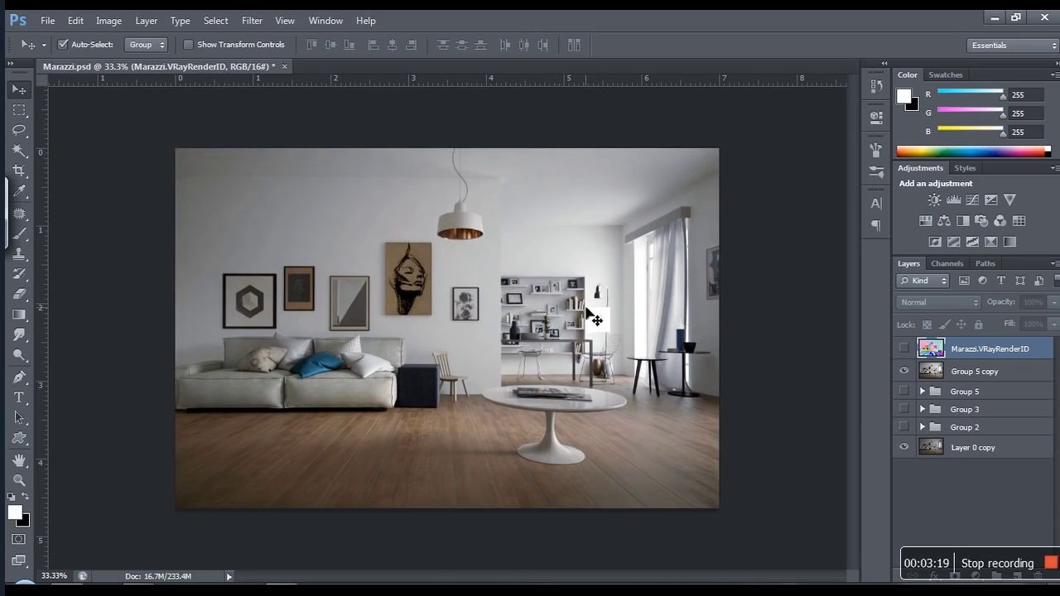
click(1042, 20)
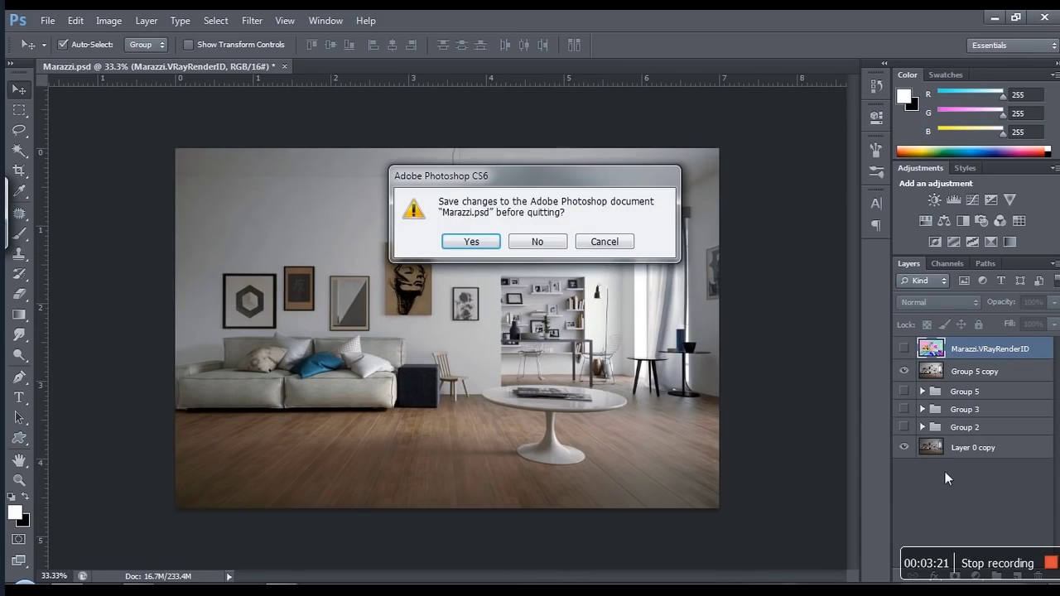
click(606, 243)
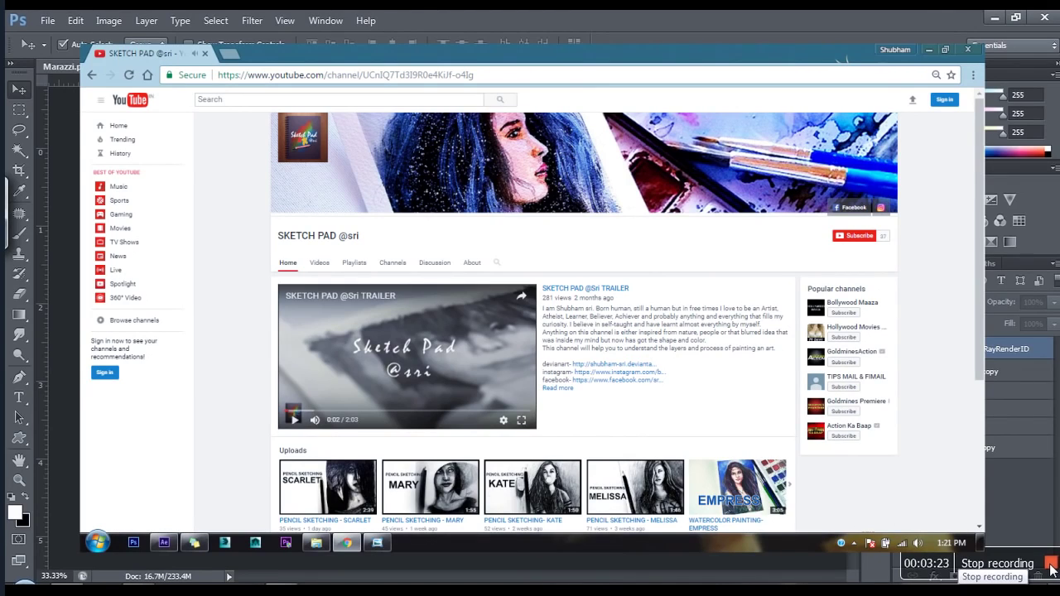
click(1050, 564)
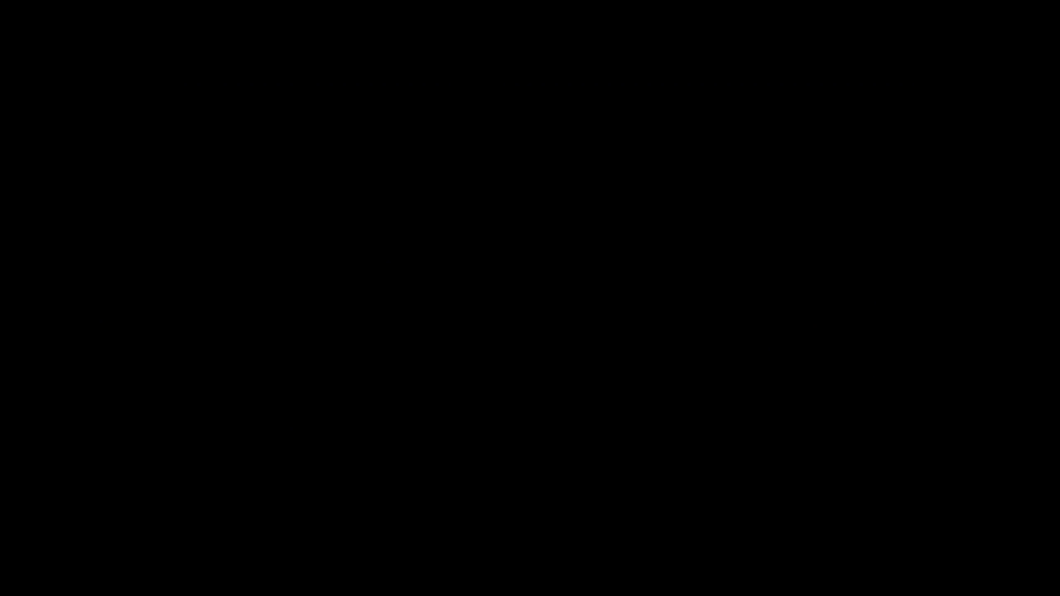